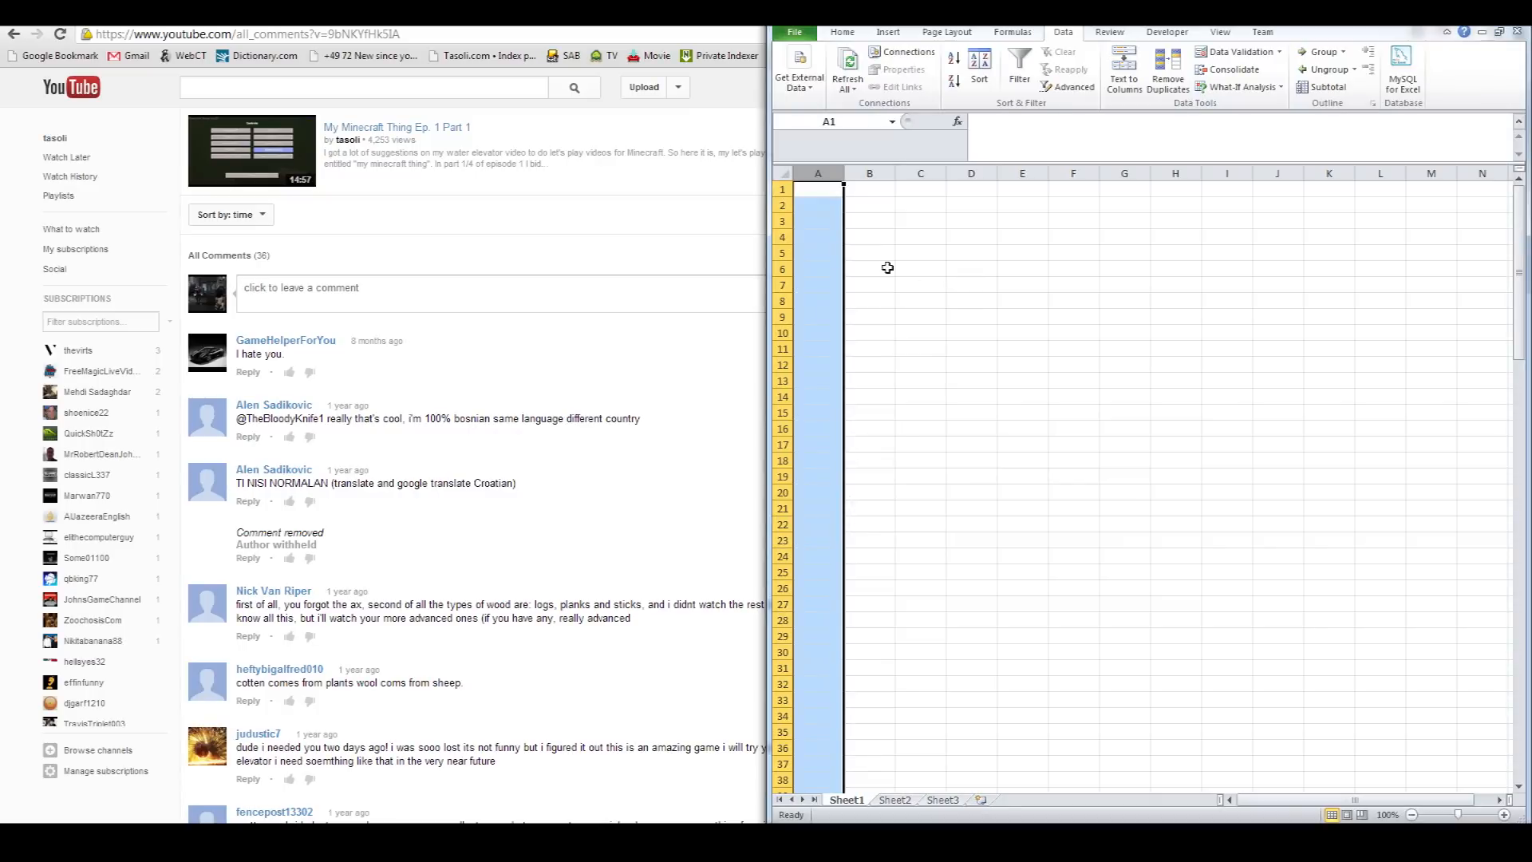
Copy all the comments on the YouTube comments page, from the newest one down to the oldest
click(823, 191)
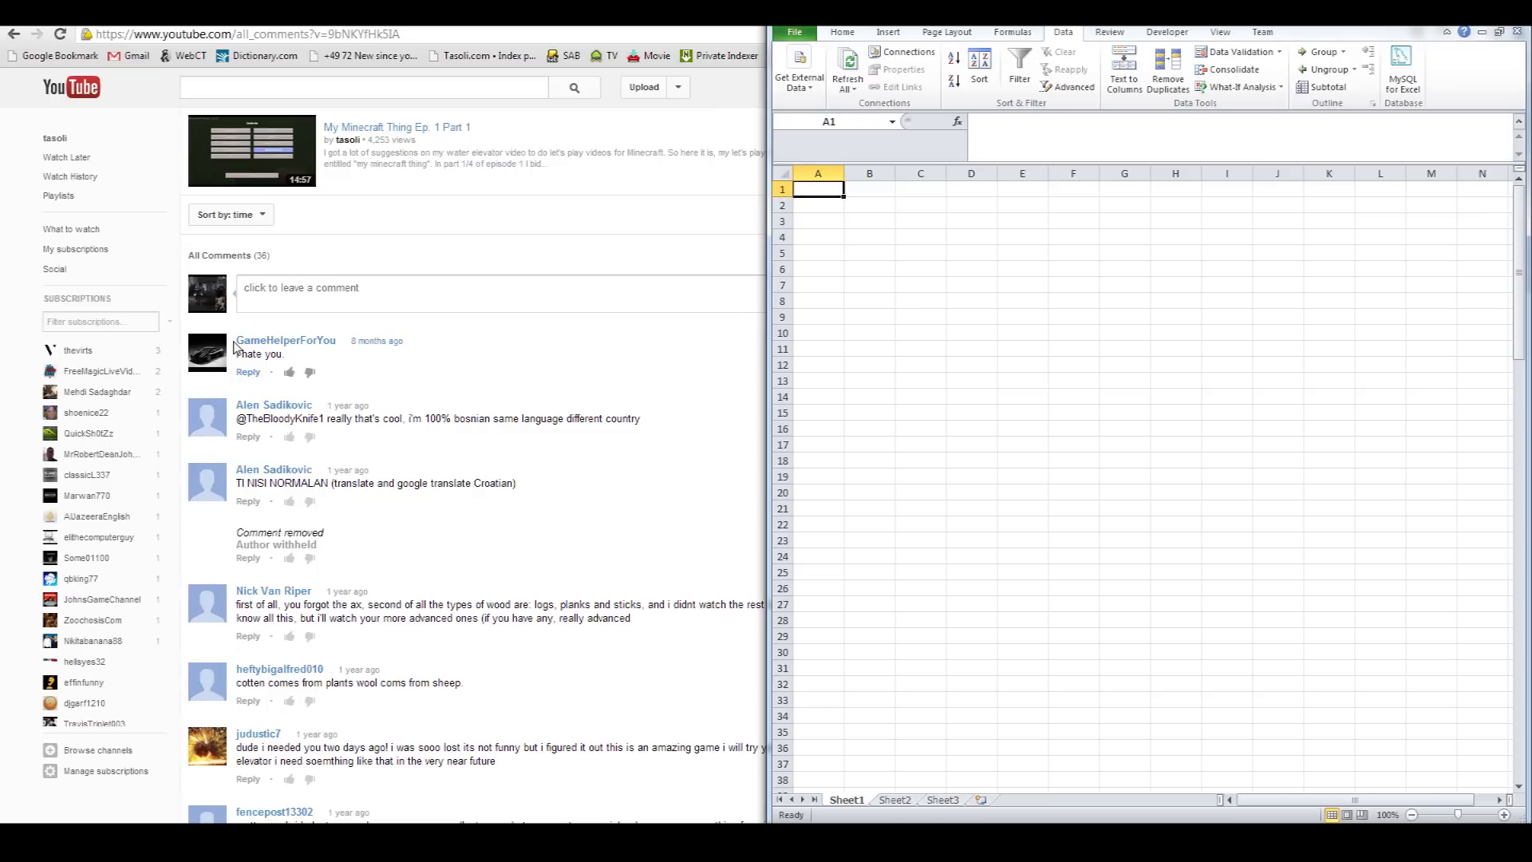
drag(235, 347, 359, 653)
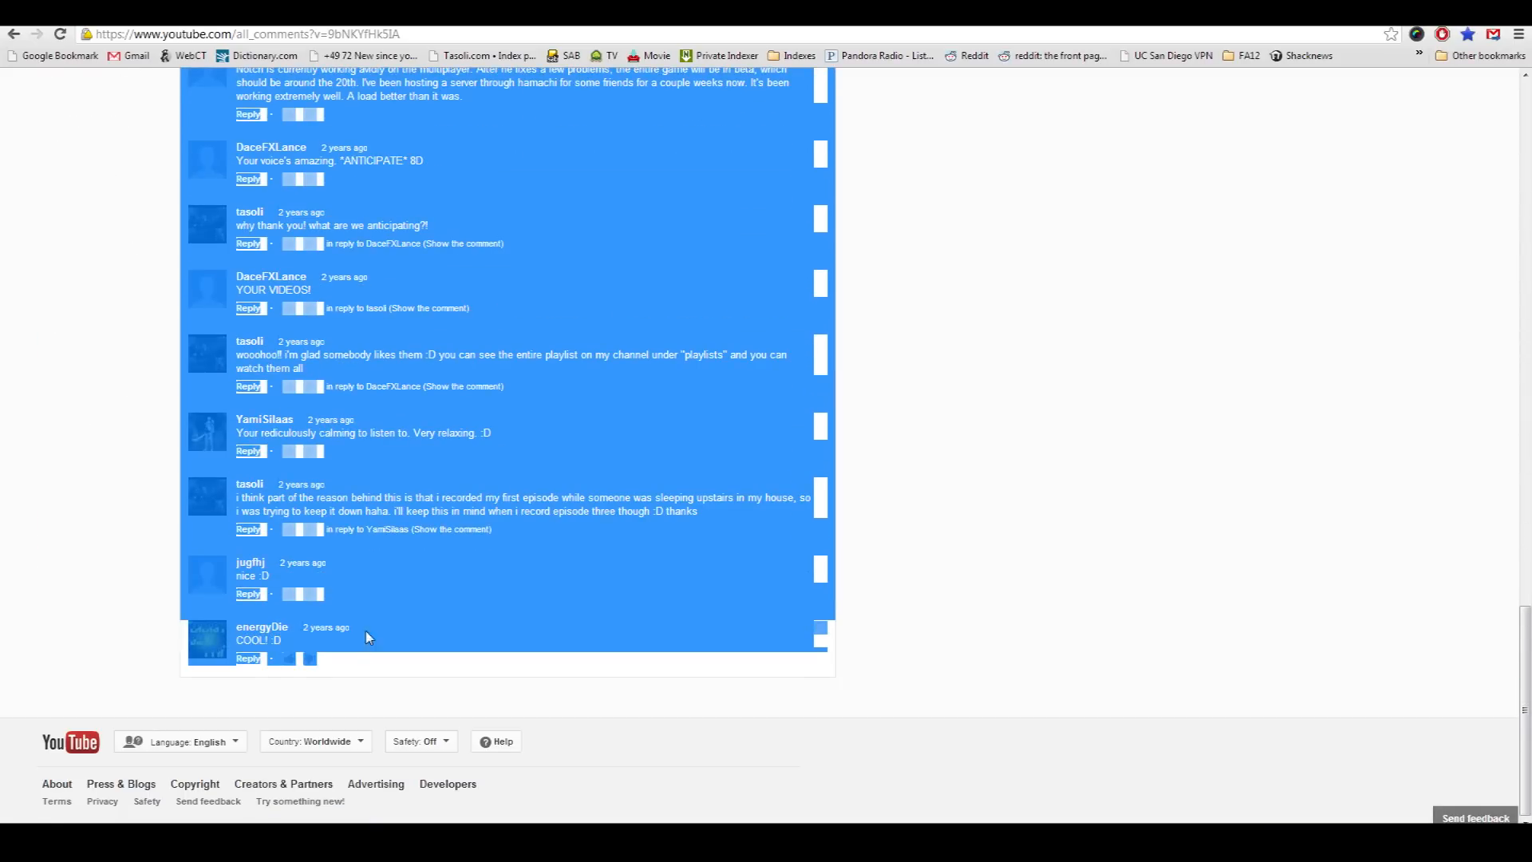
scroll(642, 368, up, 6)
scroll(642, 368, up, 18)
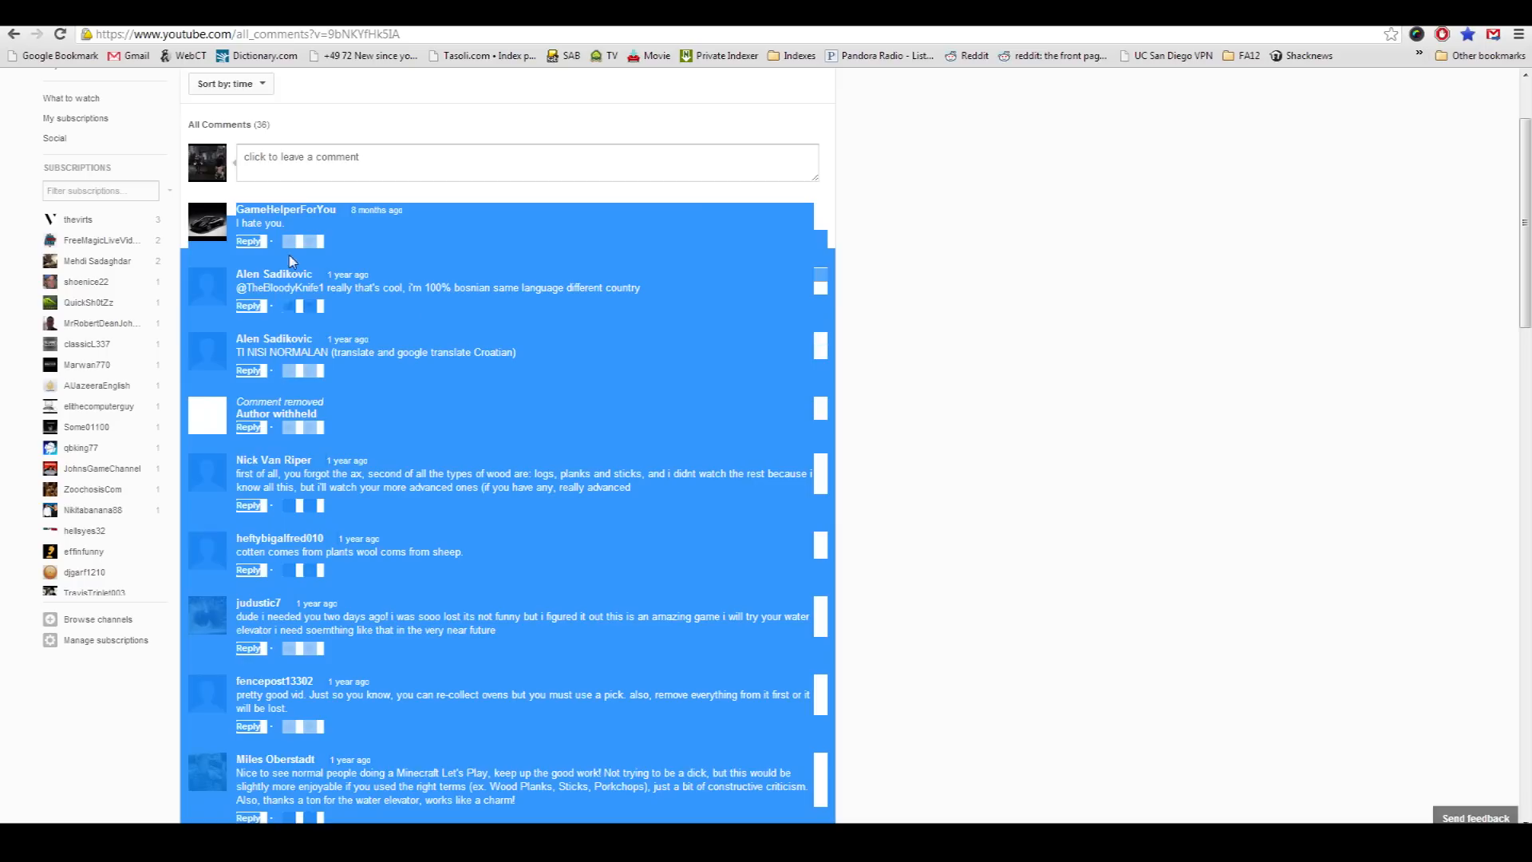
Return to the video's watch page and reopen its full All Comments list from there
key(alt+Left)
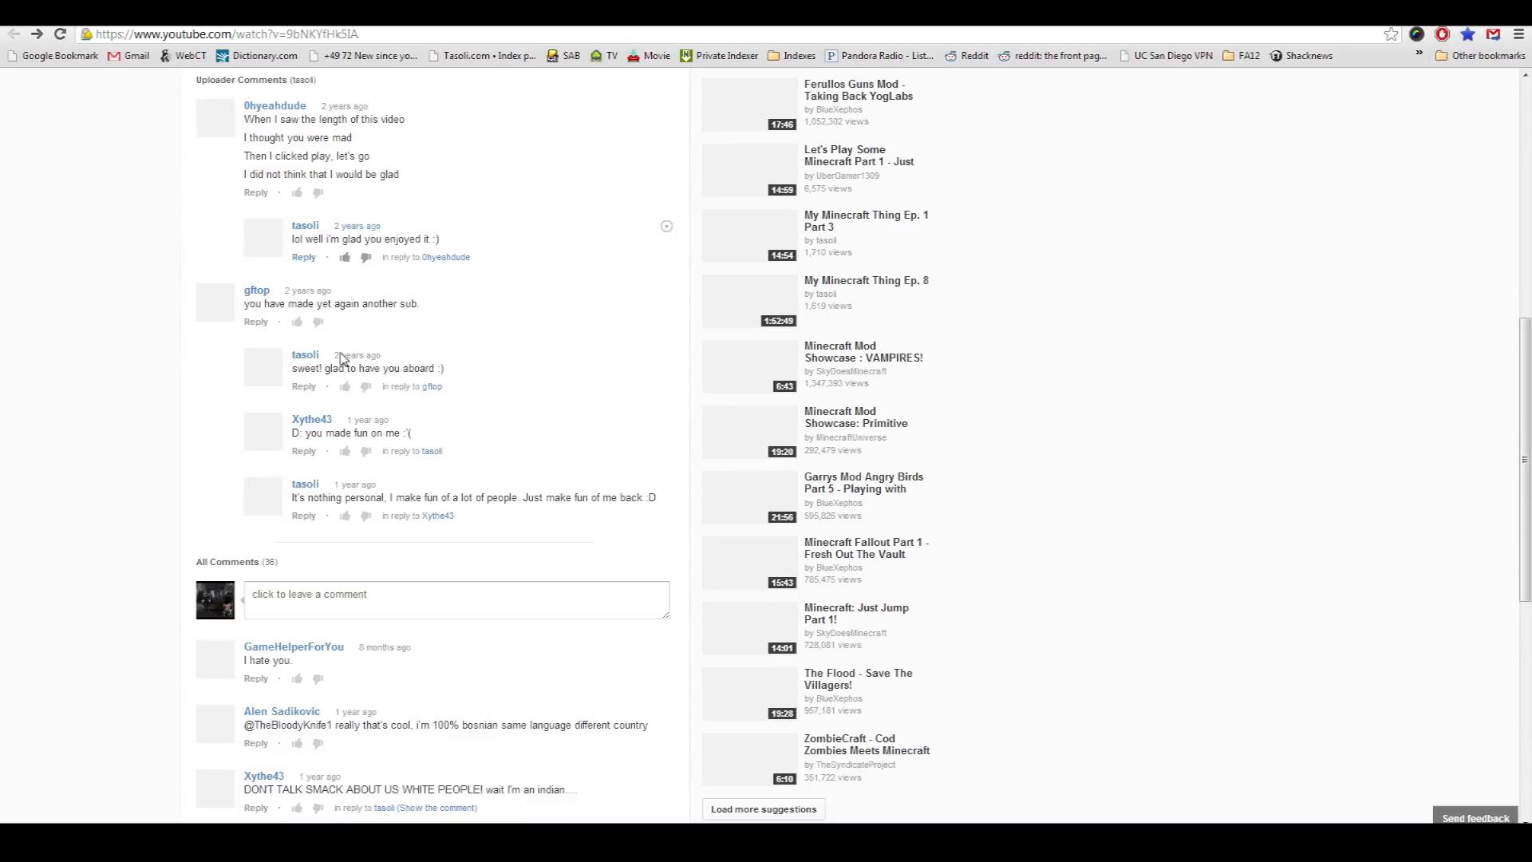
click(366, 238)
scroll(367, 238, down, 1)
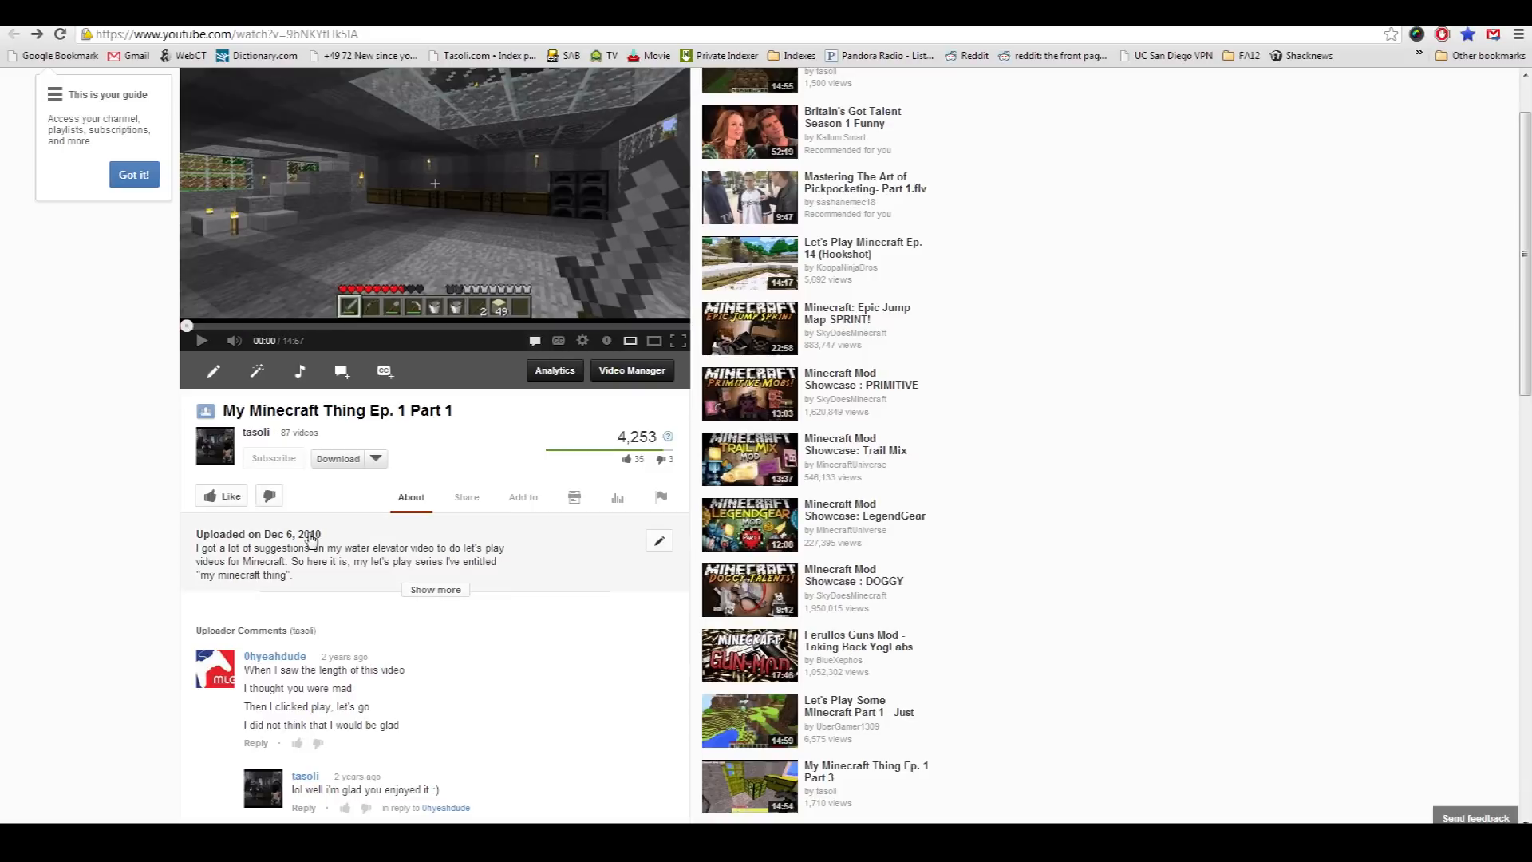
scroll(147, 565, down, 4)
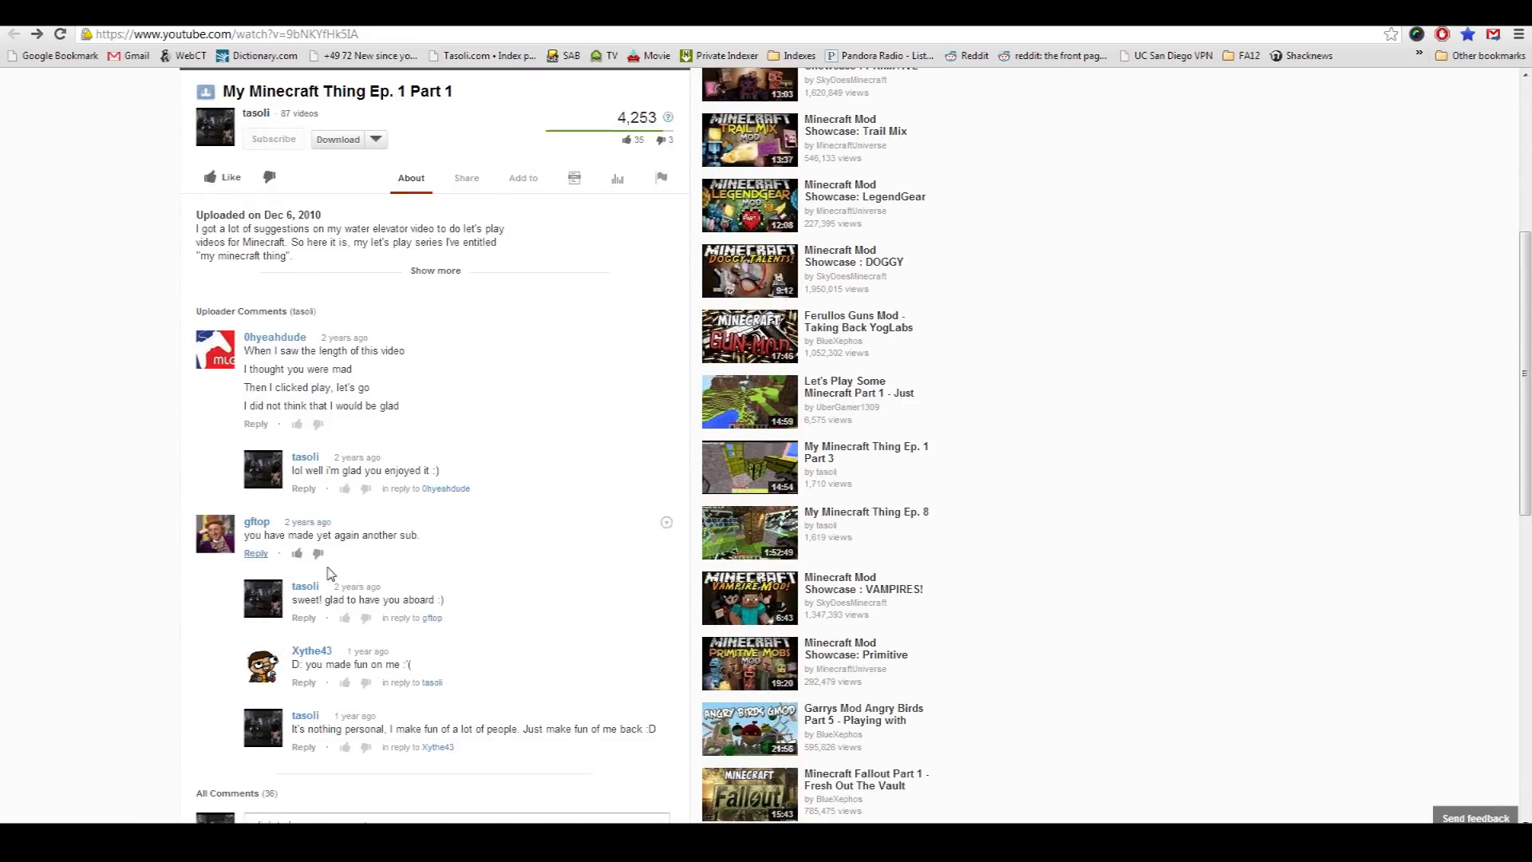
scroll(329, 573, down, 1)
click(244, 718)
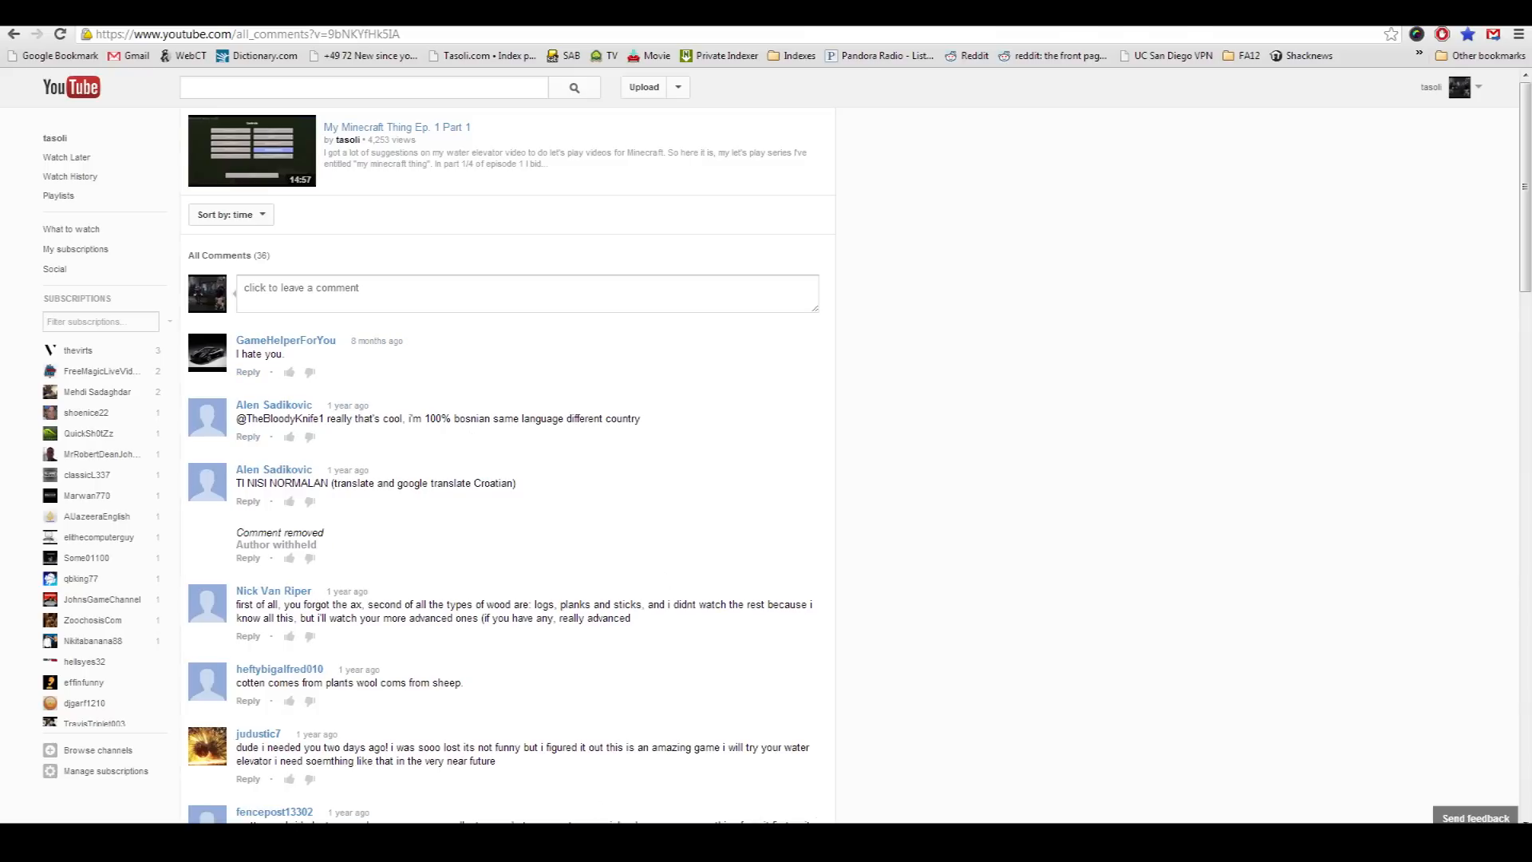
Switch to Excel and paste the copied comments into cell A1 as Text with Paste Special
click(581, 836)
right_click(822, 193)
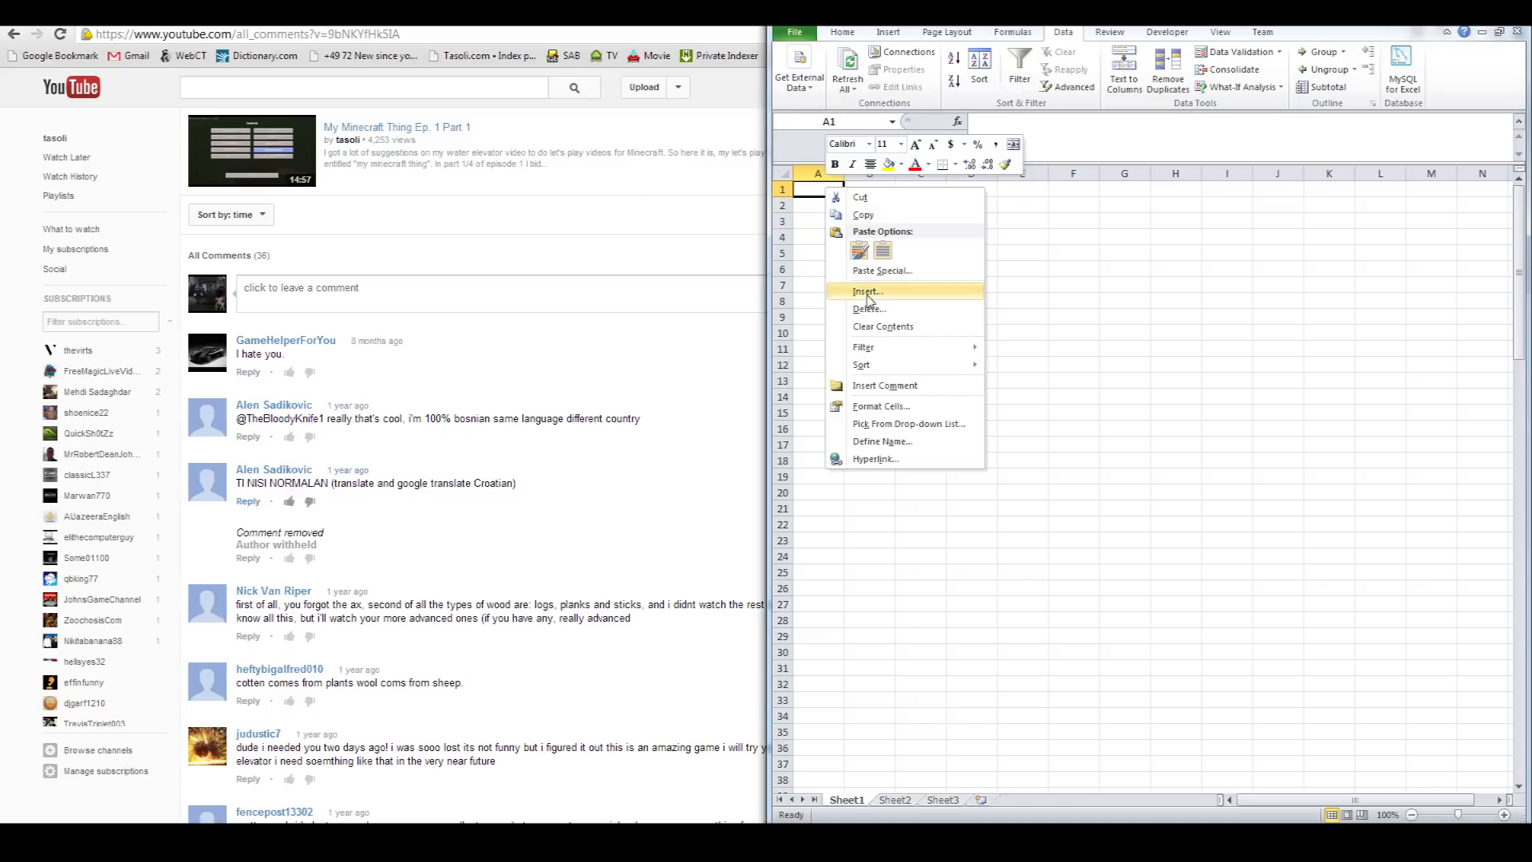
click(881, 272)
click(758, 187)
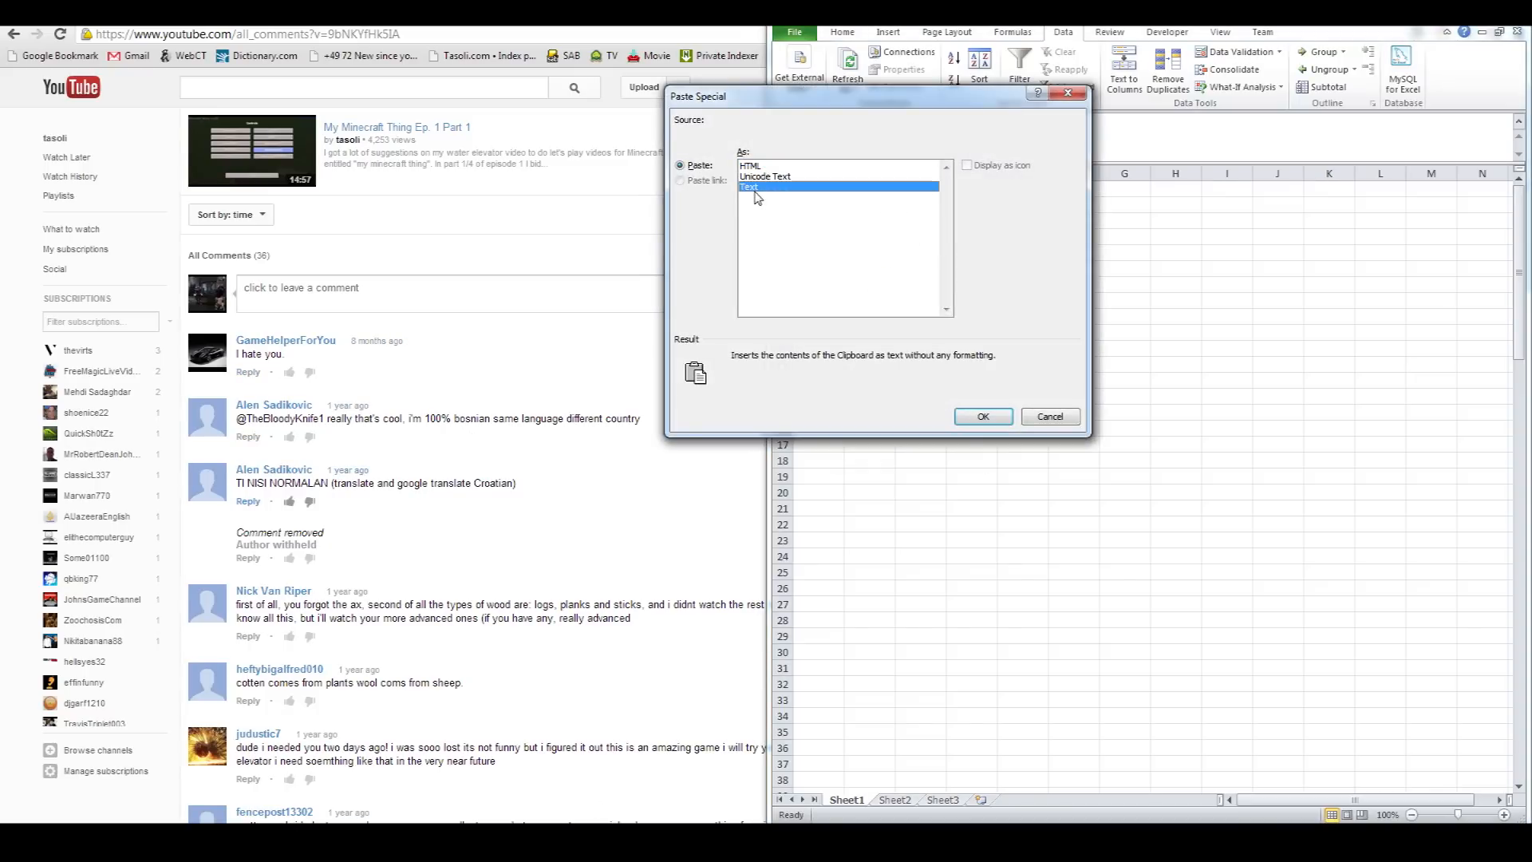
click(977, 406)
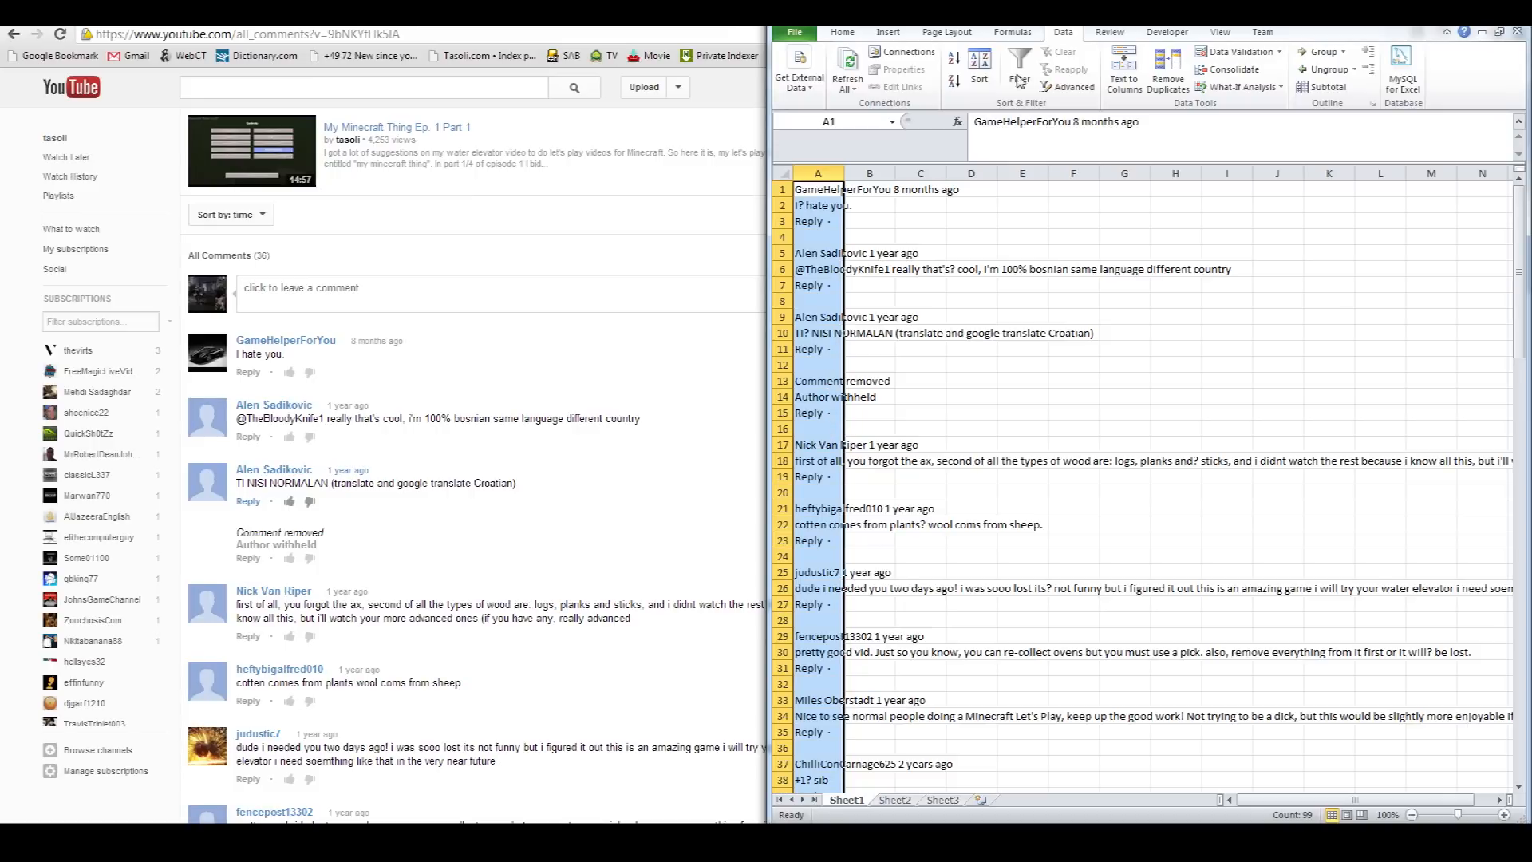
Remove the duplicate values from column A
double_click(1064, 33)
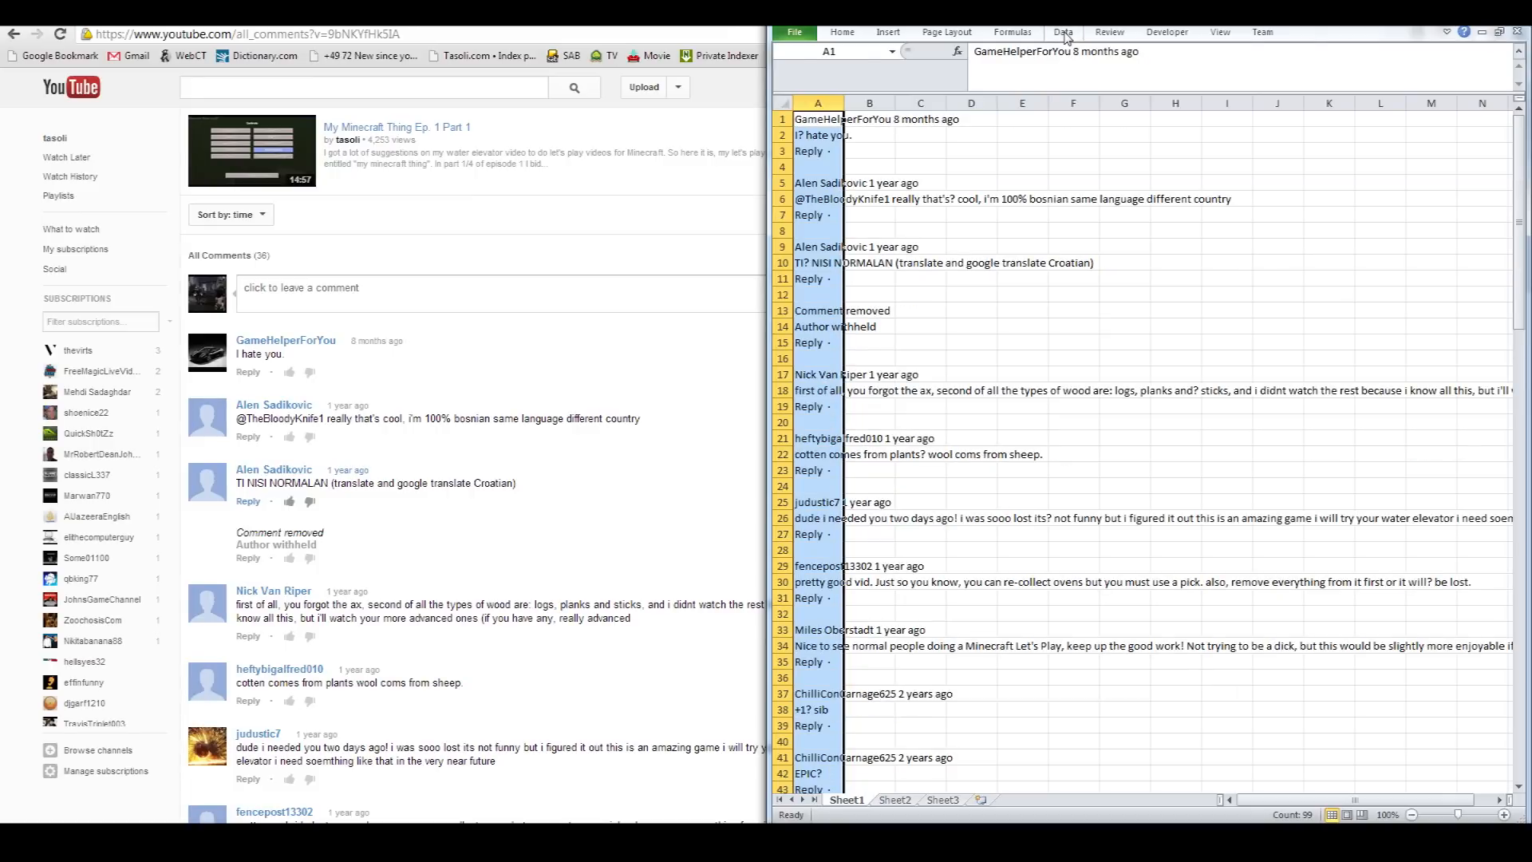
double_click(1064, 33)
click(1167, 76)
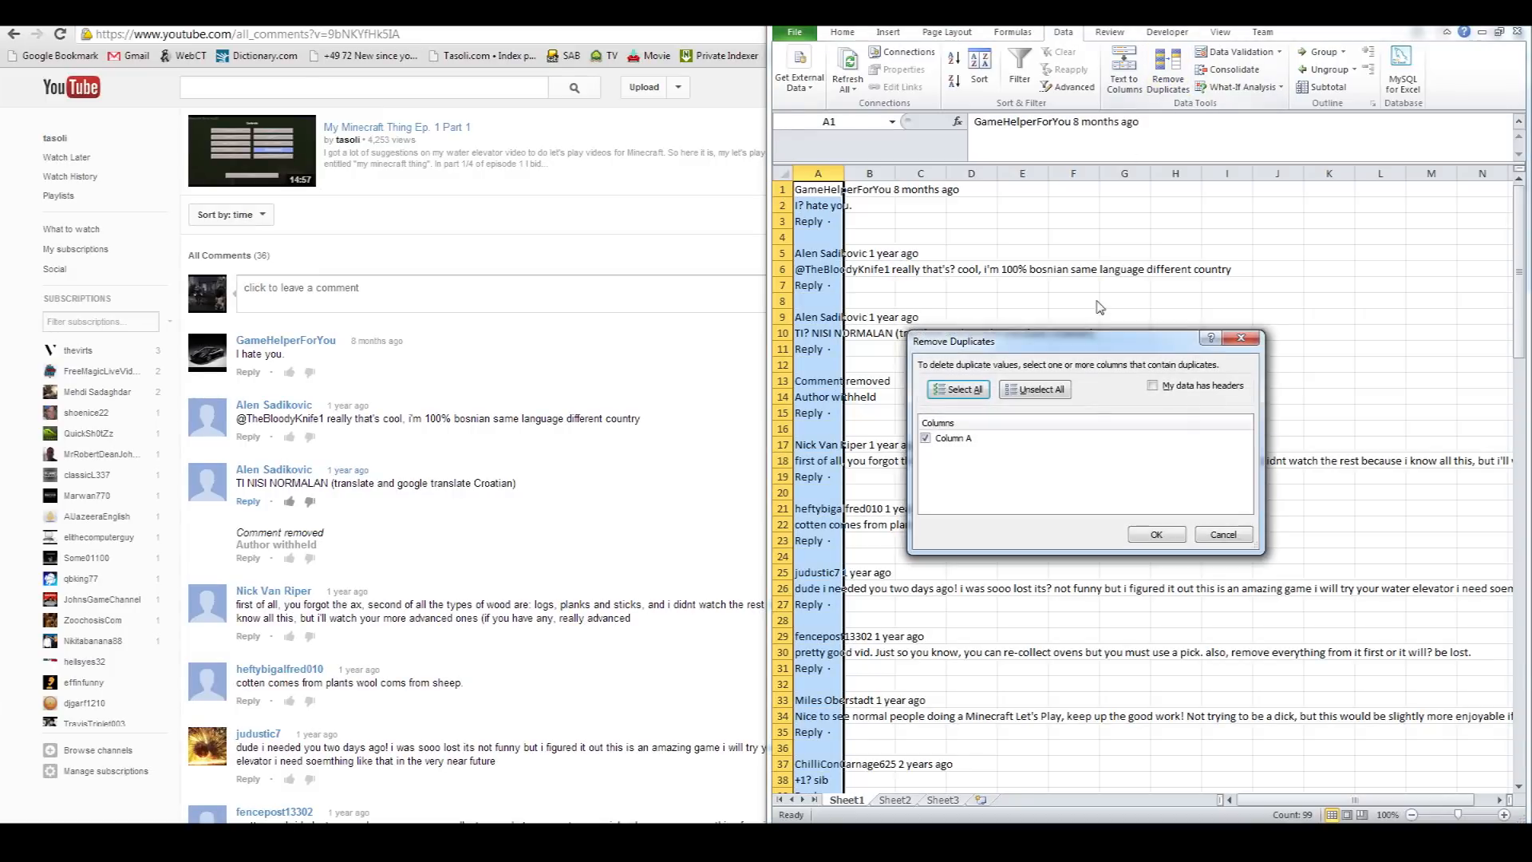
click(1157, 534)
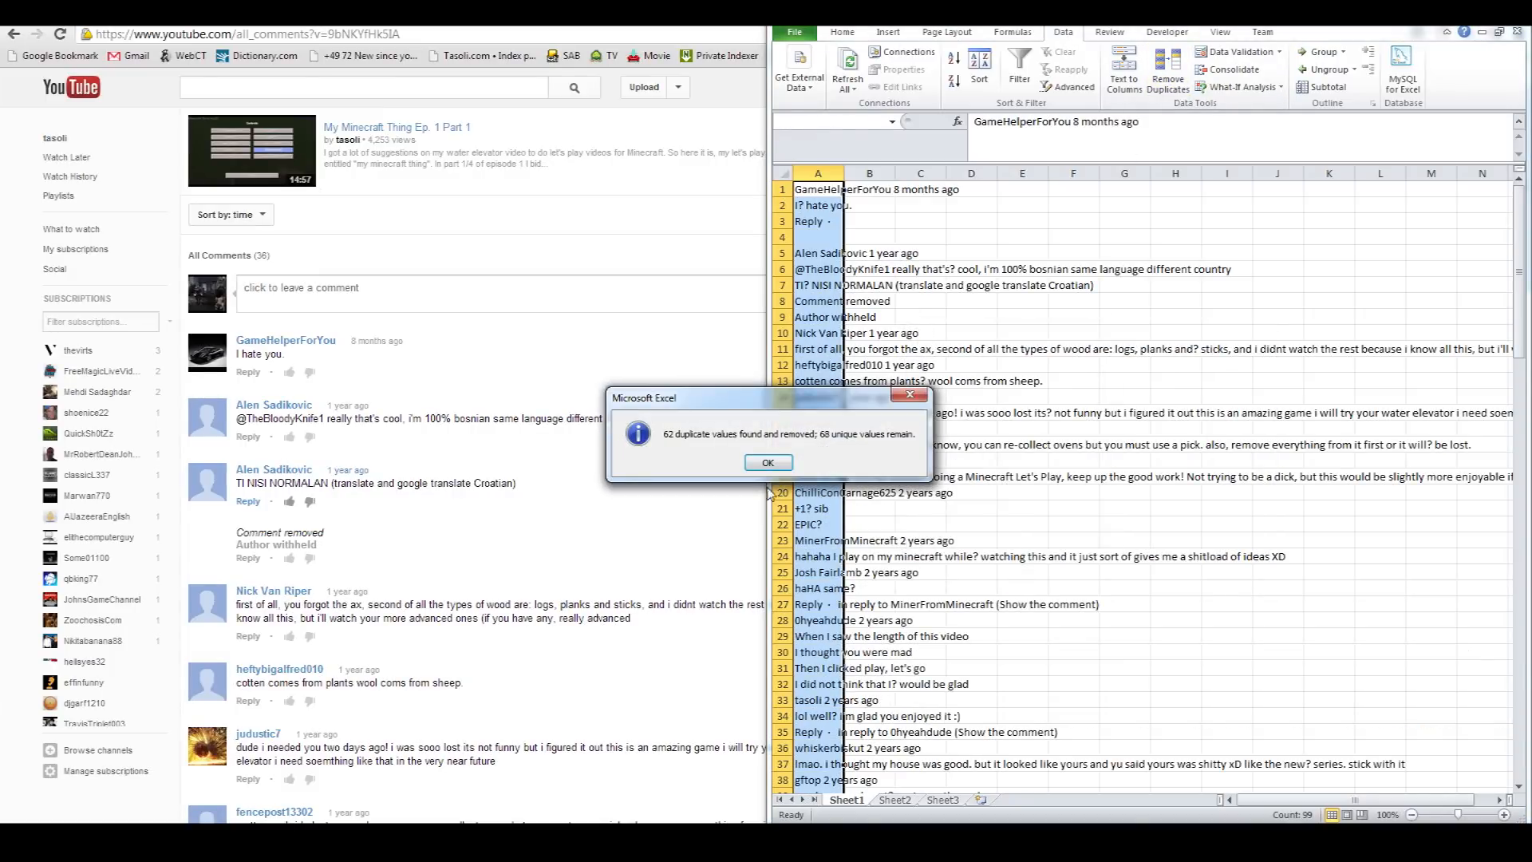
click(766, 463)
Delete the leftover "Reply -" cell and the blank cell in A3:A4, shifting the cells up
click(824, 238)
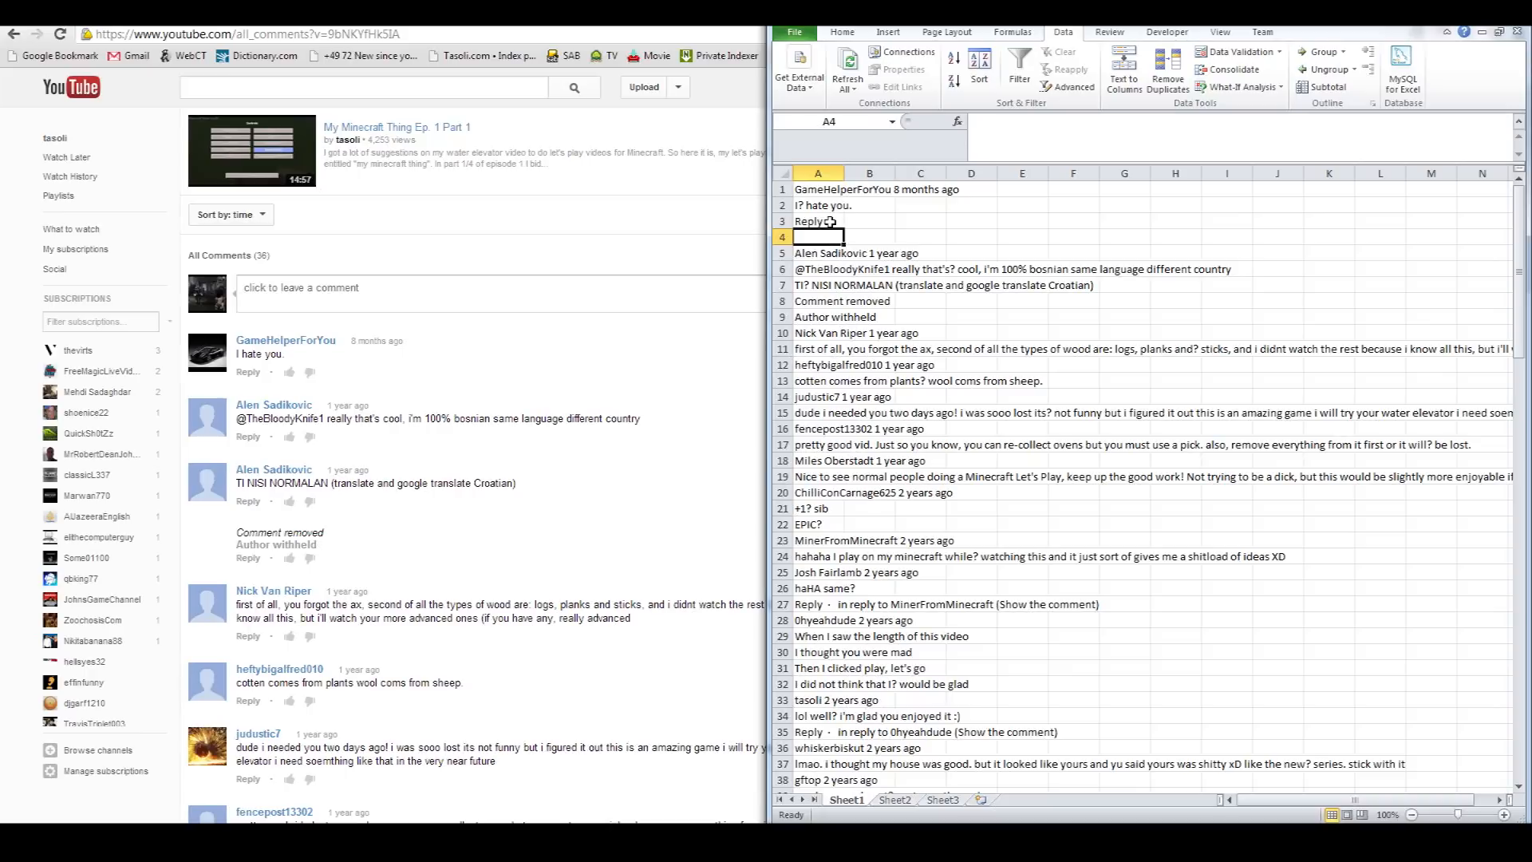
shift+click(830, 221)
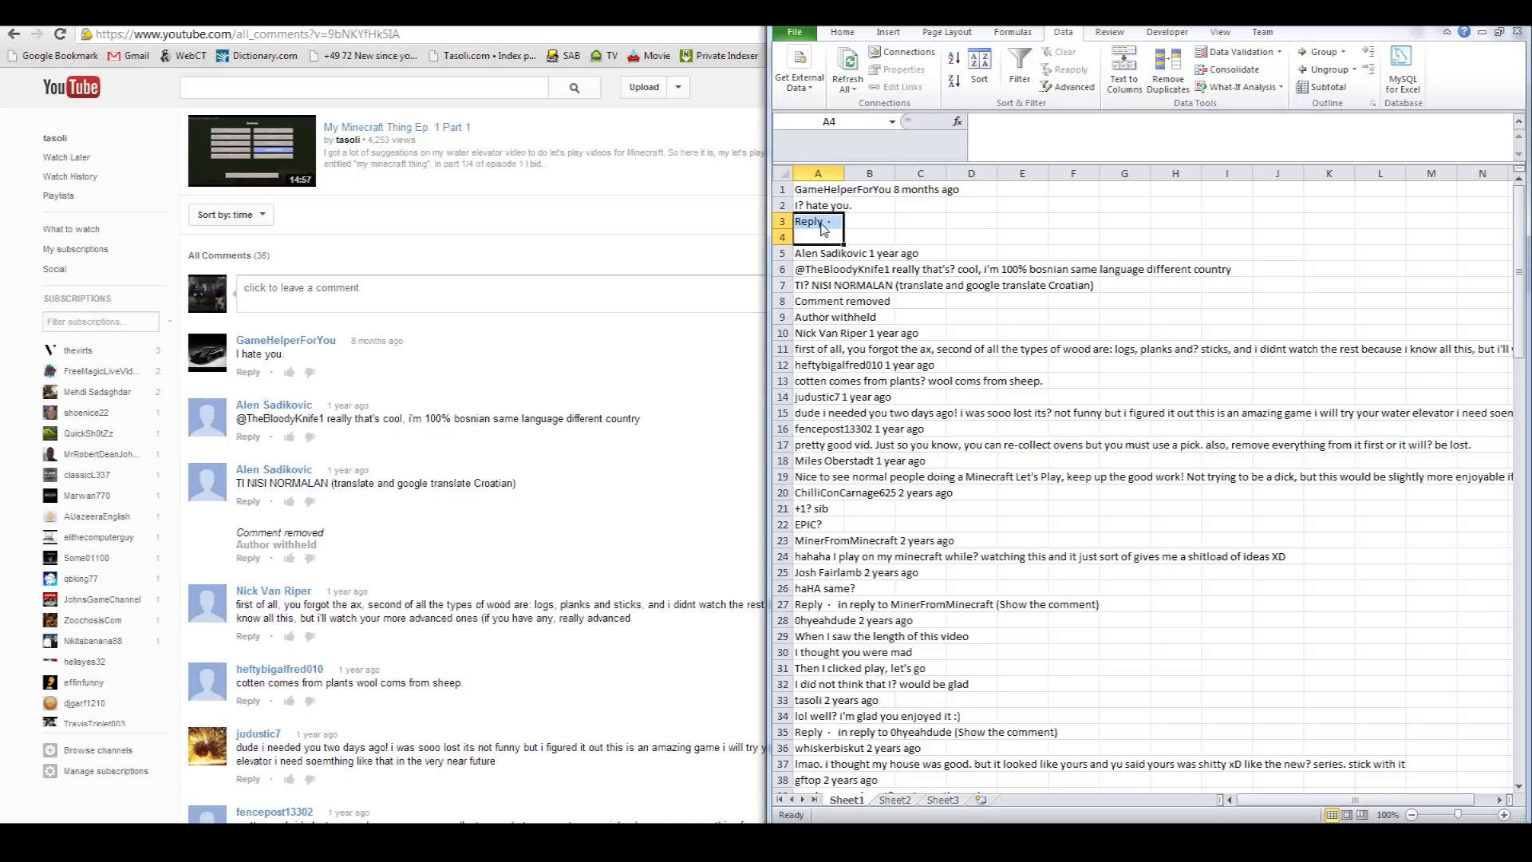
right_click(830, 222)
click(861, 348)
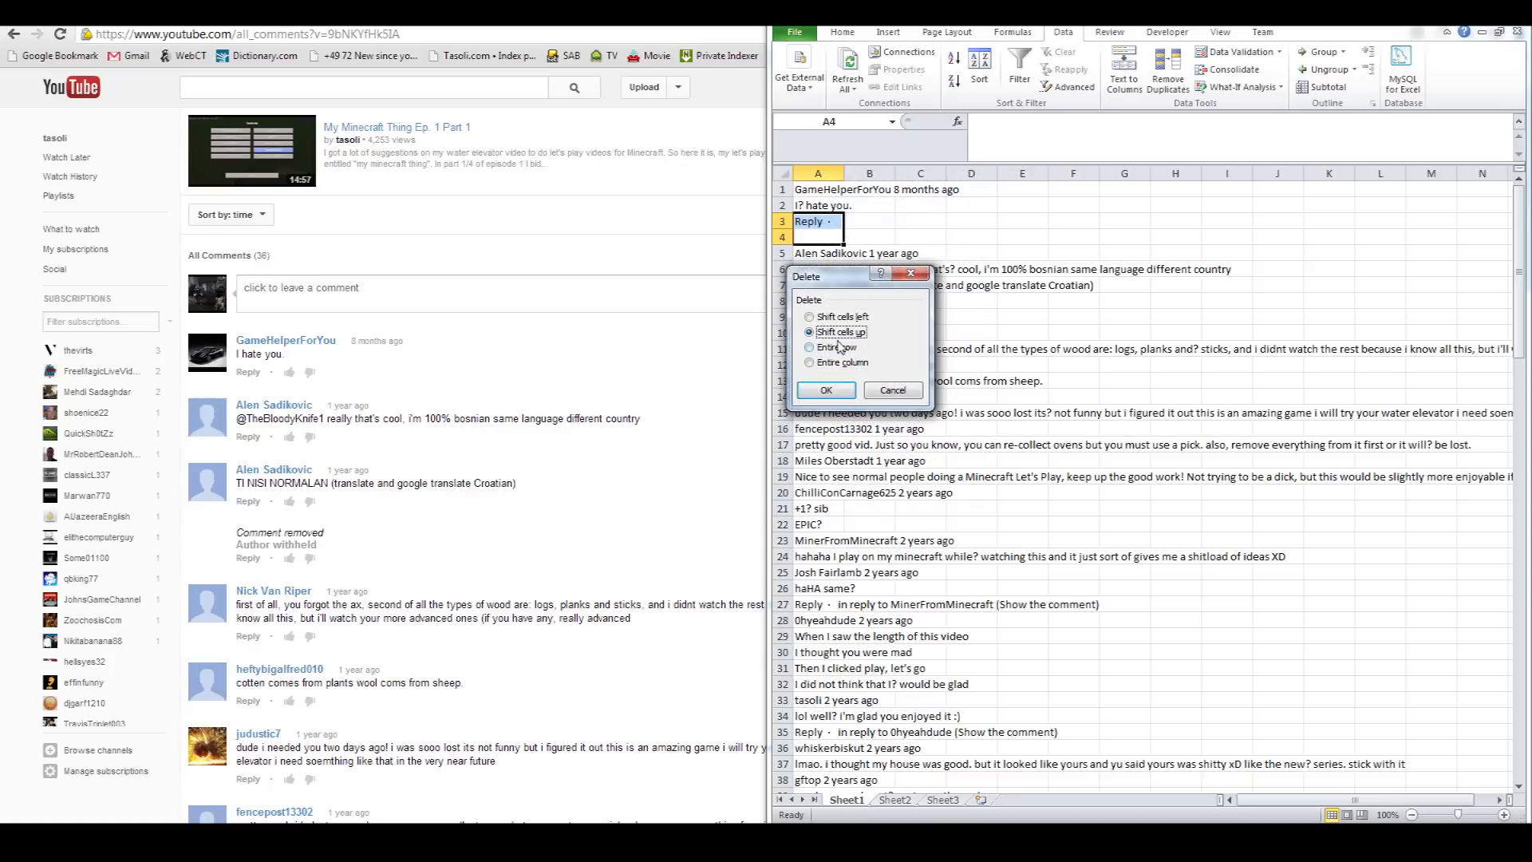
click(842, 395)
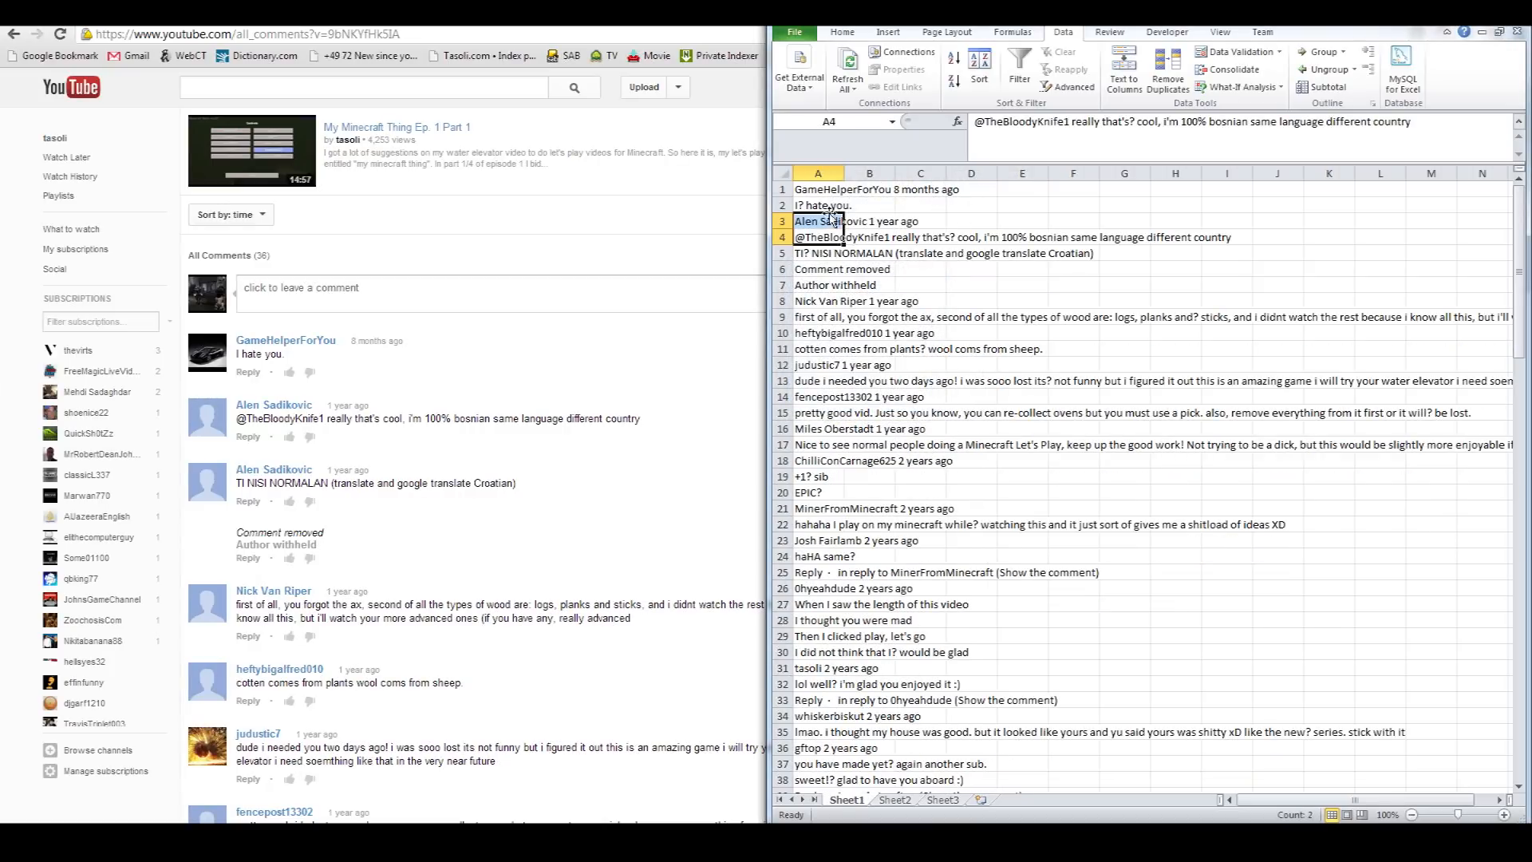
Find all cells in column A containing "ago" and select every match
click(825, 173)
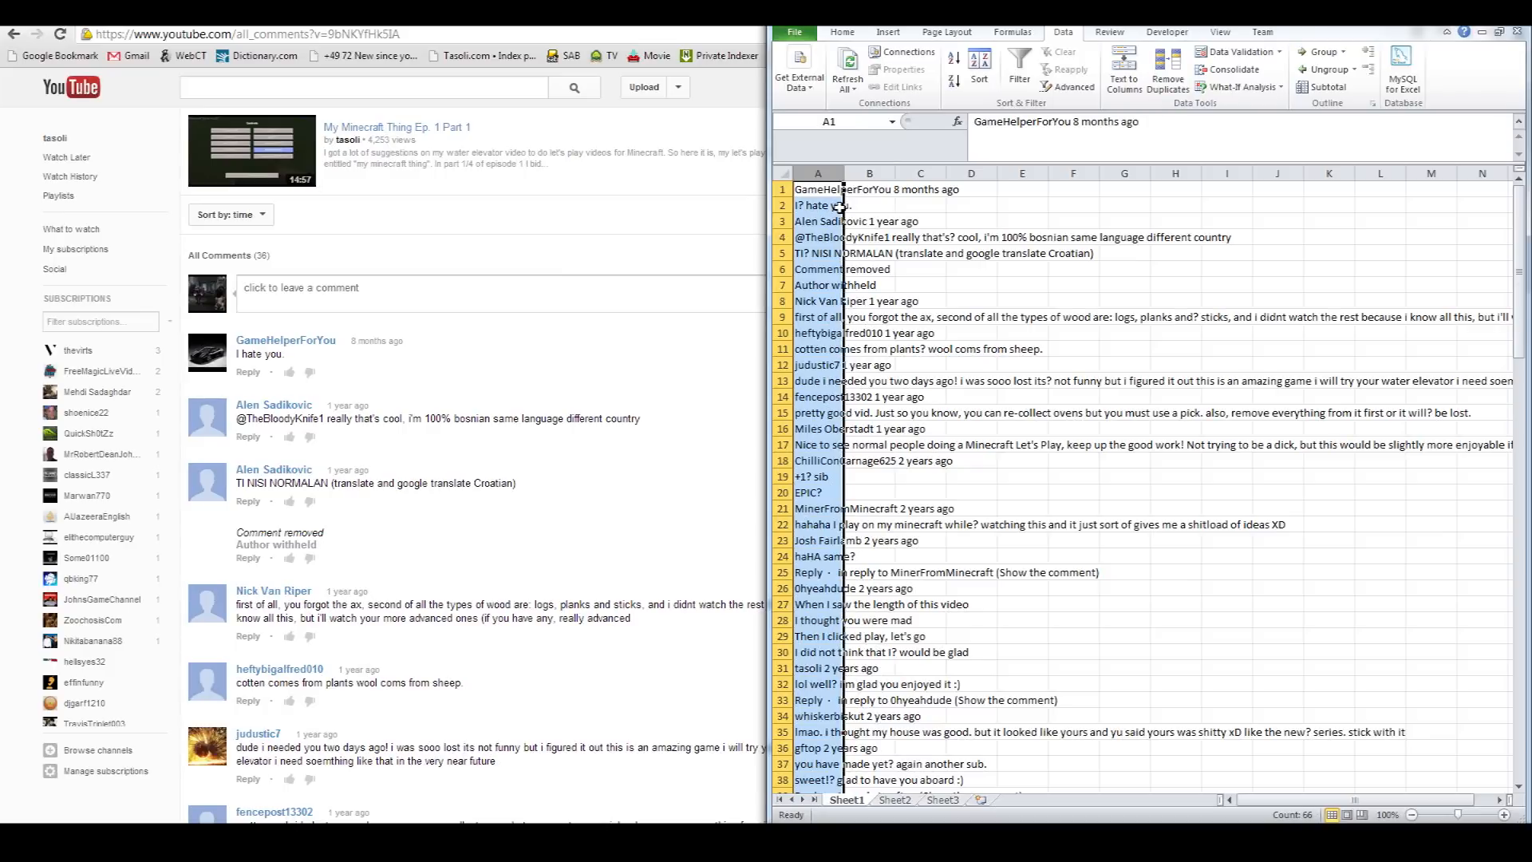
key(ctrl+f)
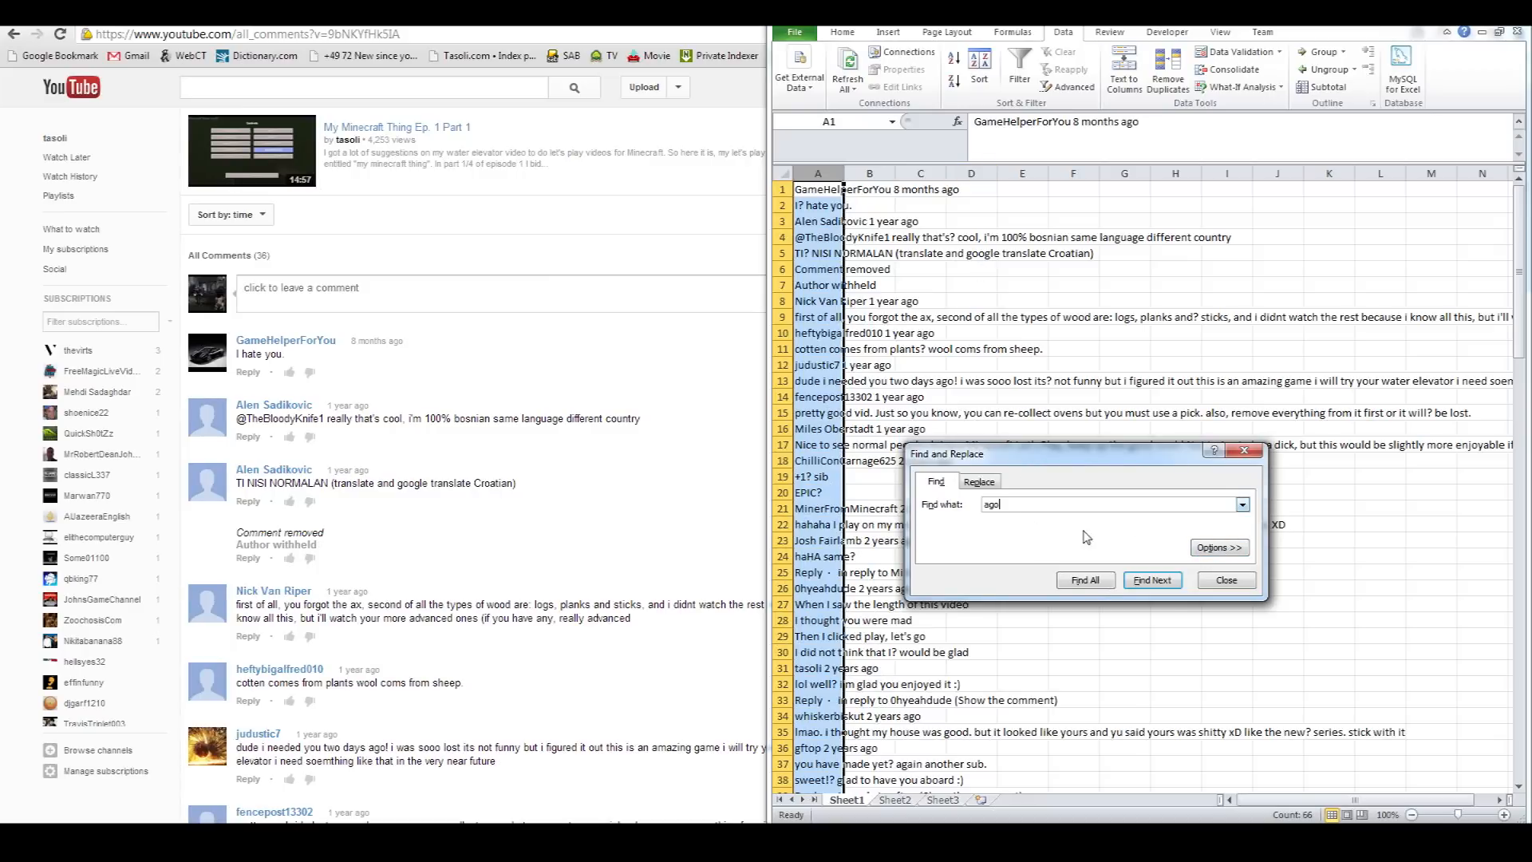
click(1085, 580)
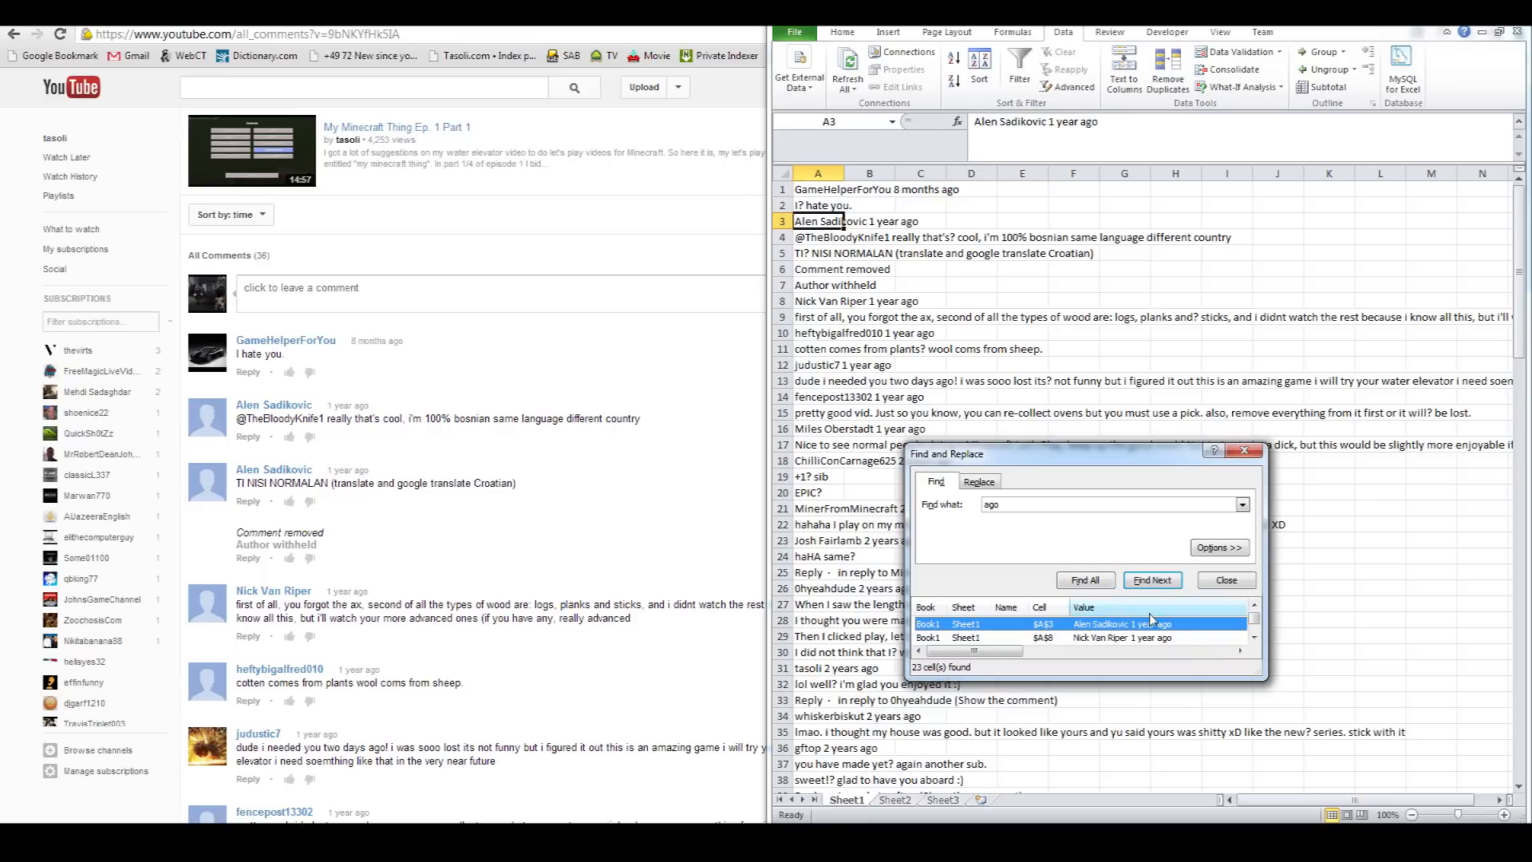
scroll(1213, 634, down, 7)
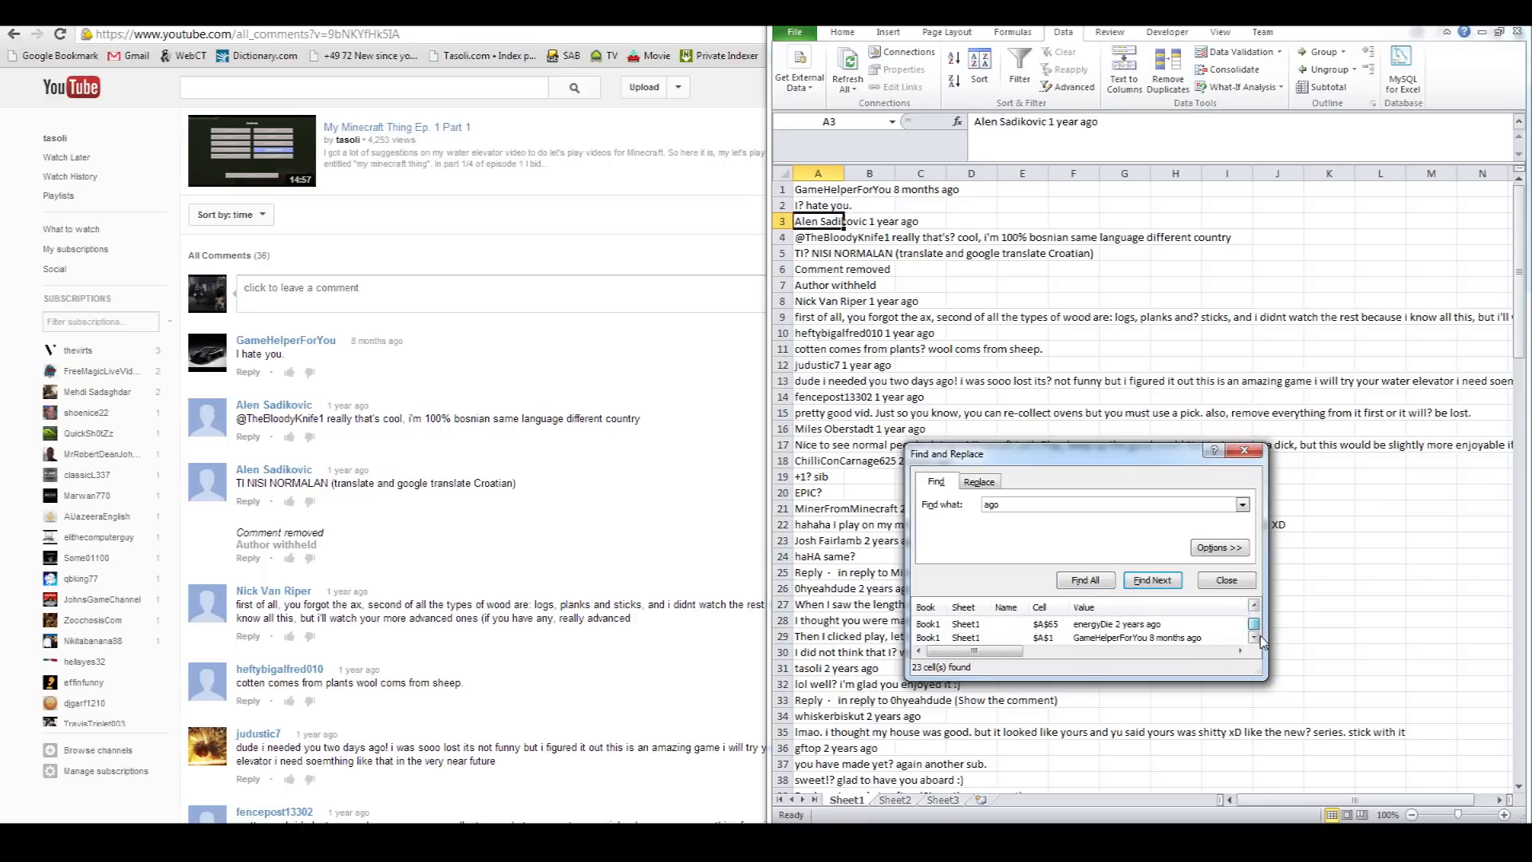
click(1201, 639)
key(ctrl+a)
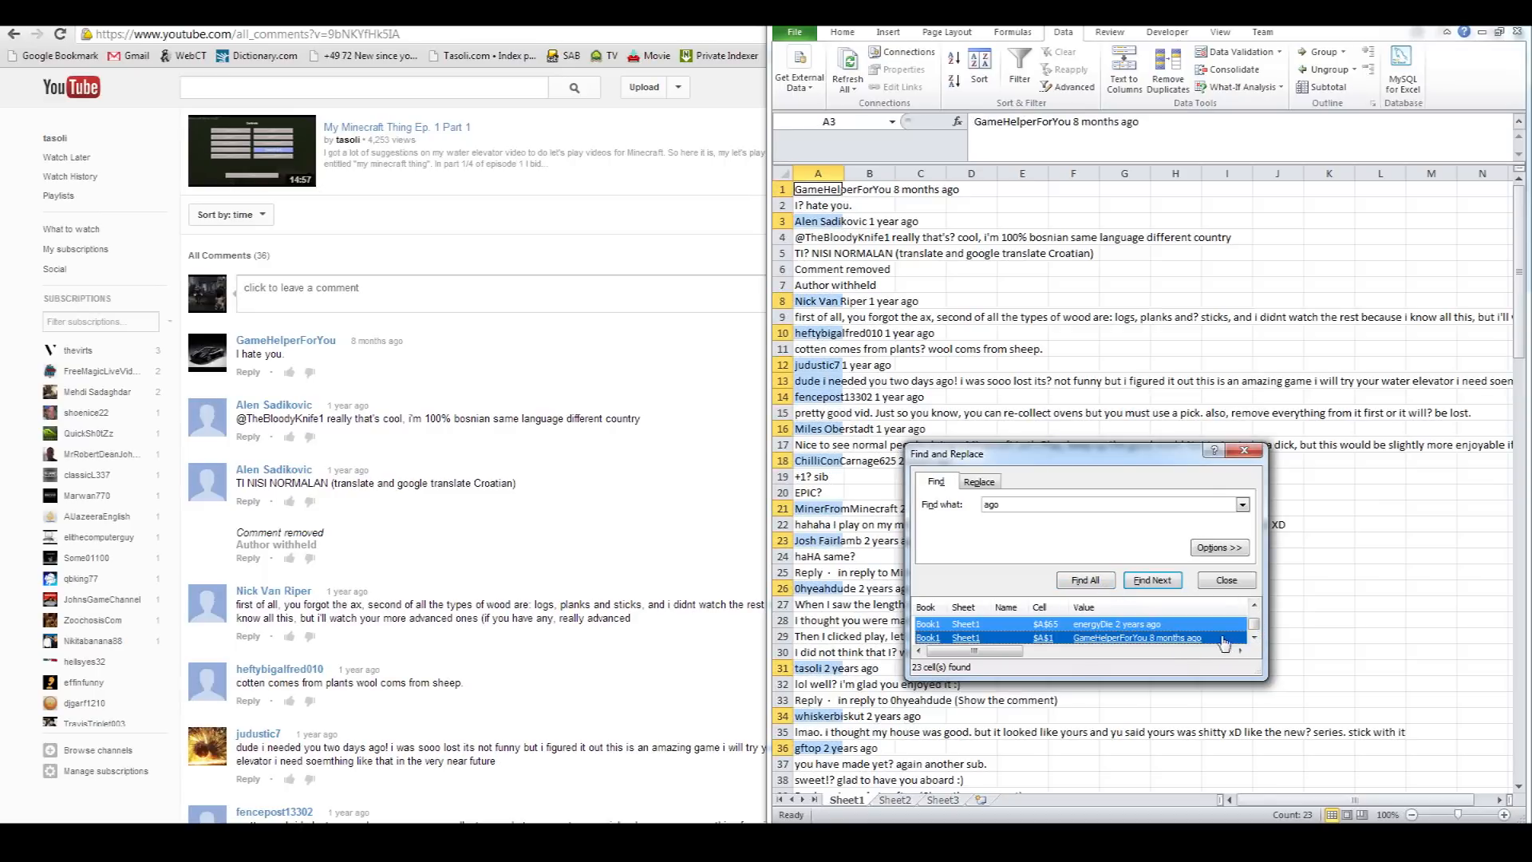
click(1226, 580)
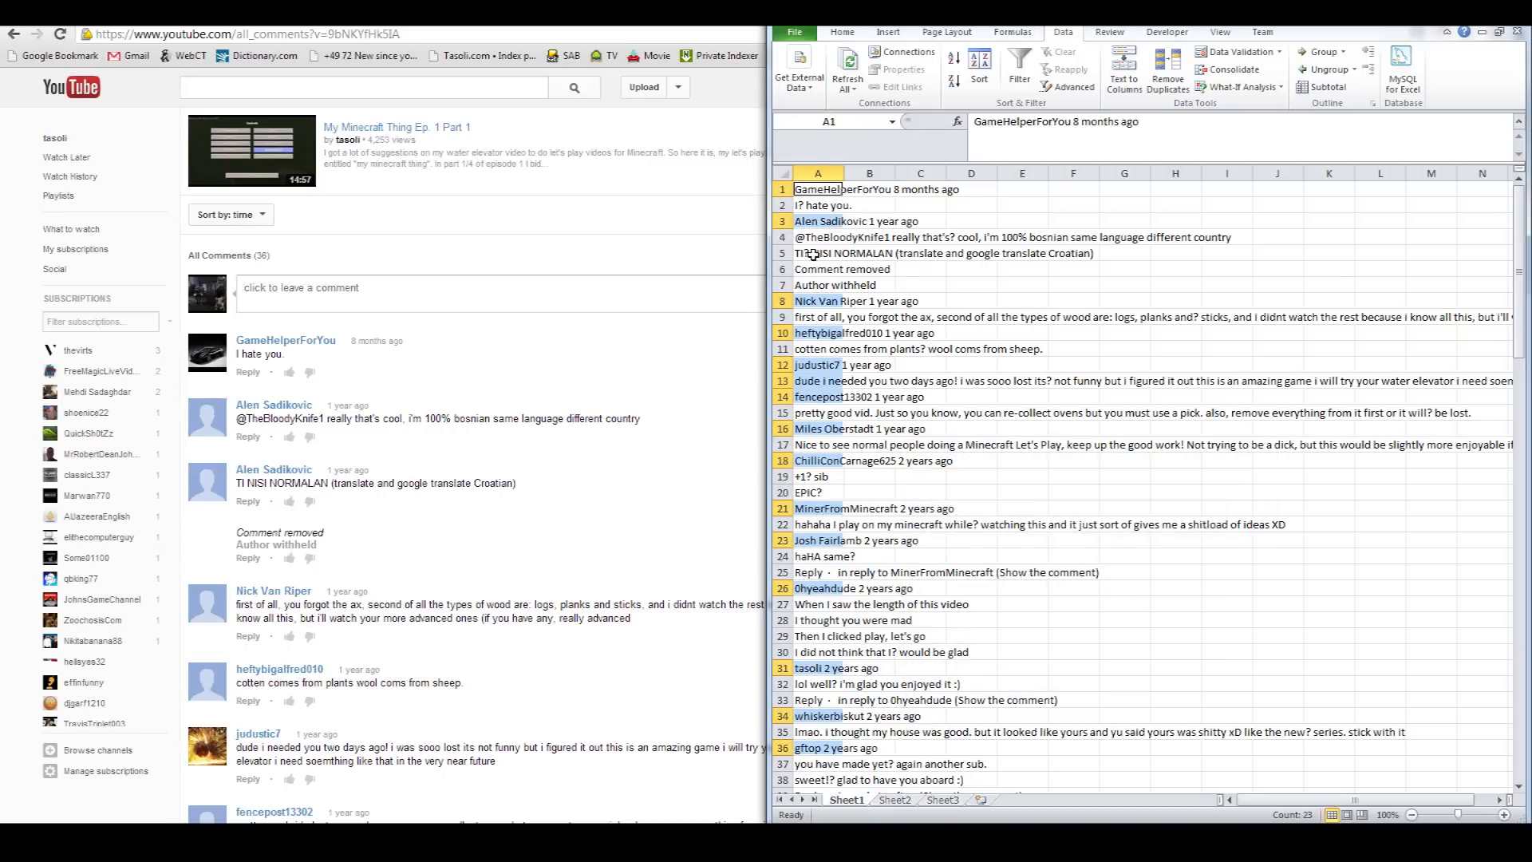
Copy the selected "ago" cells and paste them as values starting at cell E1
key(ctrl+c)
click(1034, 190)
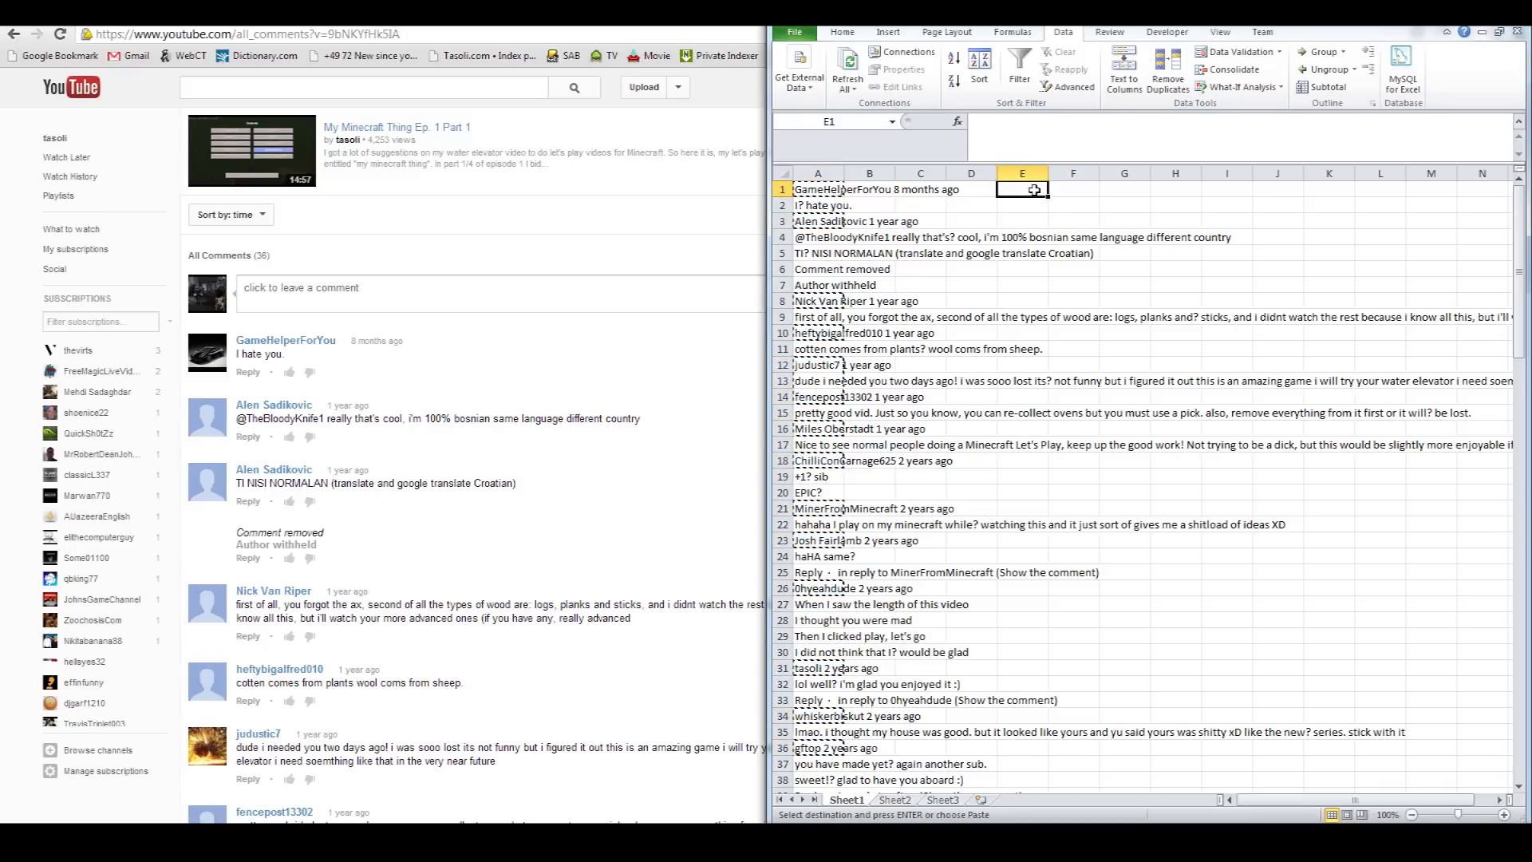
right_click(1035, 189)
mouse_move(1165, 274)
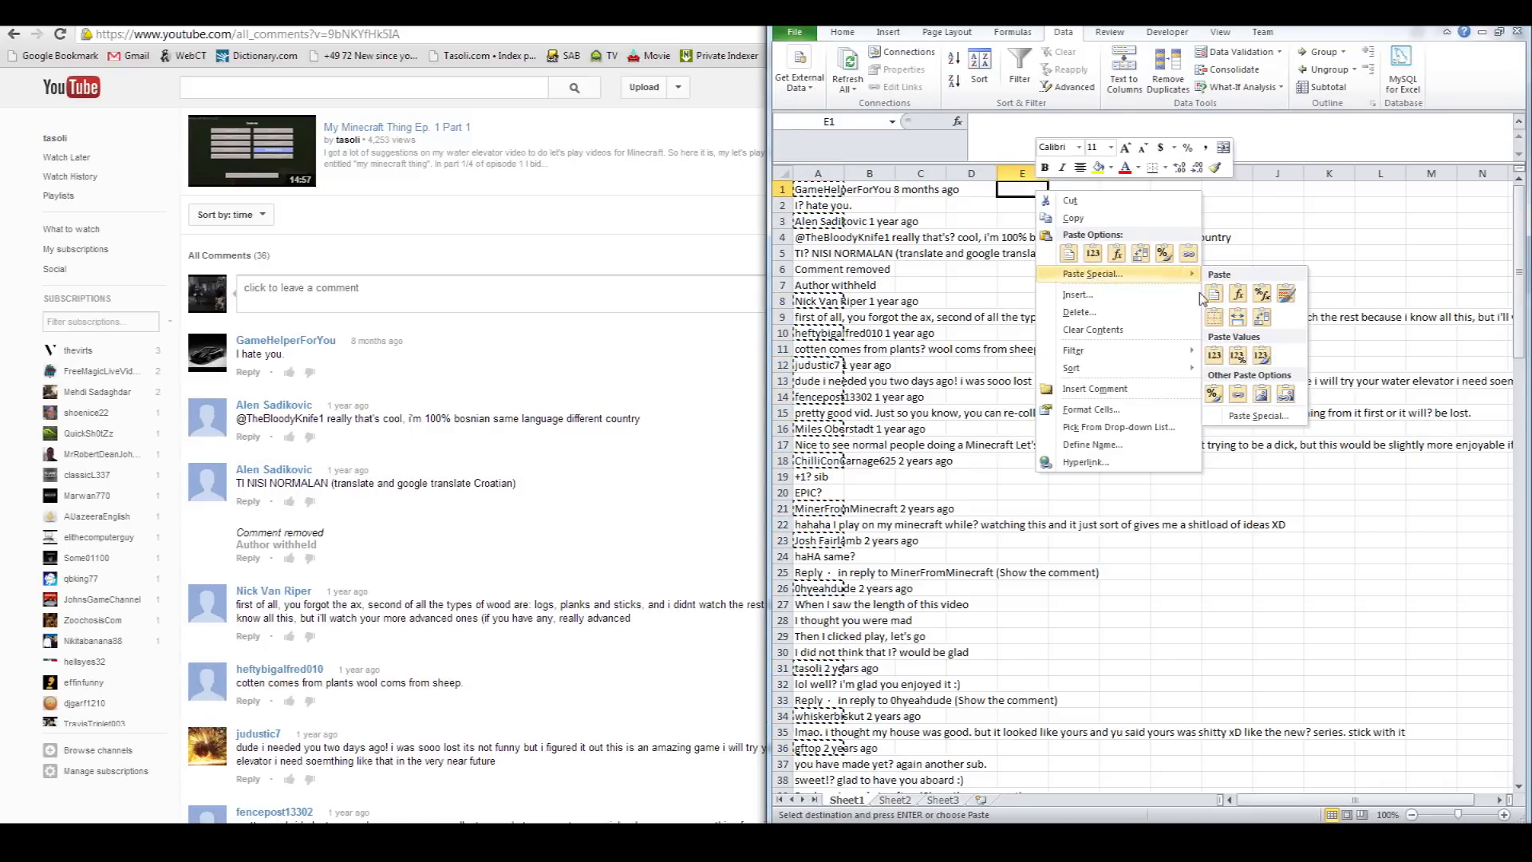
click(1214, 355)
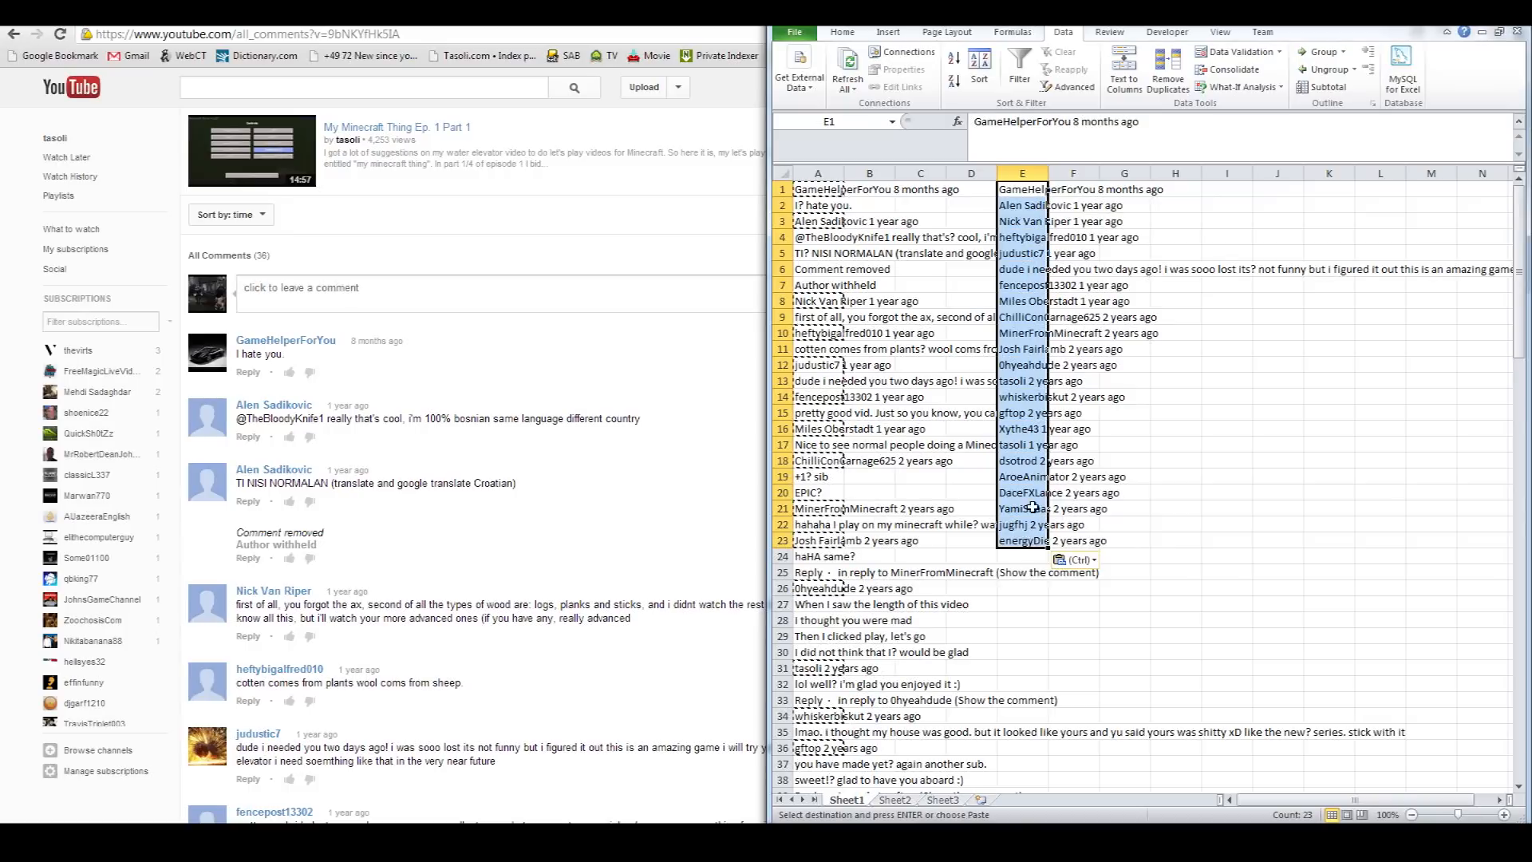
Clear column A and move the filtered list from column E into it, leaving column E empty
click(828, 173)
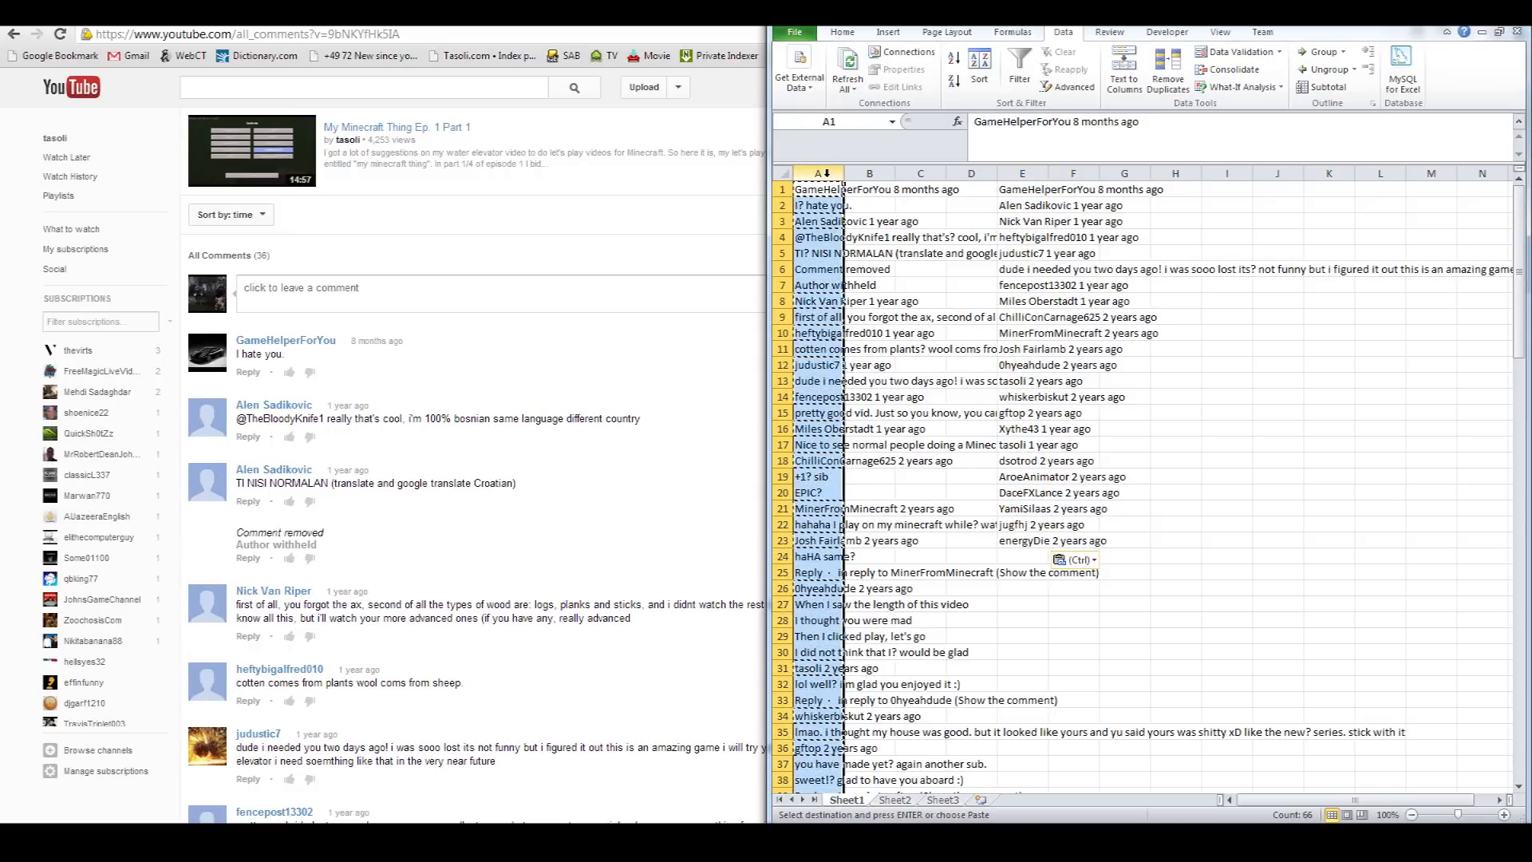
key(Delete)
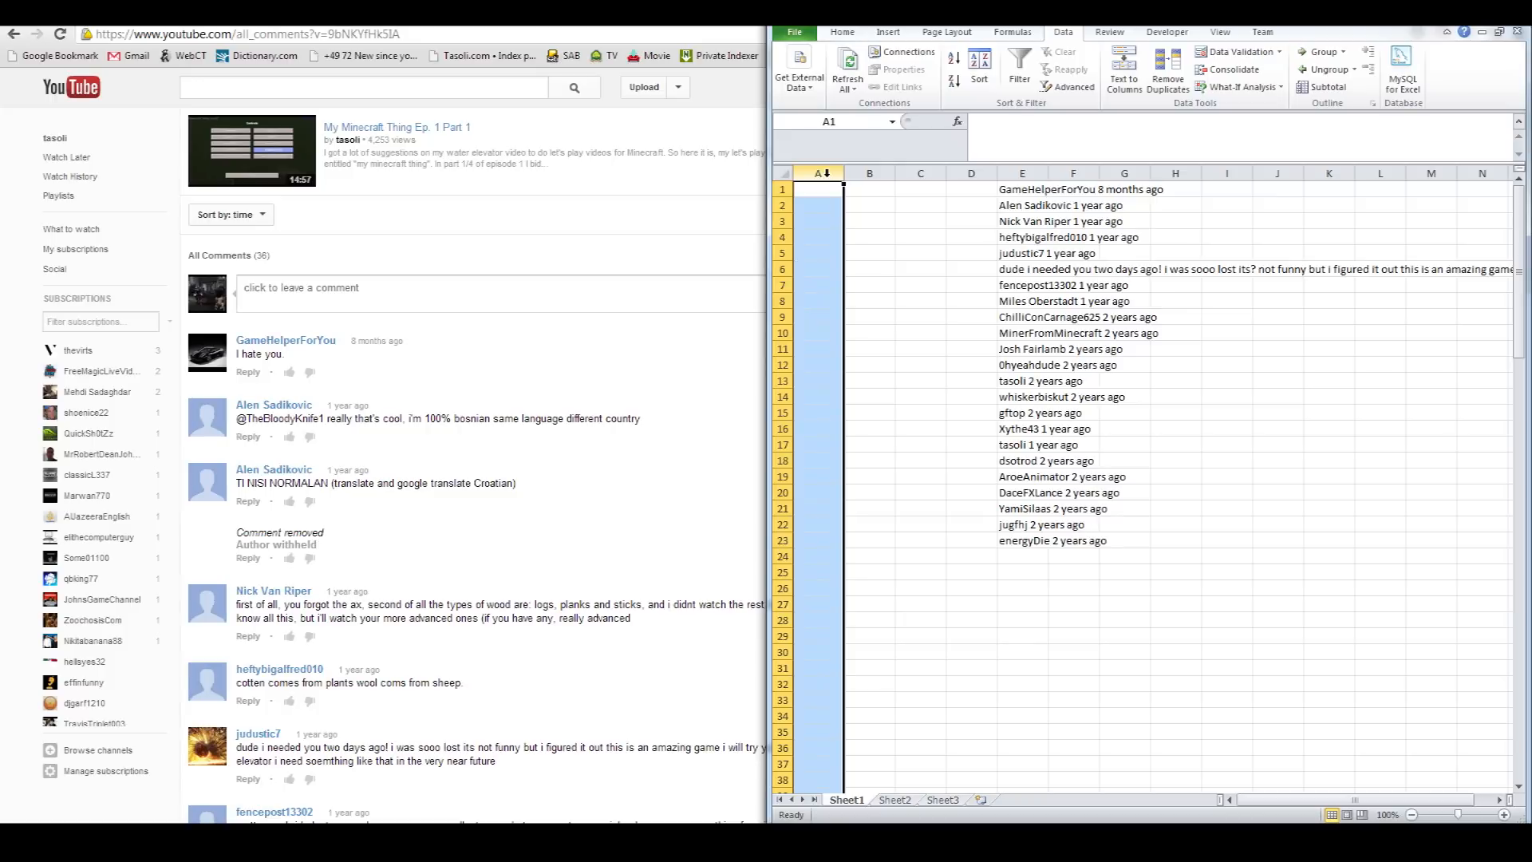
click(1020, 167)
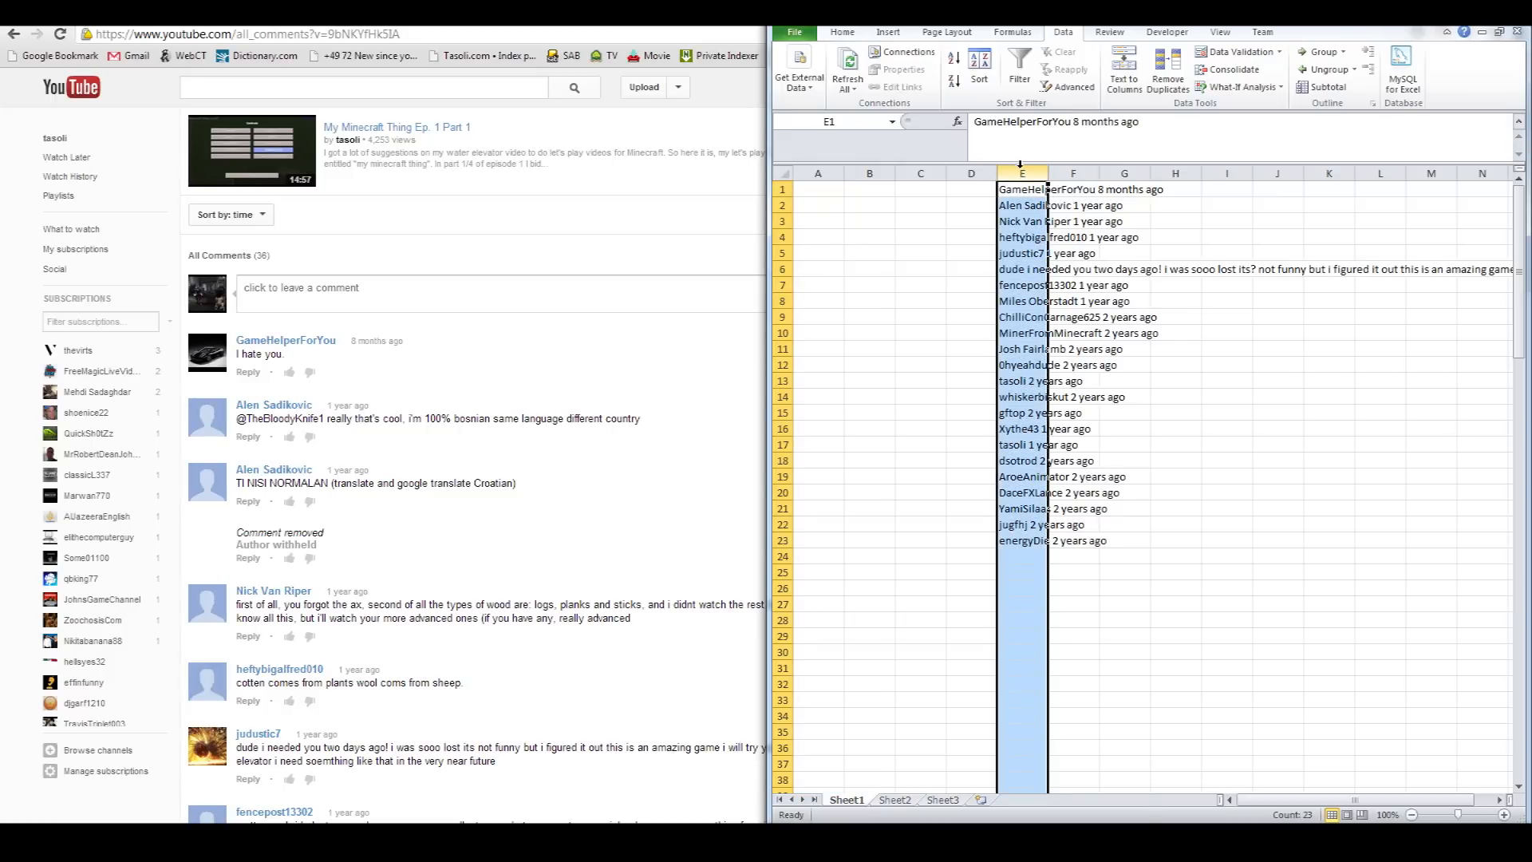
key(ctrl+c)
click(821, 173)
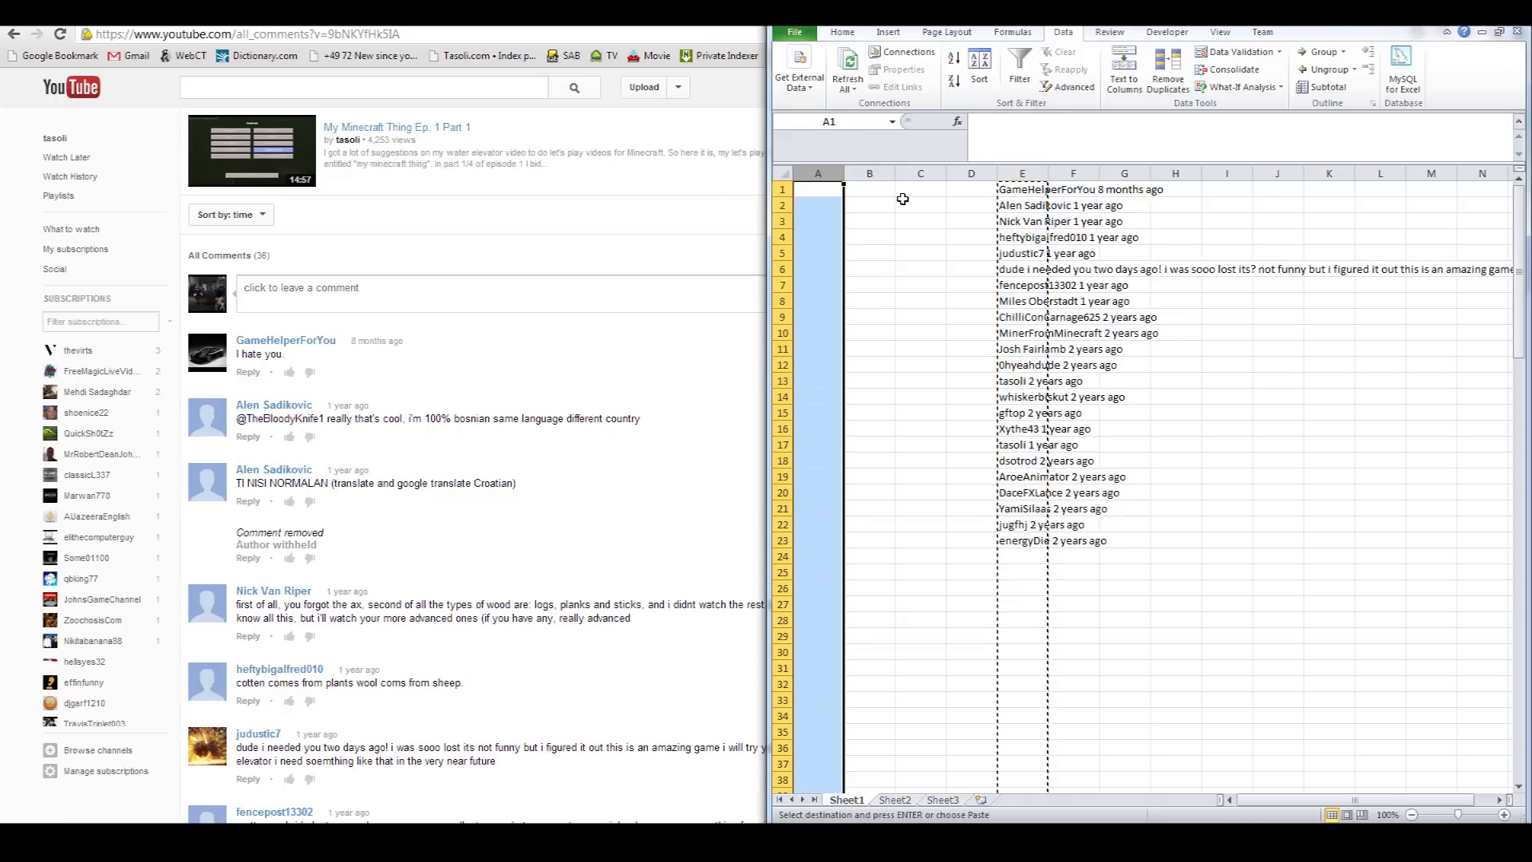
key(ctrl+v)
click(1018, 168)
key(Delete)
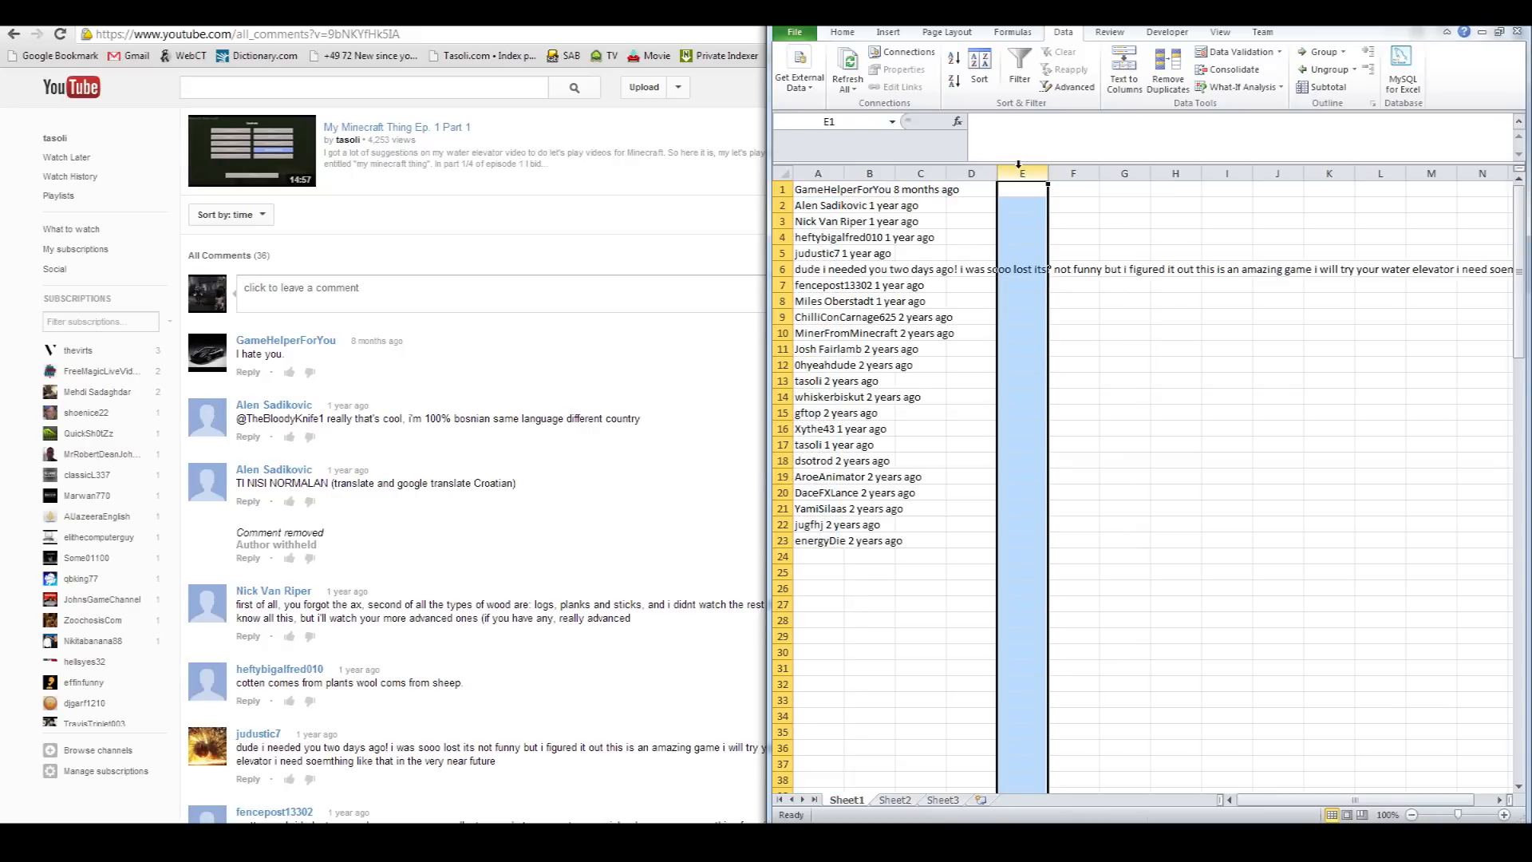
Delete the stray comment text in cell A6, shifting the cells up
click(810, 271)
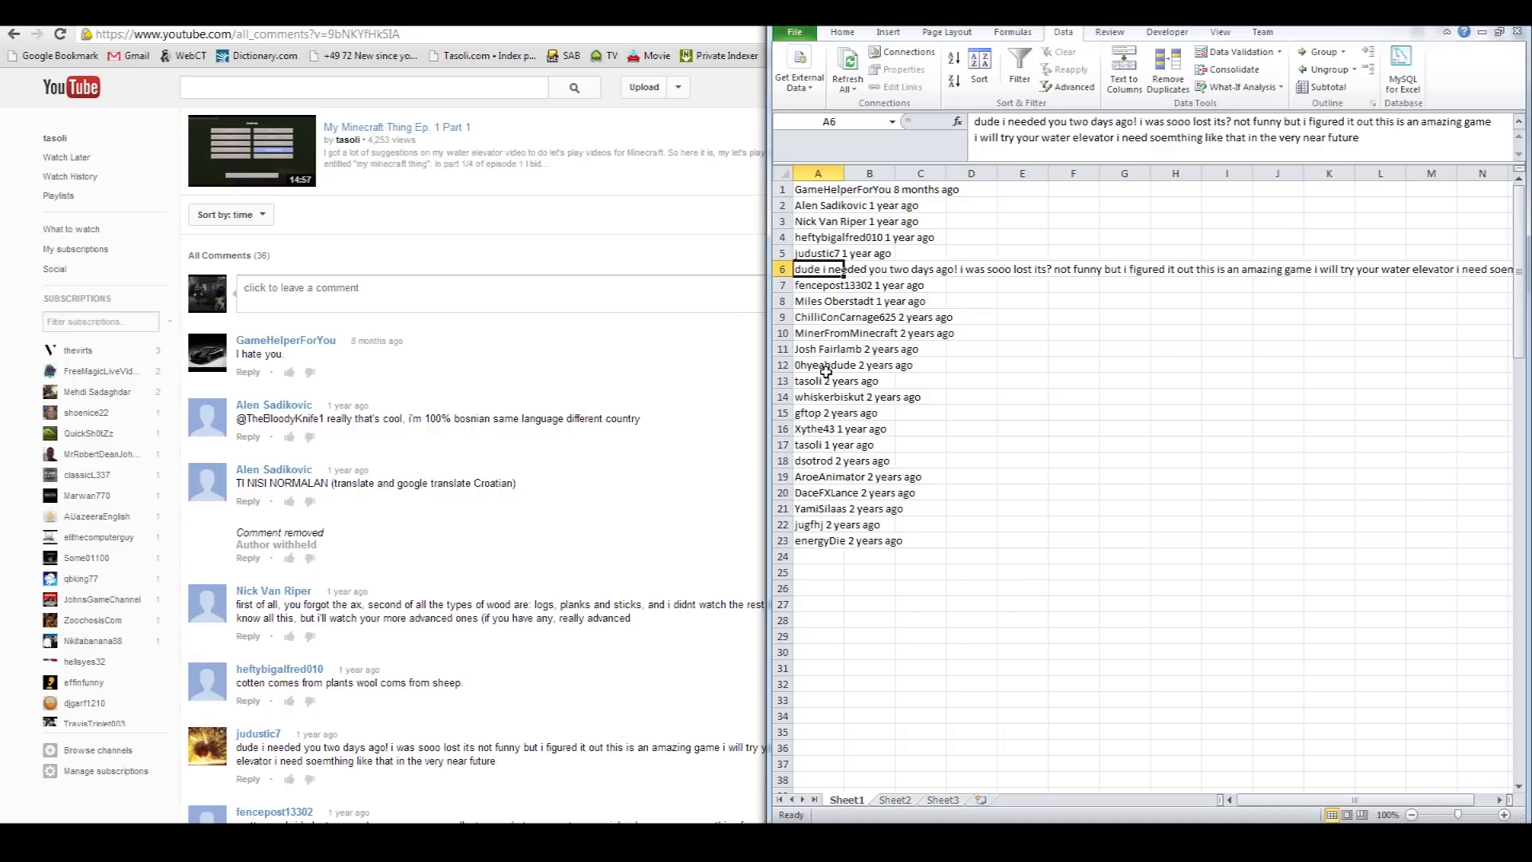
right_click(825, 264)
click(872, 381)
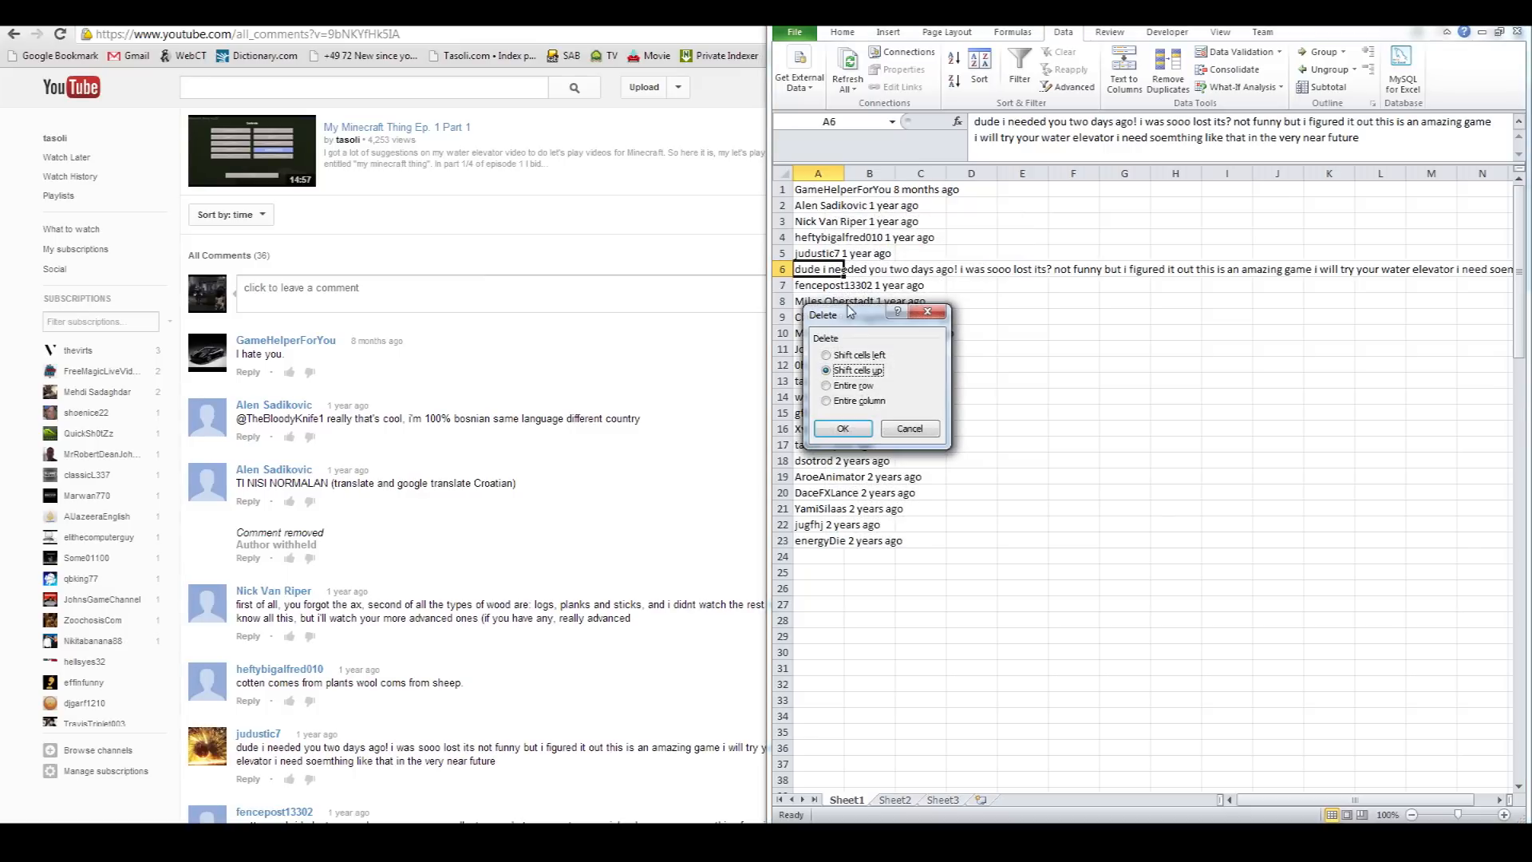
click(861, 429)
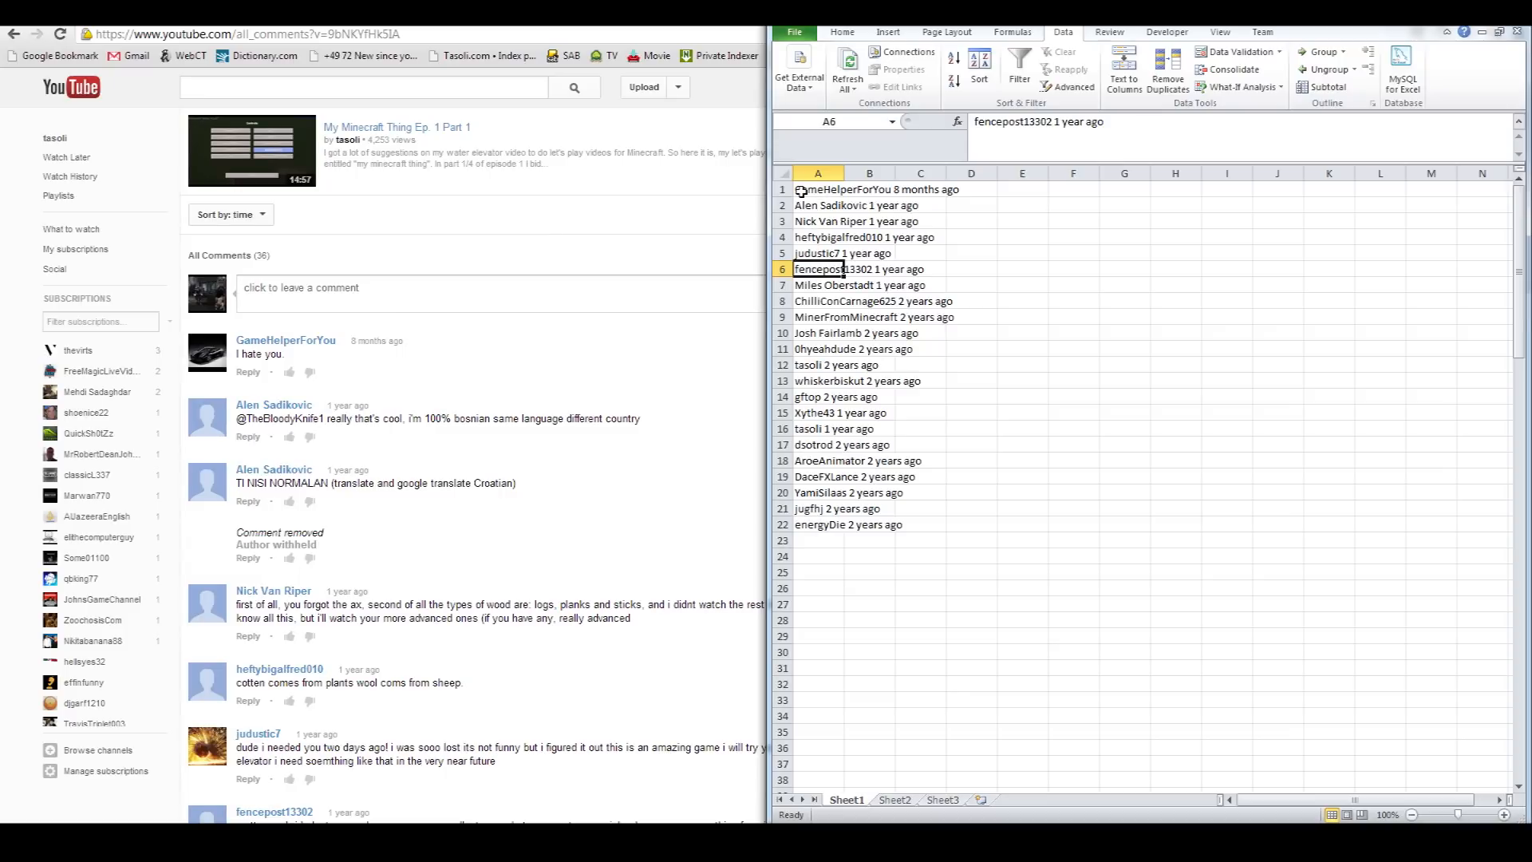
Compare the commenter entries in cells A12 and A16
click(806, 366)
click(820, 428)
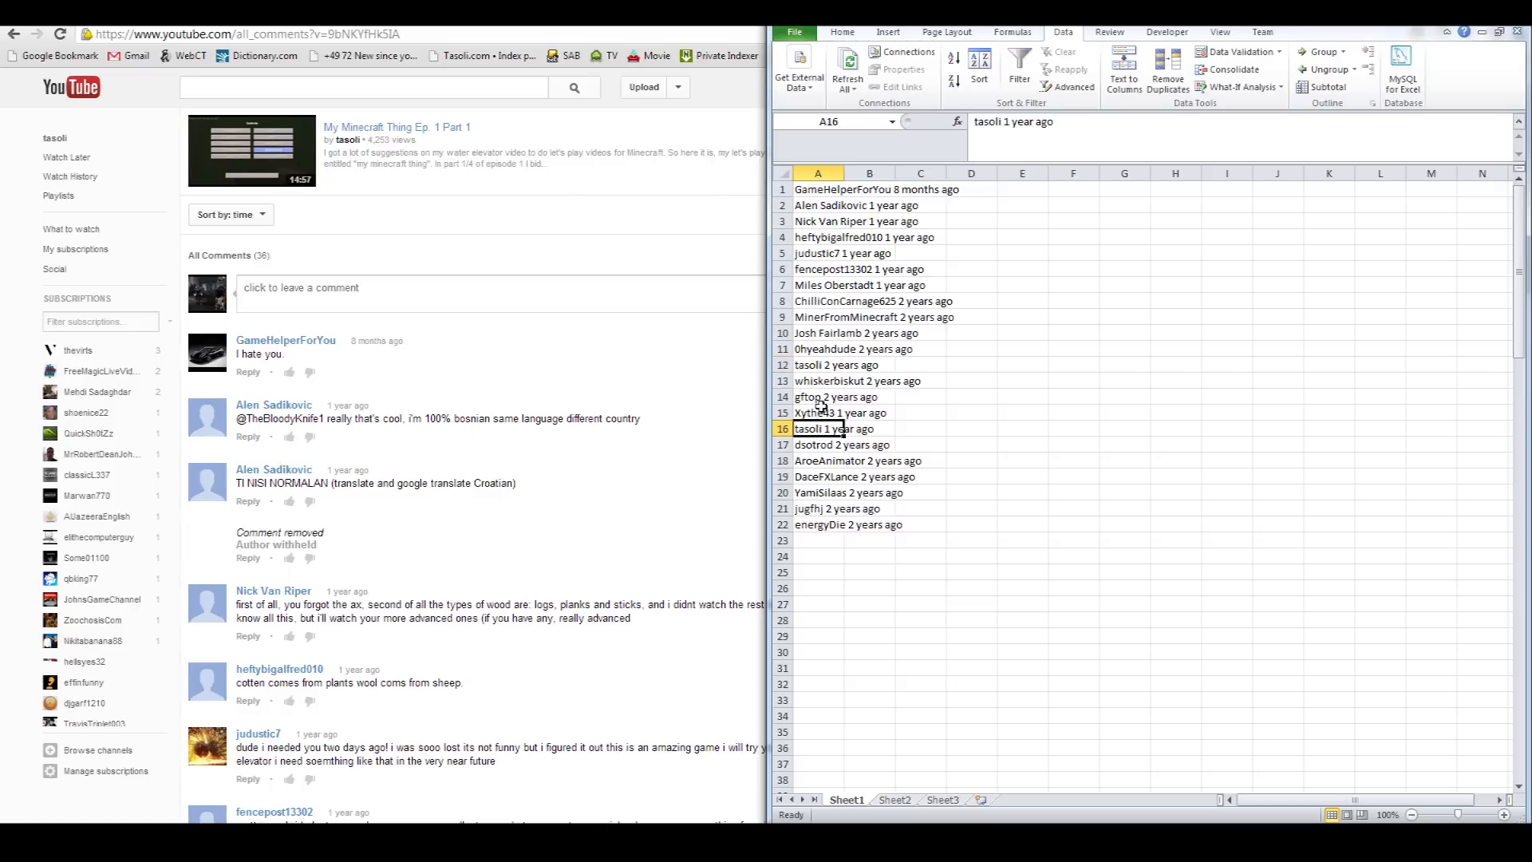
Recheck the repeated commenter in rows 12 and 16 of column A for differences between the two entries
click(826, 363)
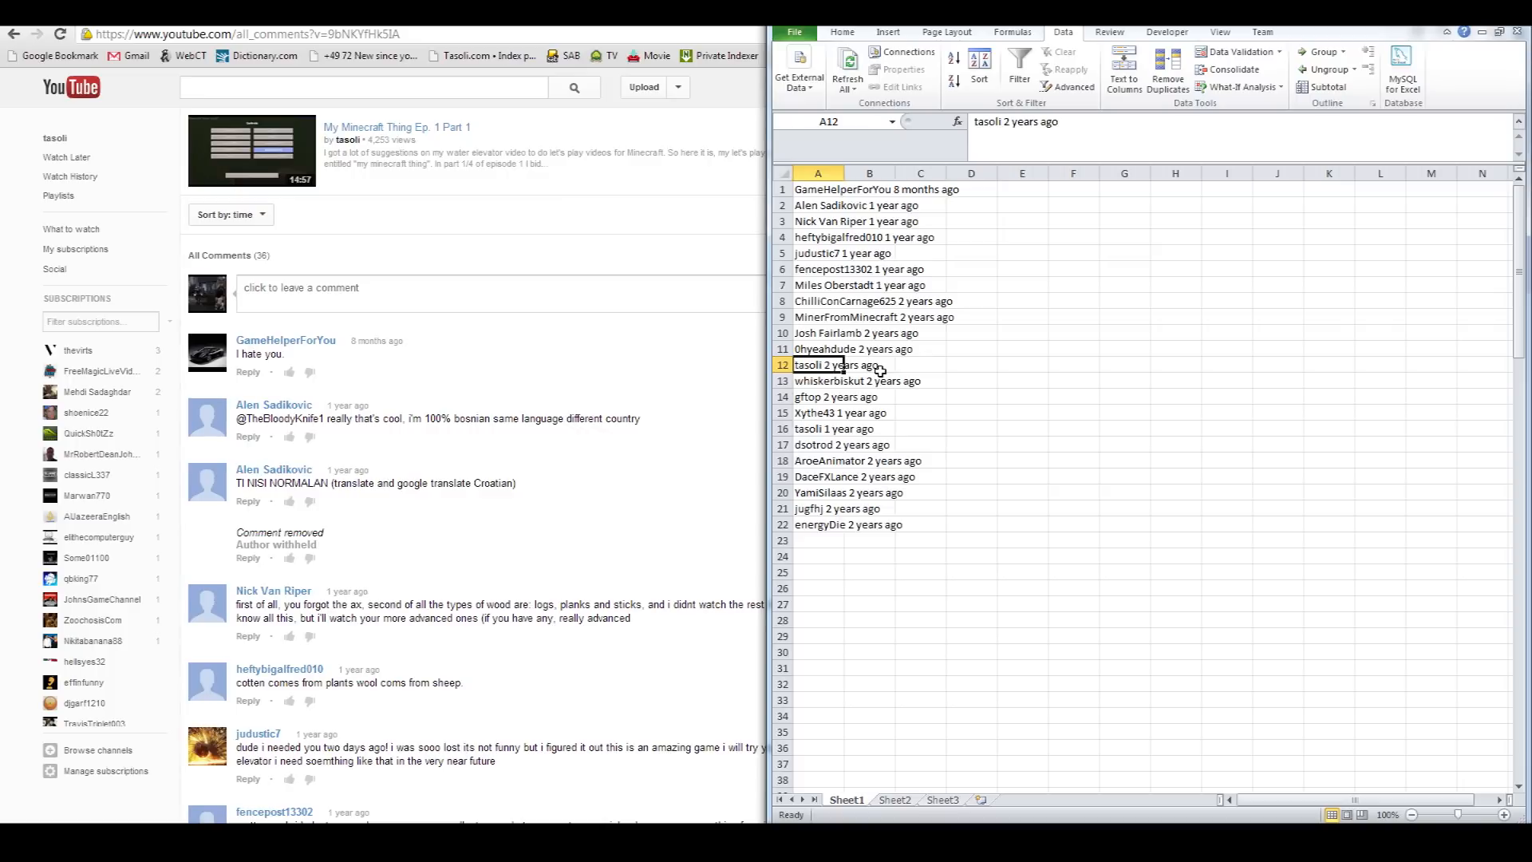
click(822, 431)
click(819, 365)
click(813, 423)
click(826, 368)
click(823, 170)
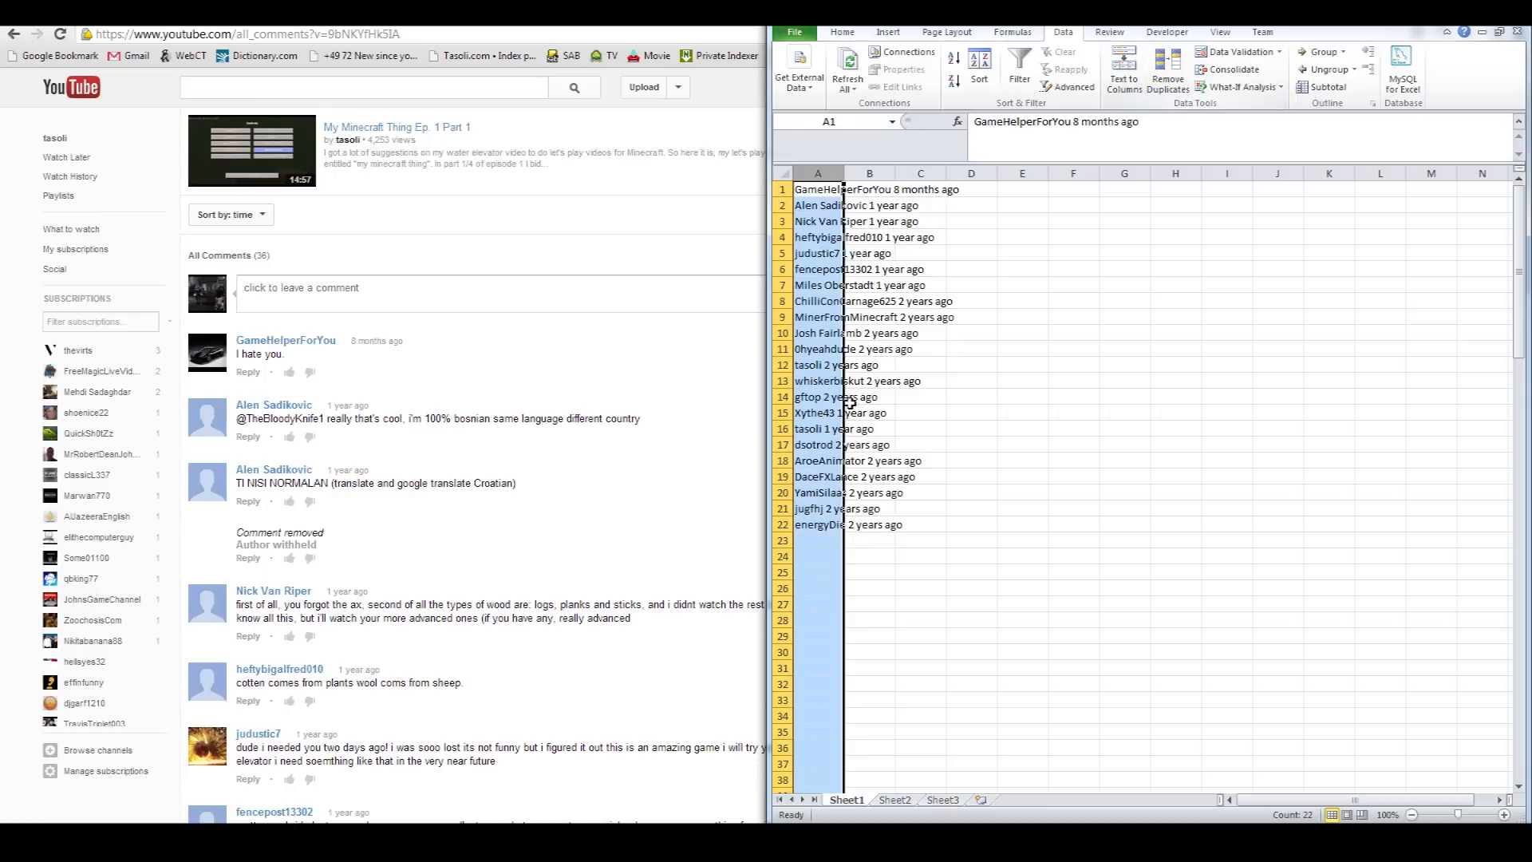
click(814, 433)
click(822, 364)
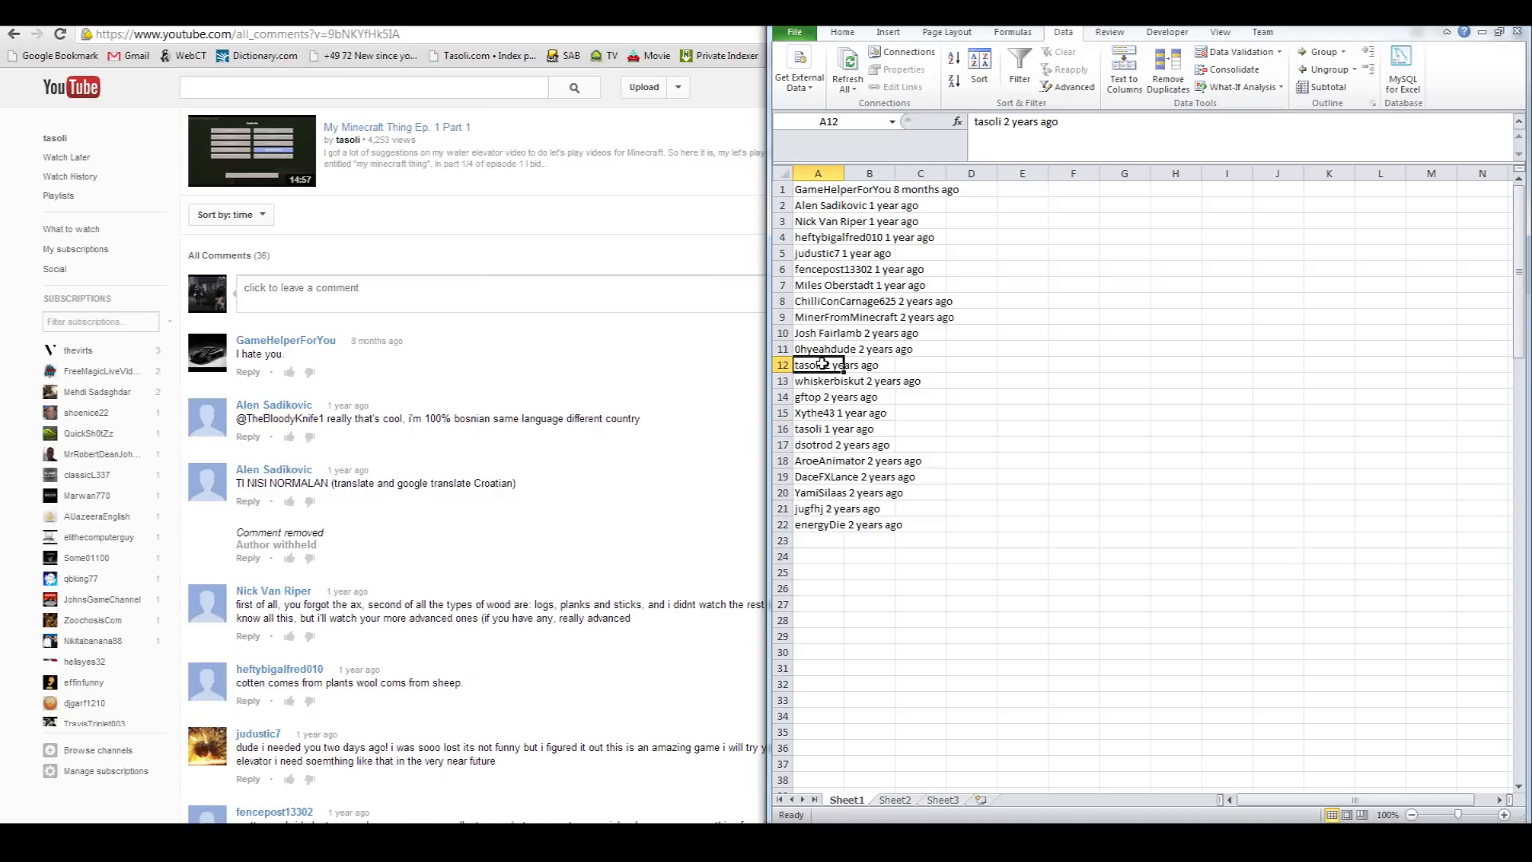
click(821, 172)
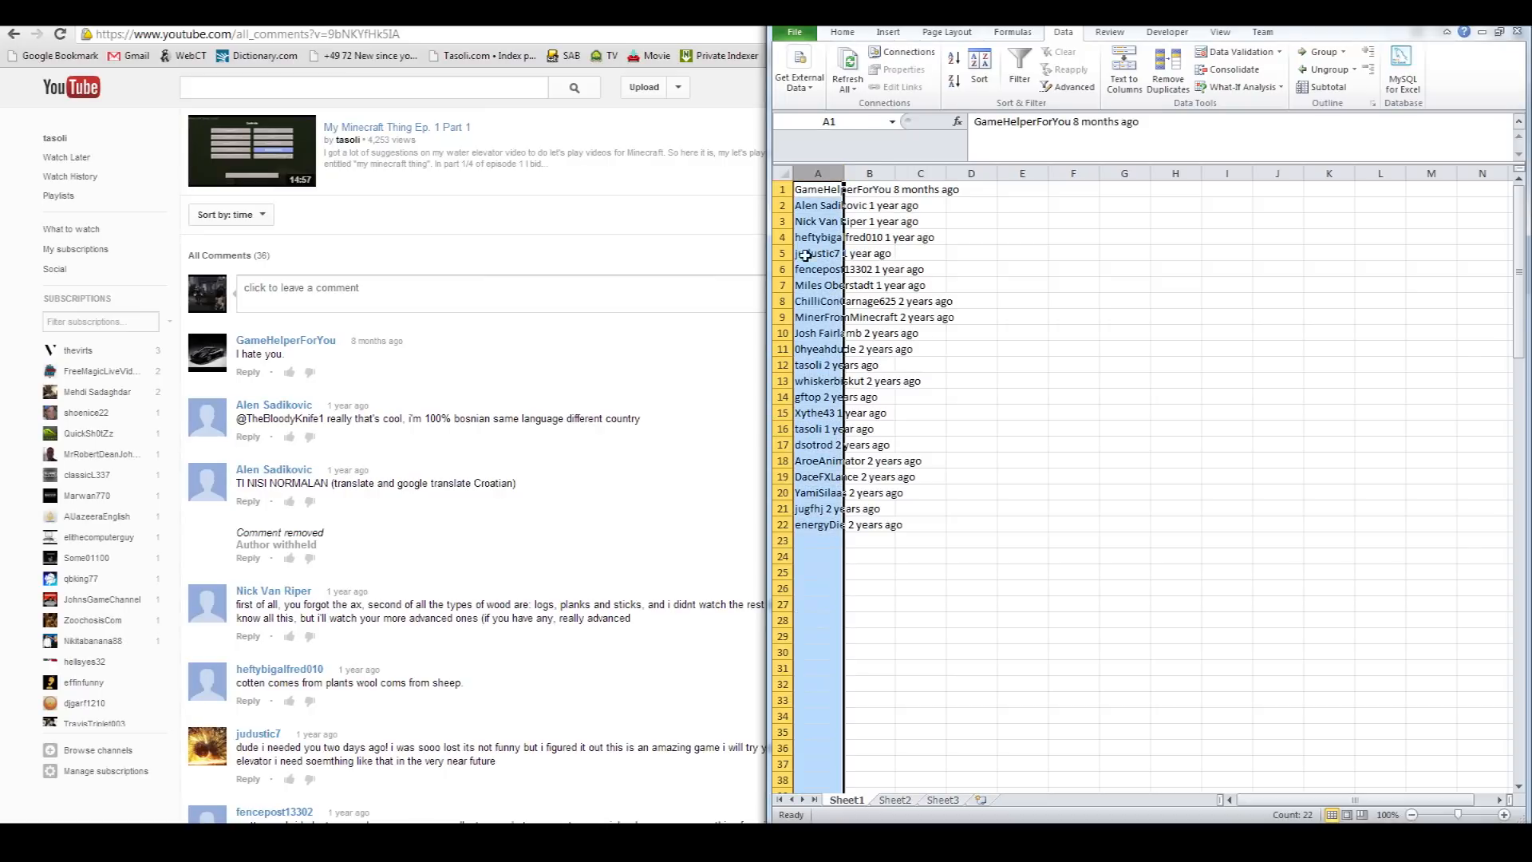
Copy the LEFT formula from the Notepad++ notes, check its source forum thread in Chrome, and return to Excel
key(alt+Tab)
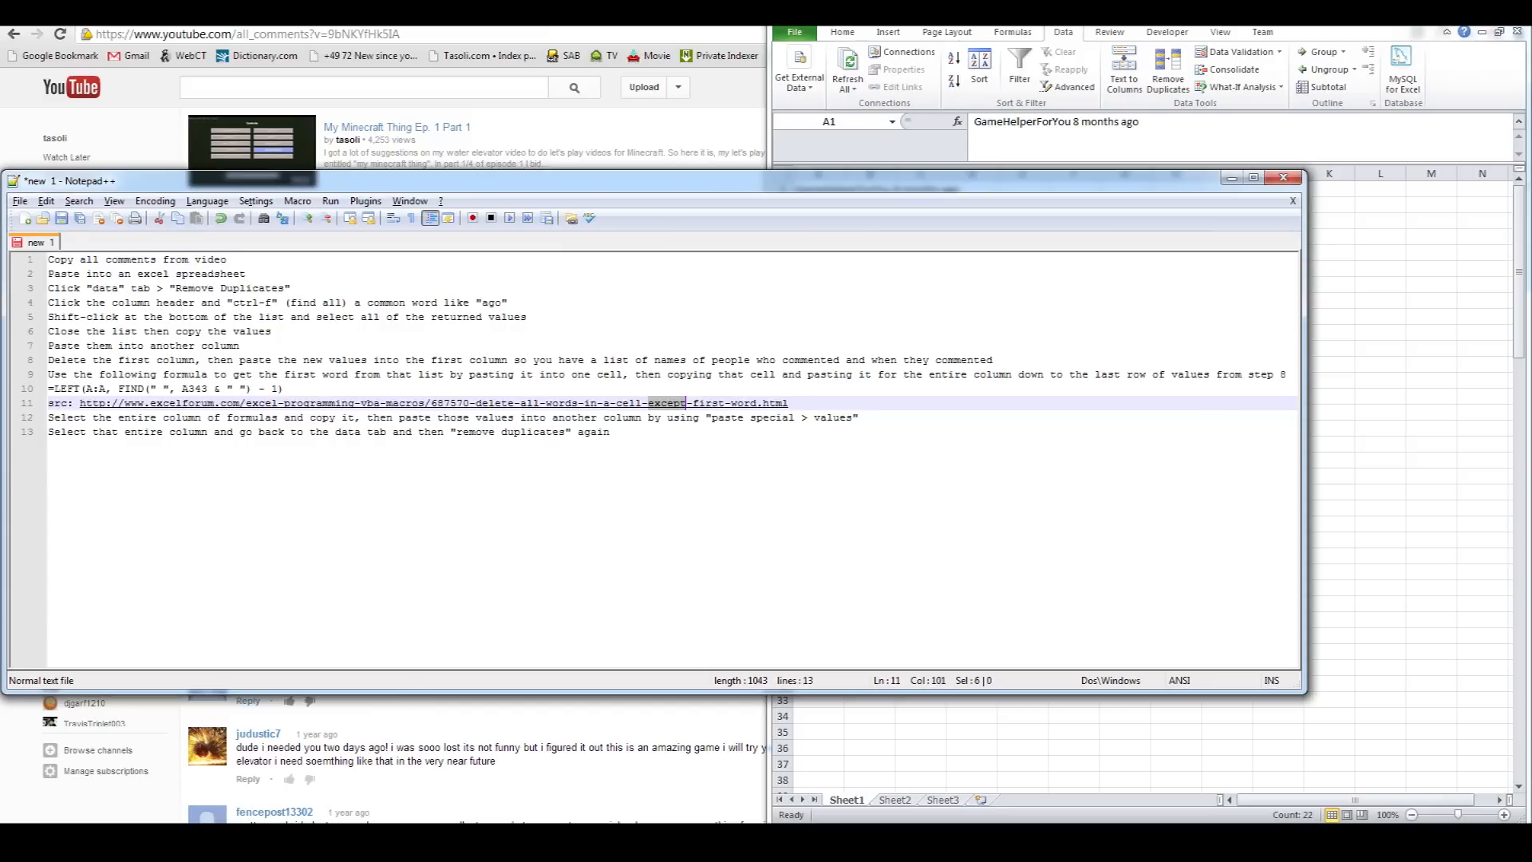
click(284, 389)
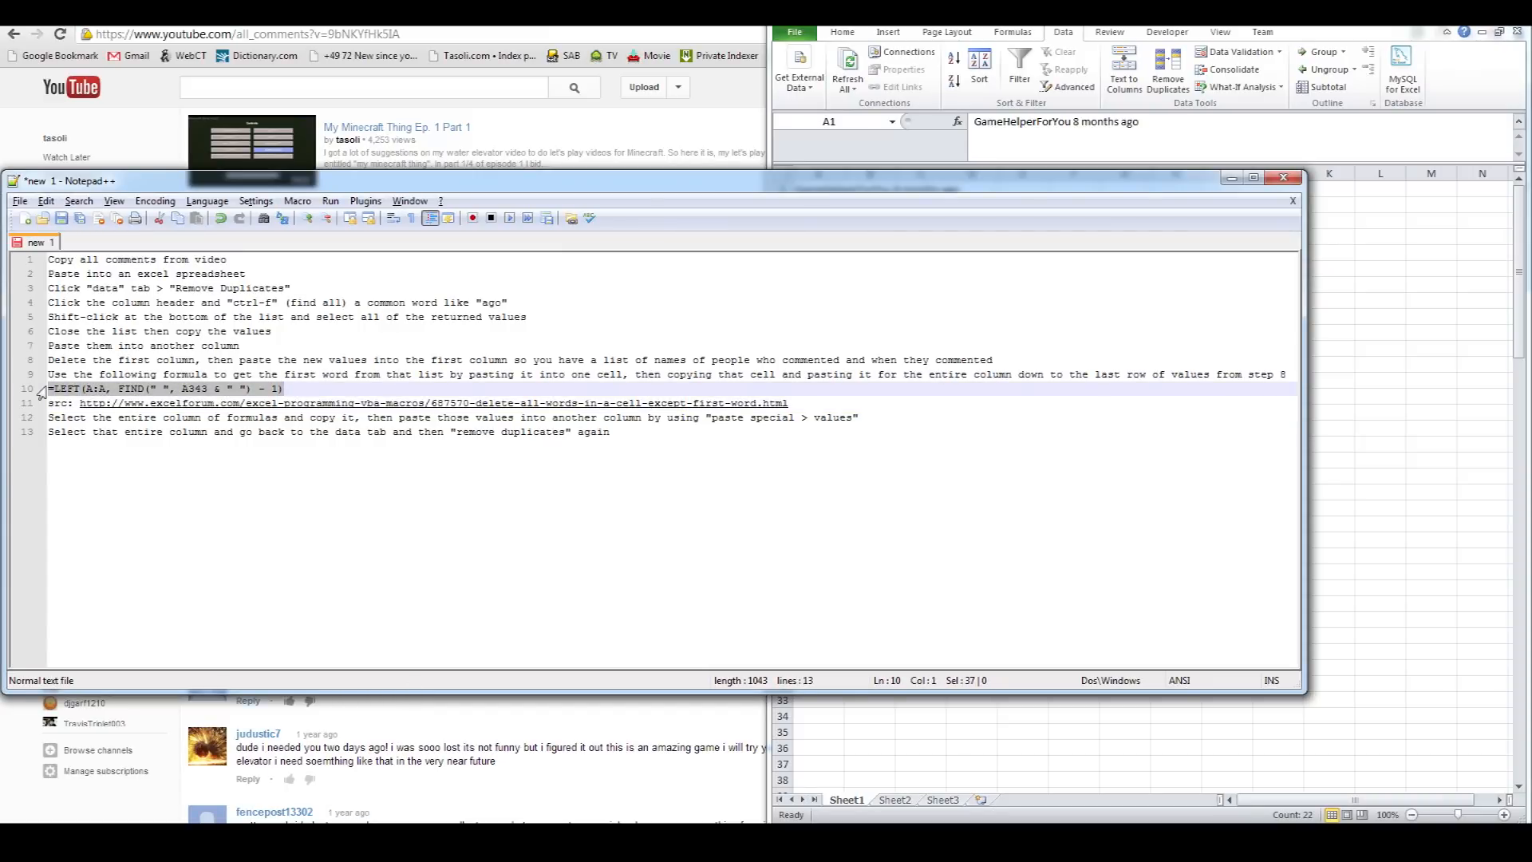
click(739, 16)
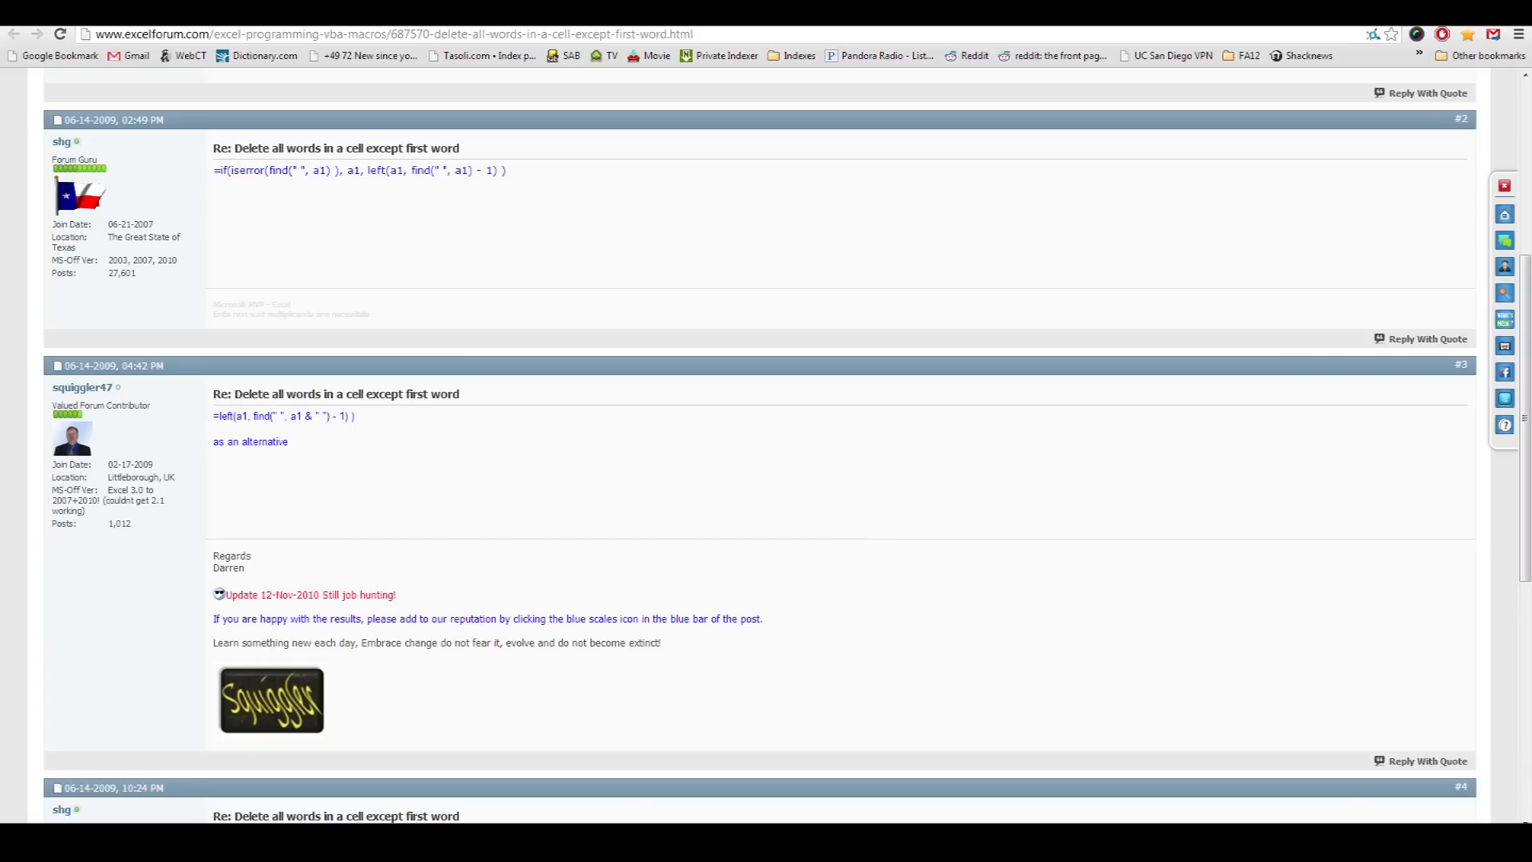
key(ctrl+Tab)
key(alt+Tab)
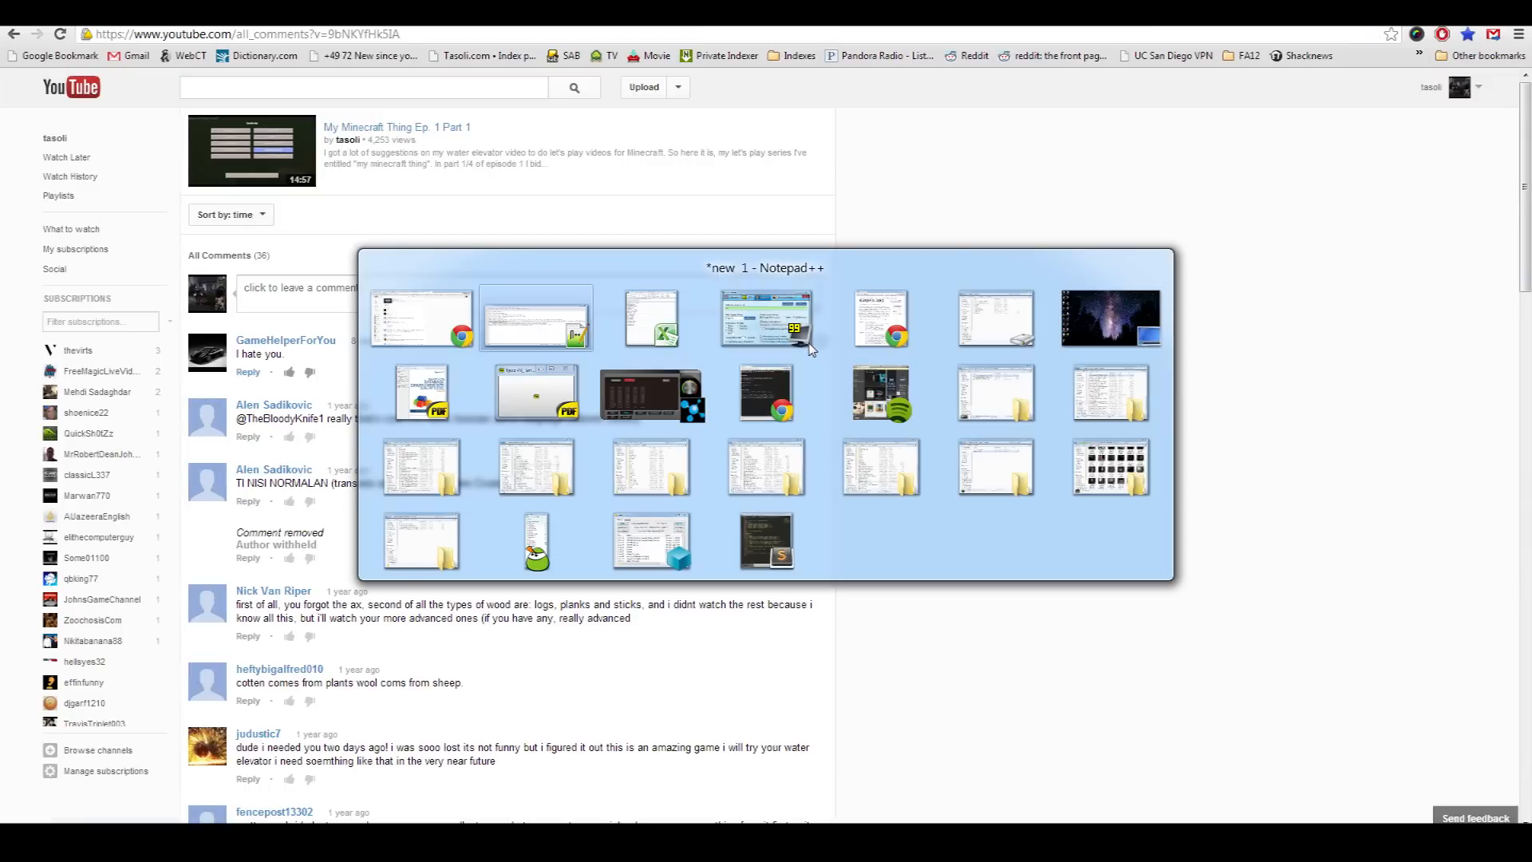
key(alt+Tab)
Enter =LEFT(A:A, FIND(" ",A:A & " ") - 1) in cell E1, replacing the copied formula's A343 reference with column A
click(1022, 189)
text(=LEFT(A:A, FIND(" ", A343 & " ") - 1))
click(982, 122)
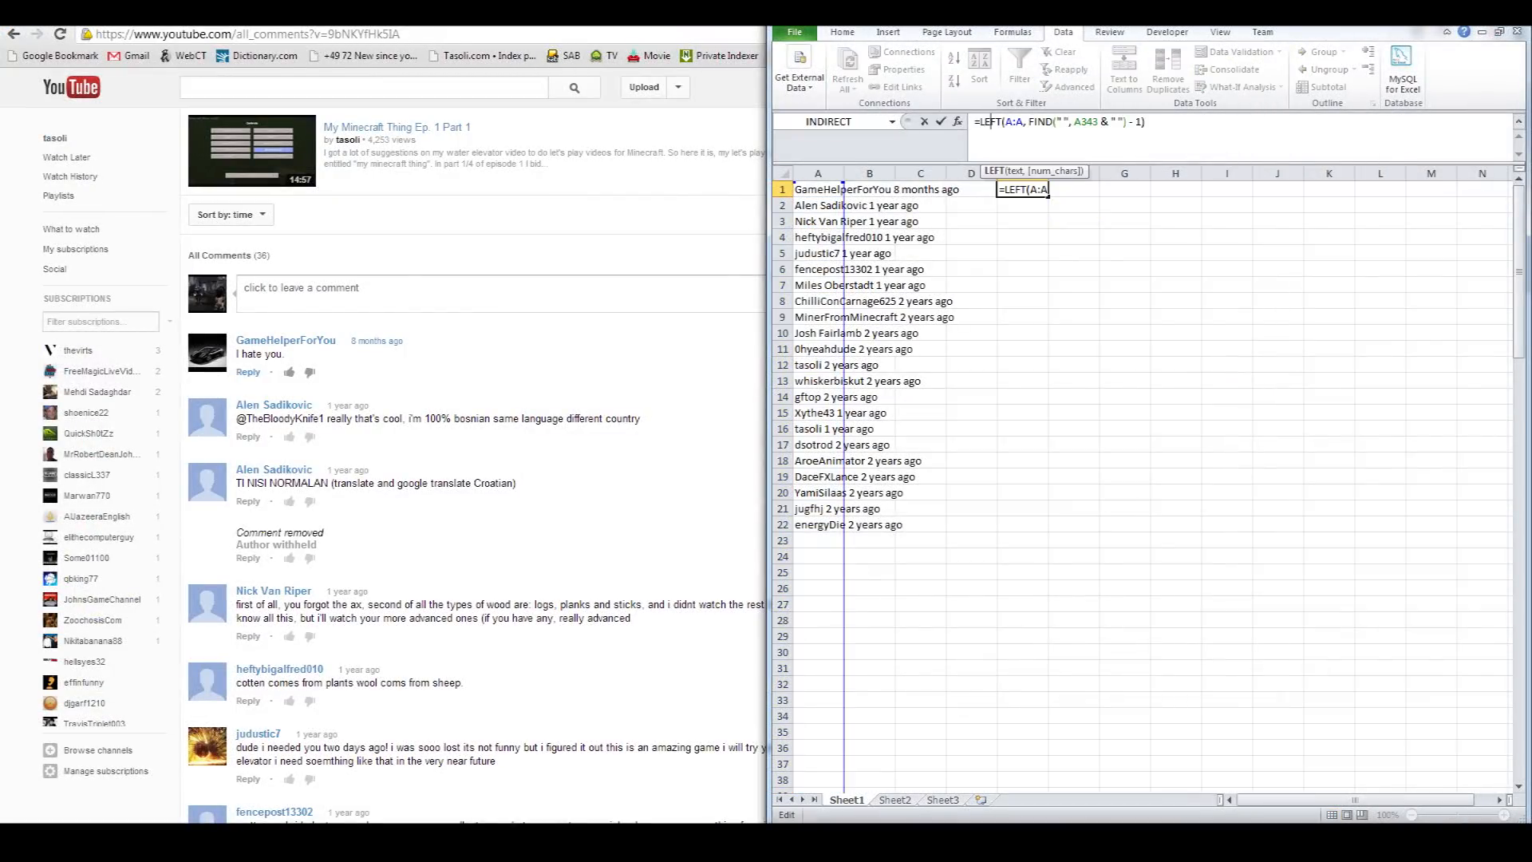
double_click(1085, 121)
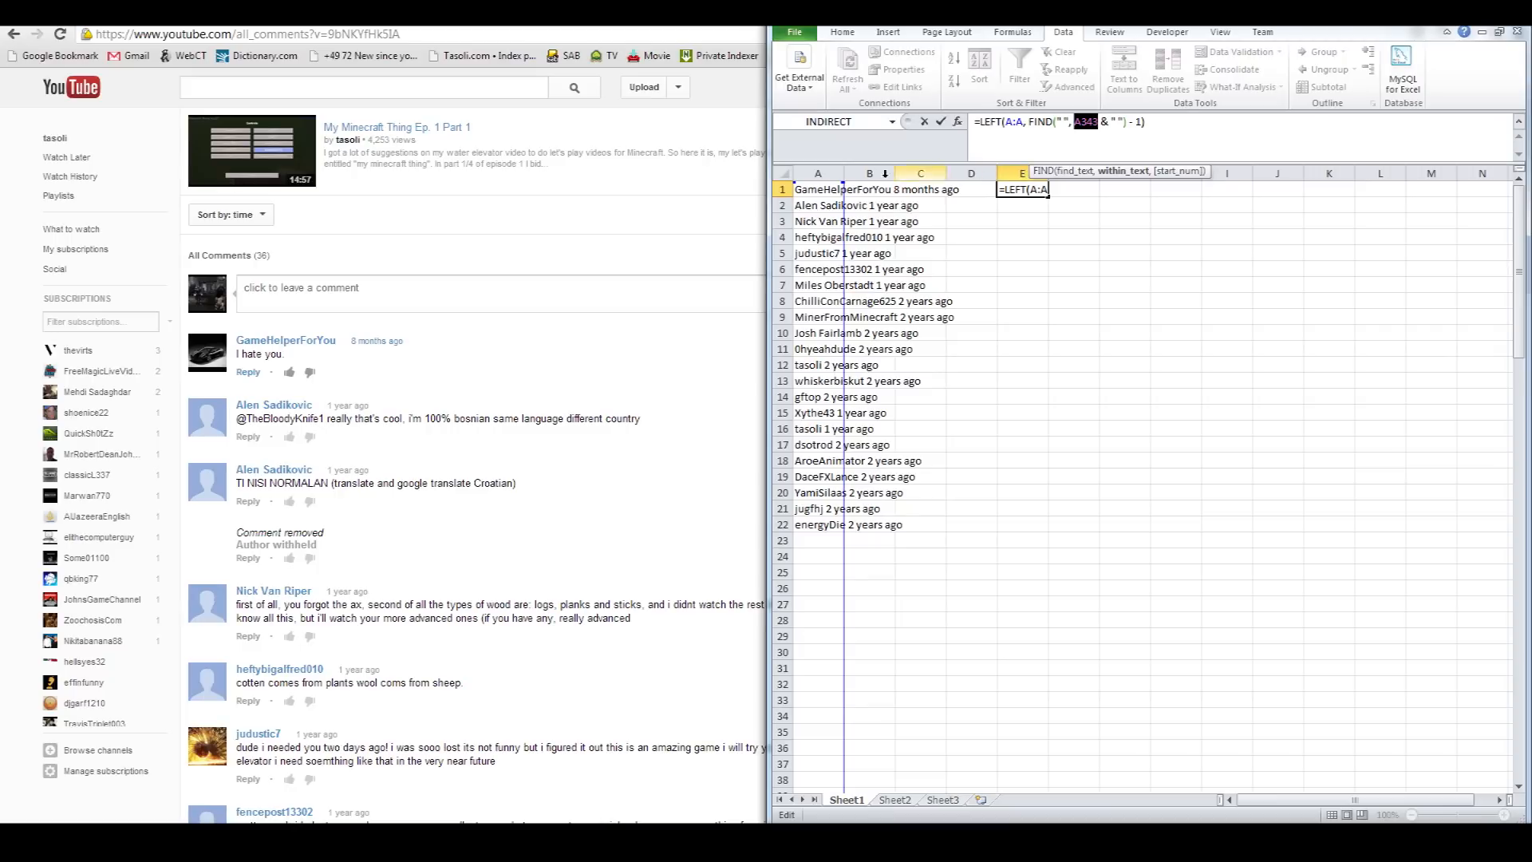
click(818, 173)
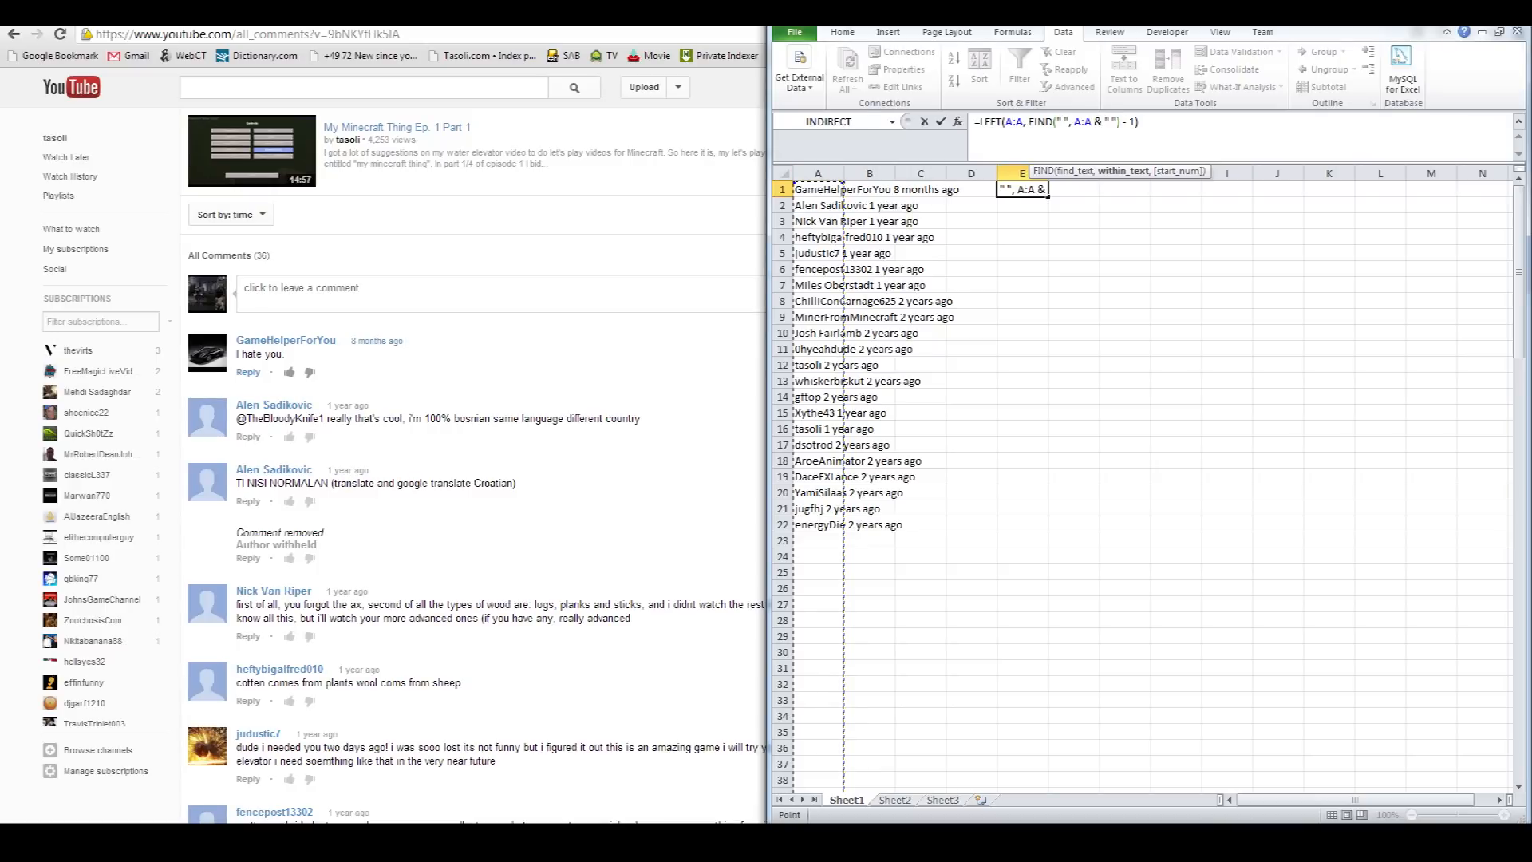
key(Return)
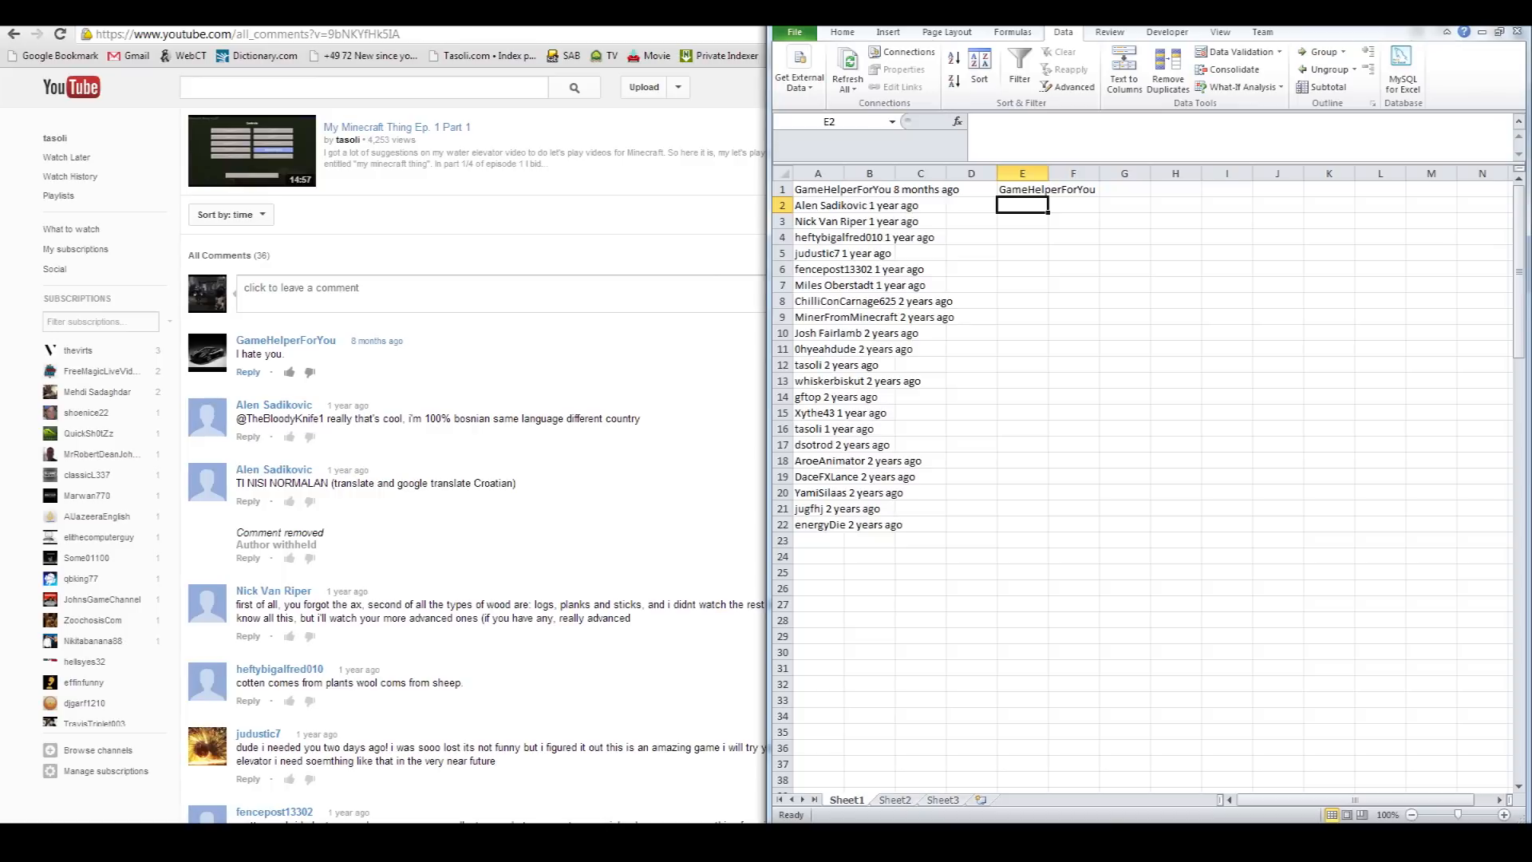
Copy the first-word formula from cell E1 into cells E2 to E22
click(1035, 189)
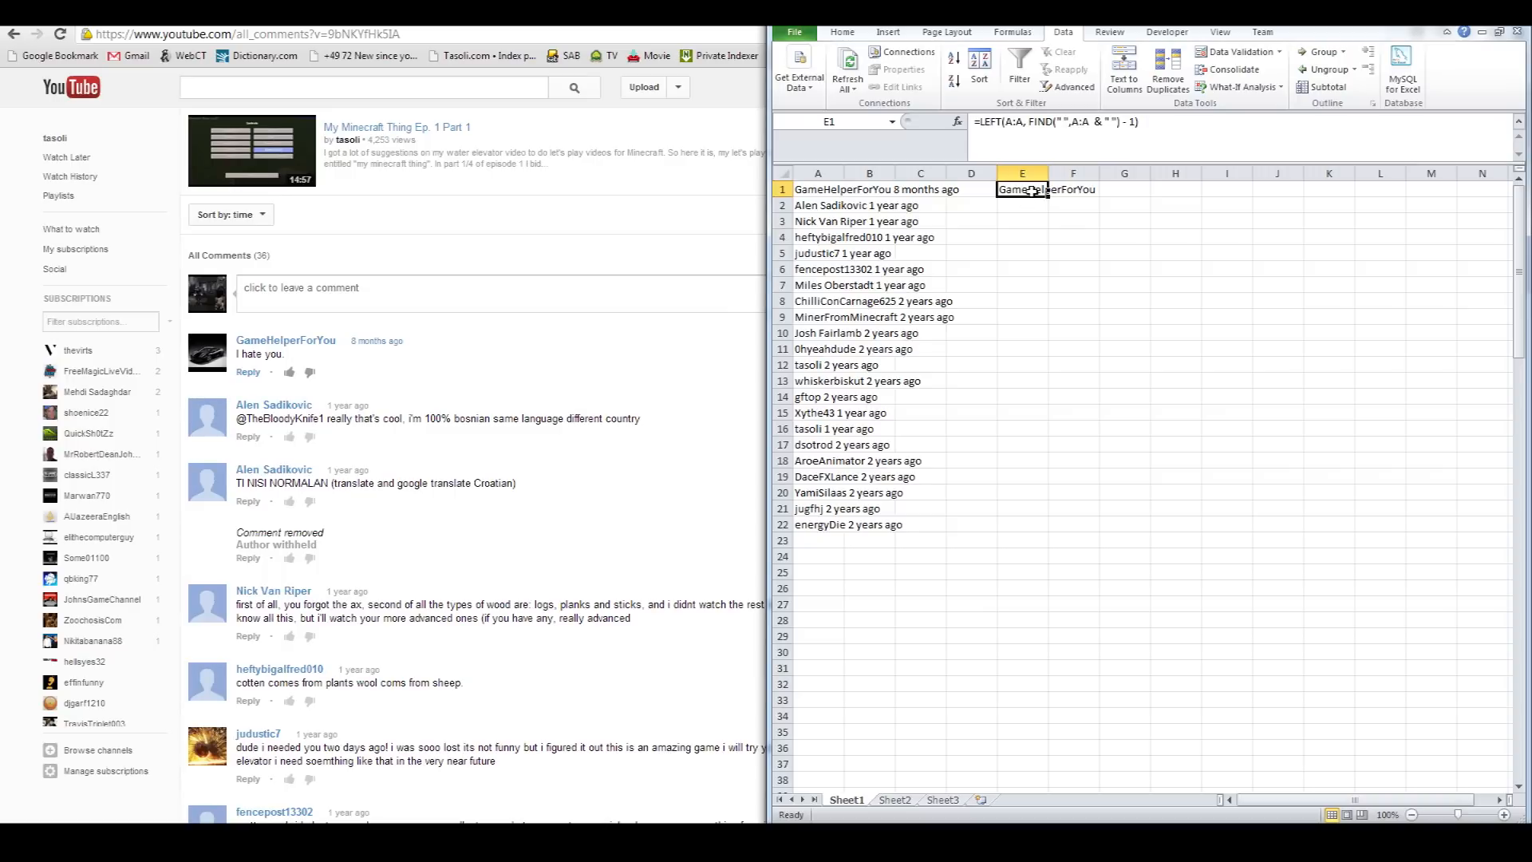
key(ctrl+c)
drag(1037, 205, 1036, 527)
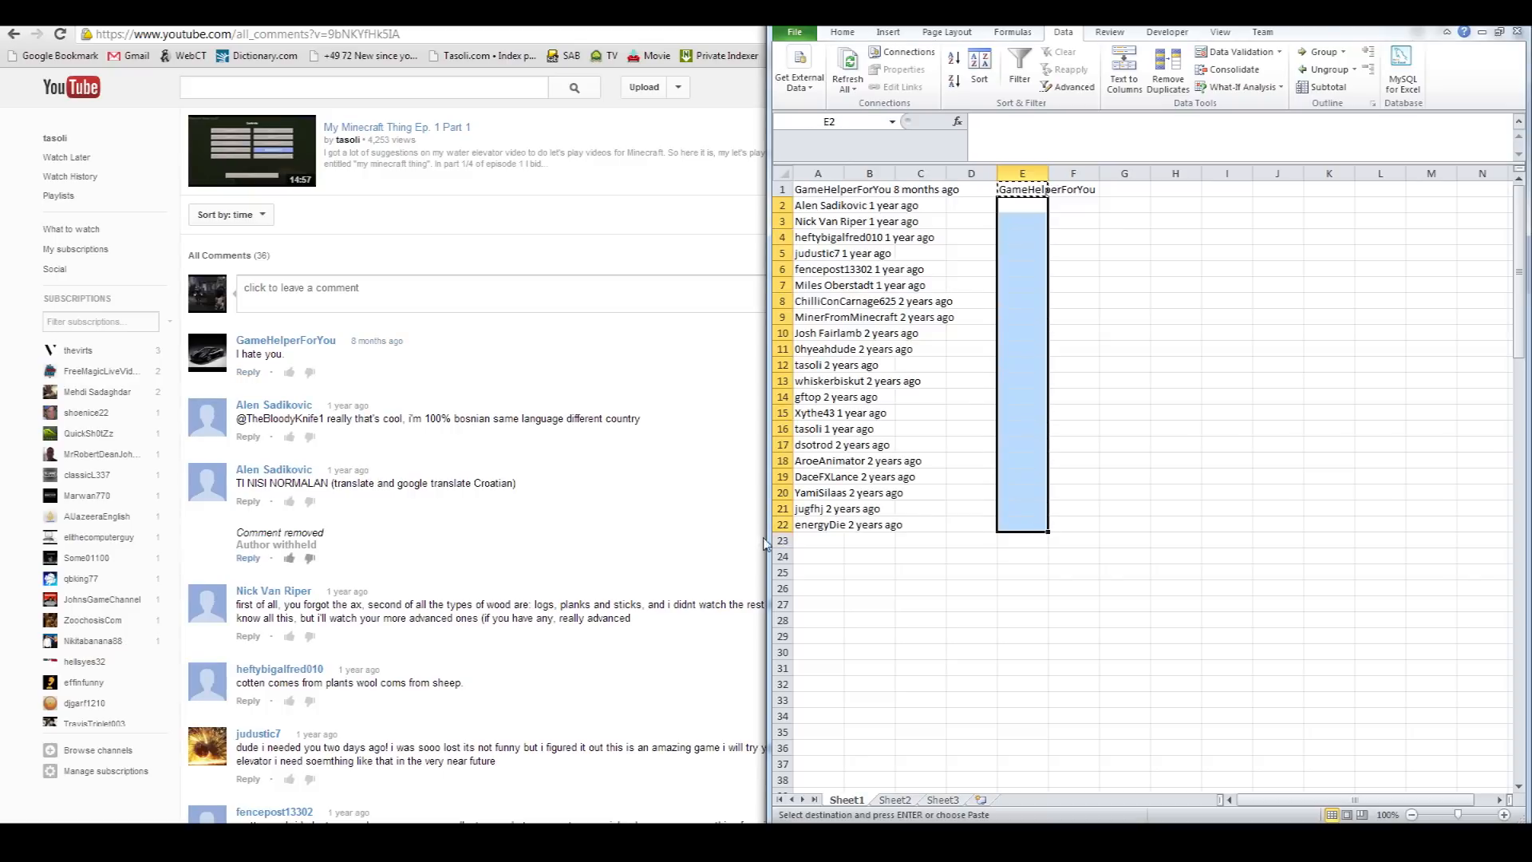
click(1059, 206)
drag(1032, 207, 1021, 527)
key(ctrl+v)
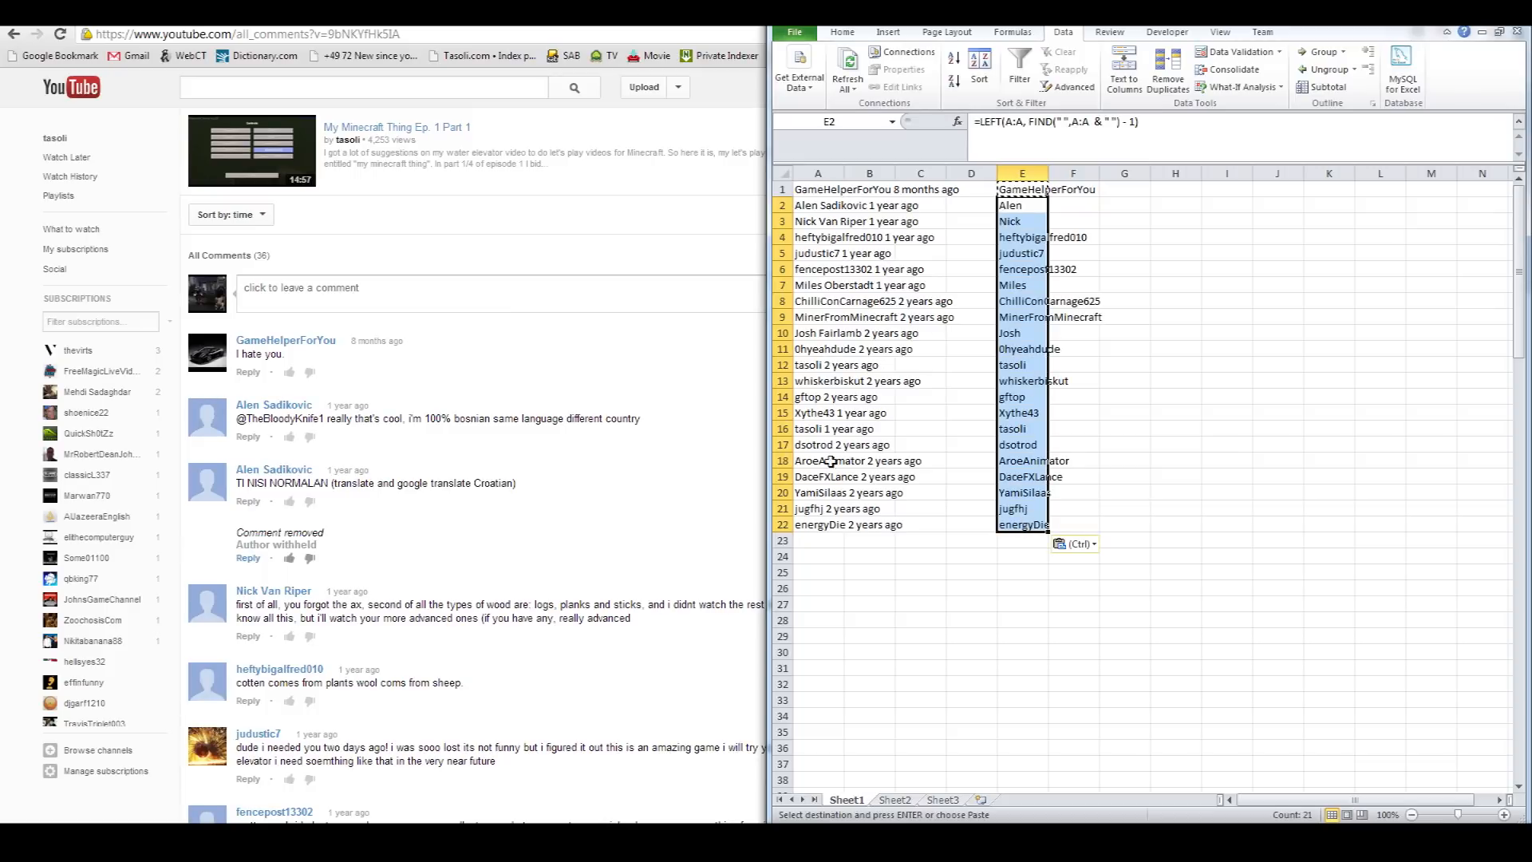
Compare the full entry in cell A7 with the extracted first word in E7
click(817, 165)
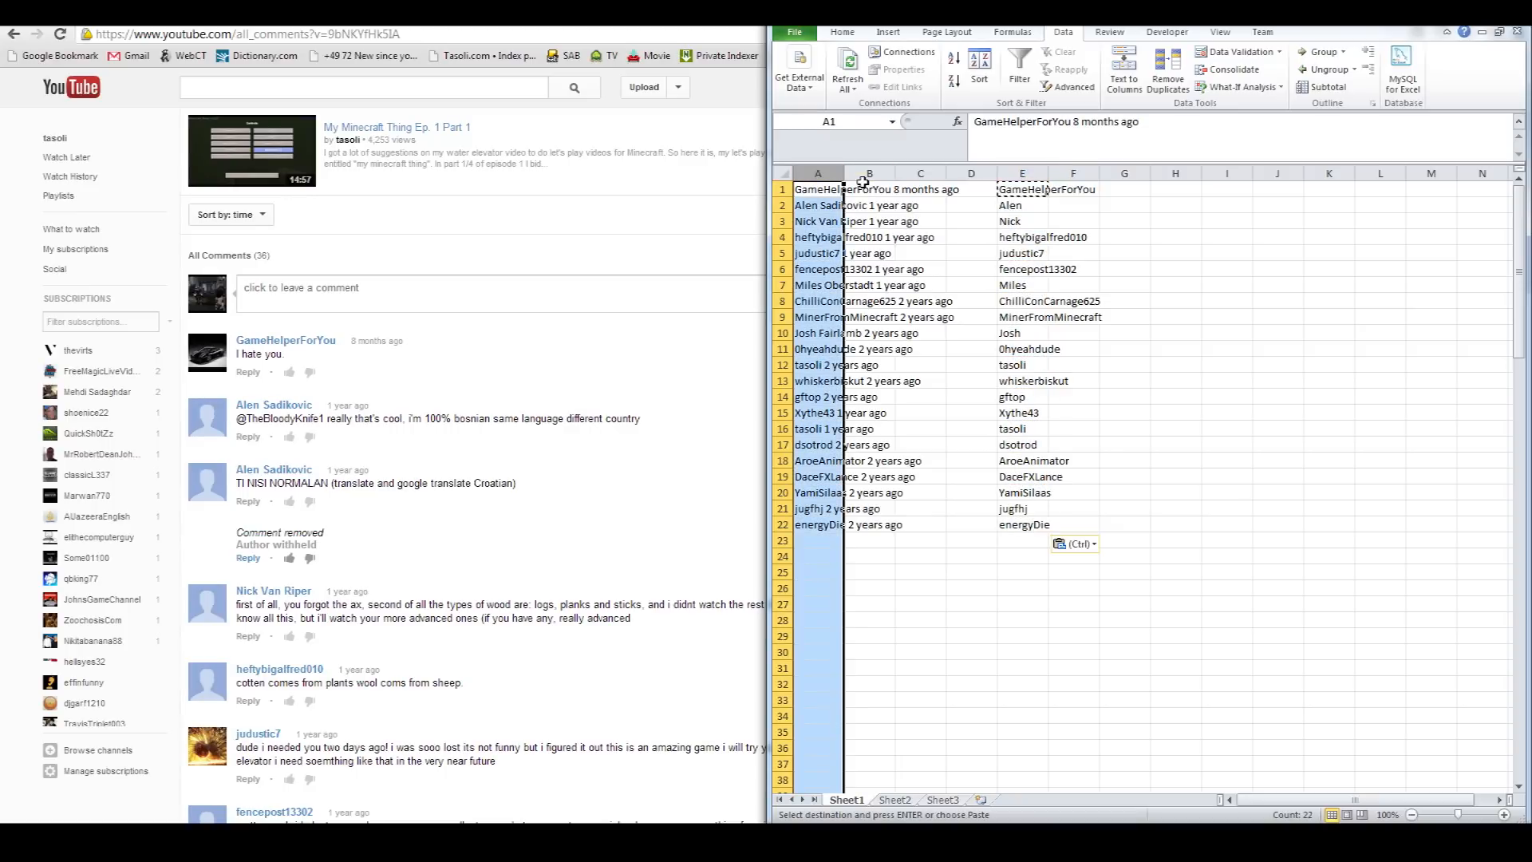
click(819, 287)
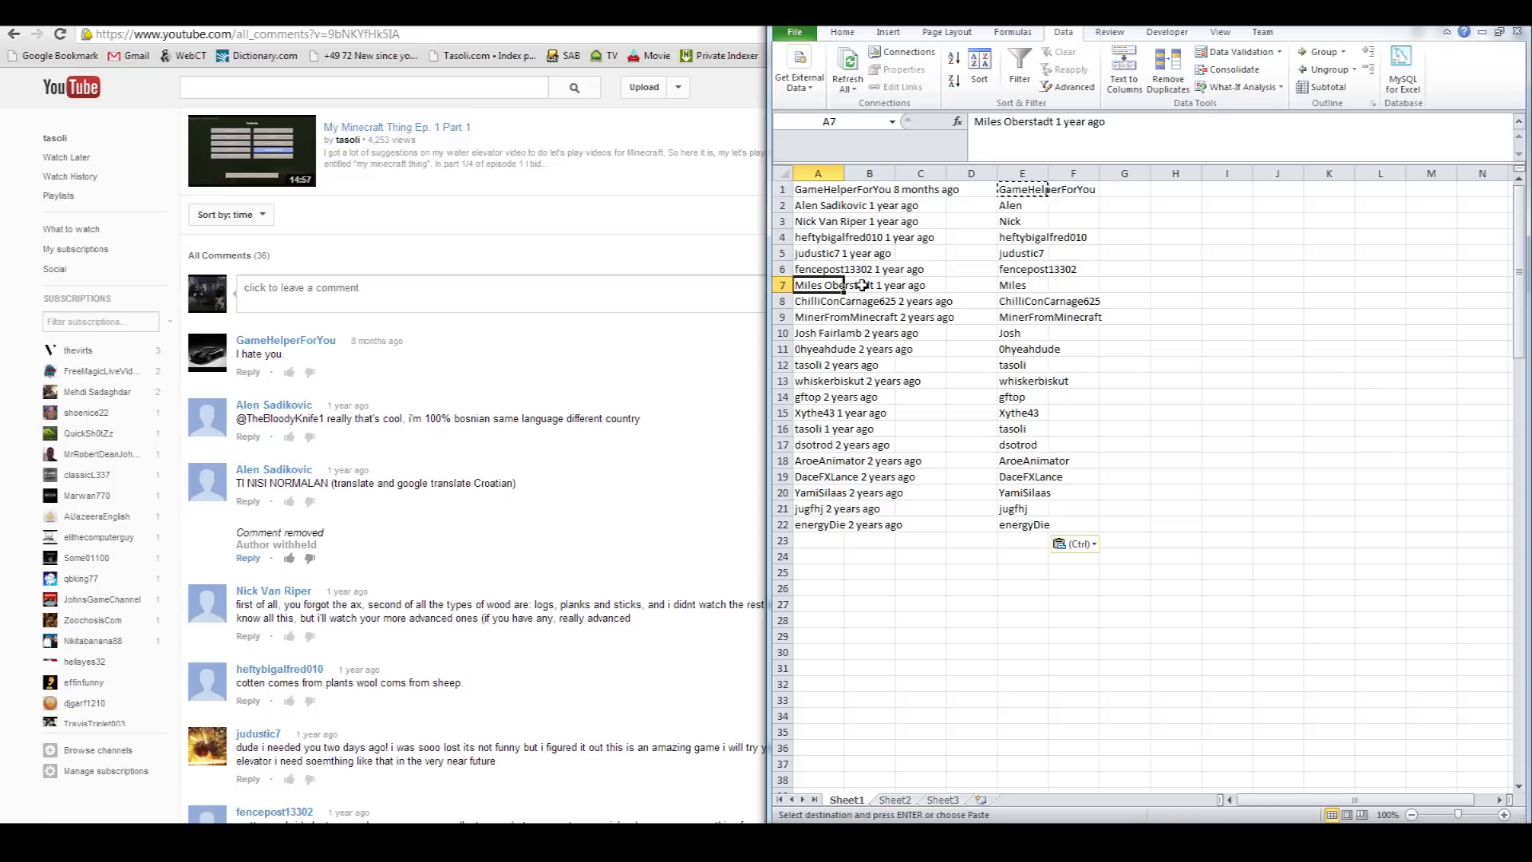
click(1020, 284)
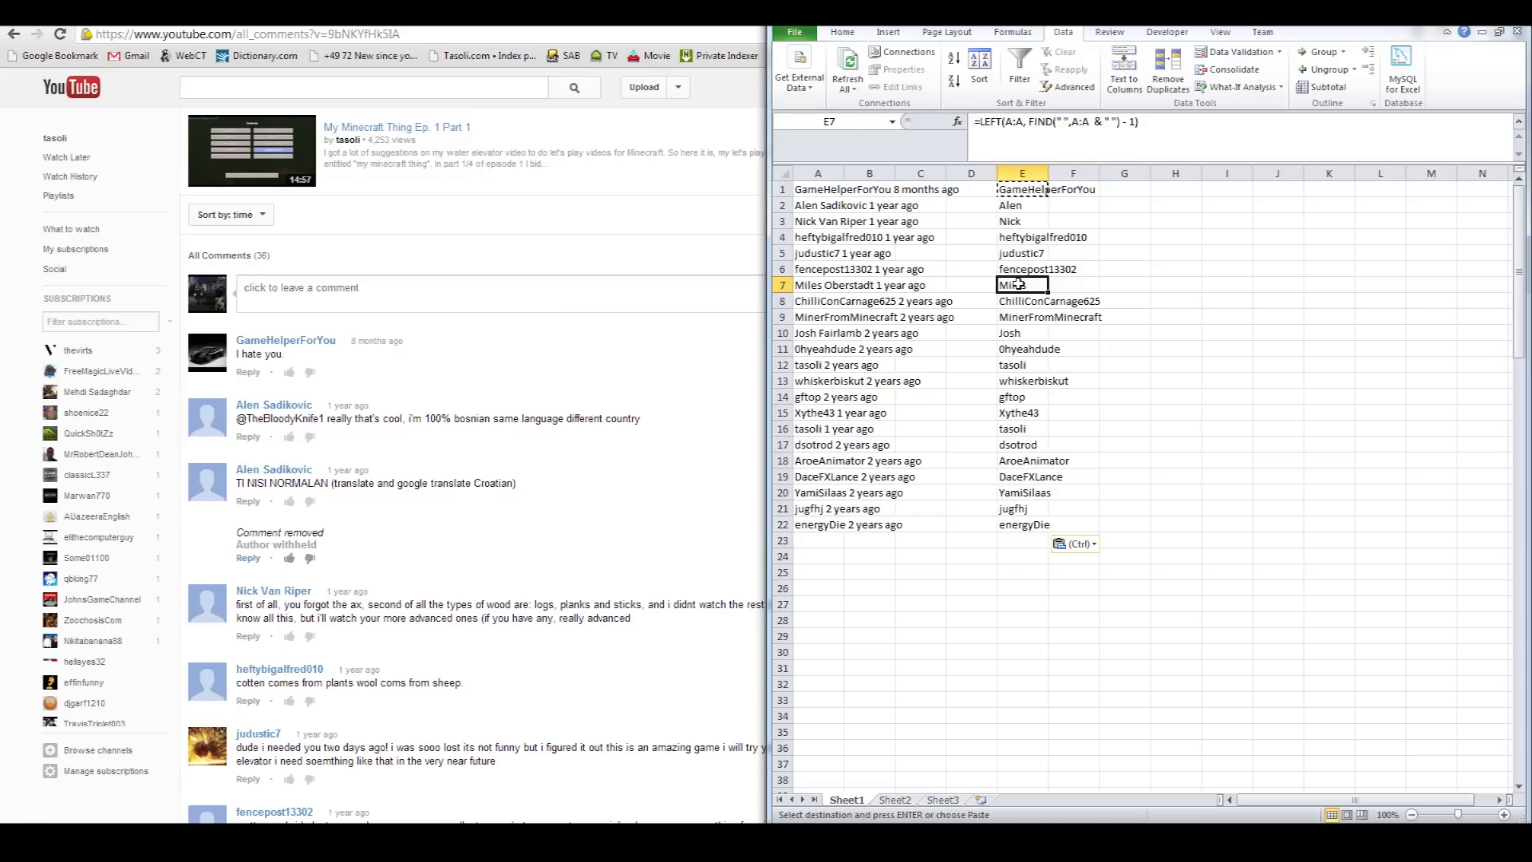
Copy column E and paste it over column A as values only
click(1026, 170)
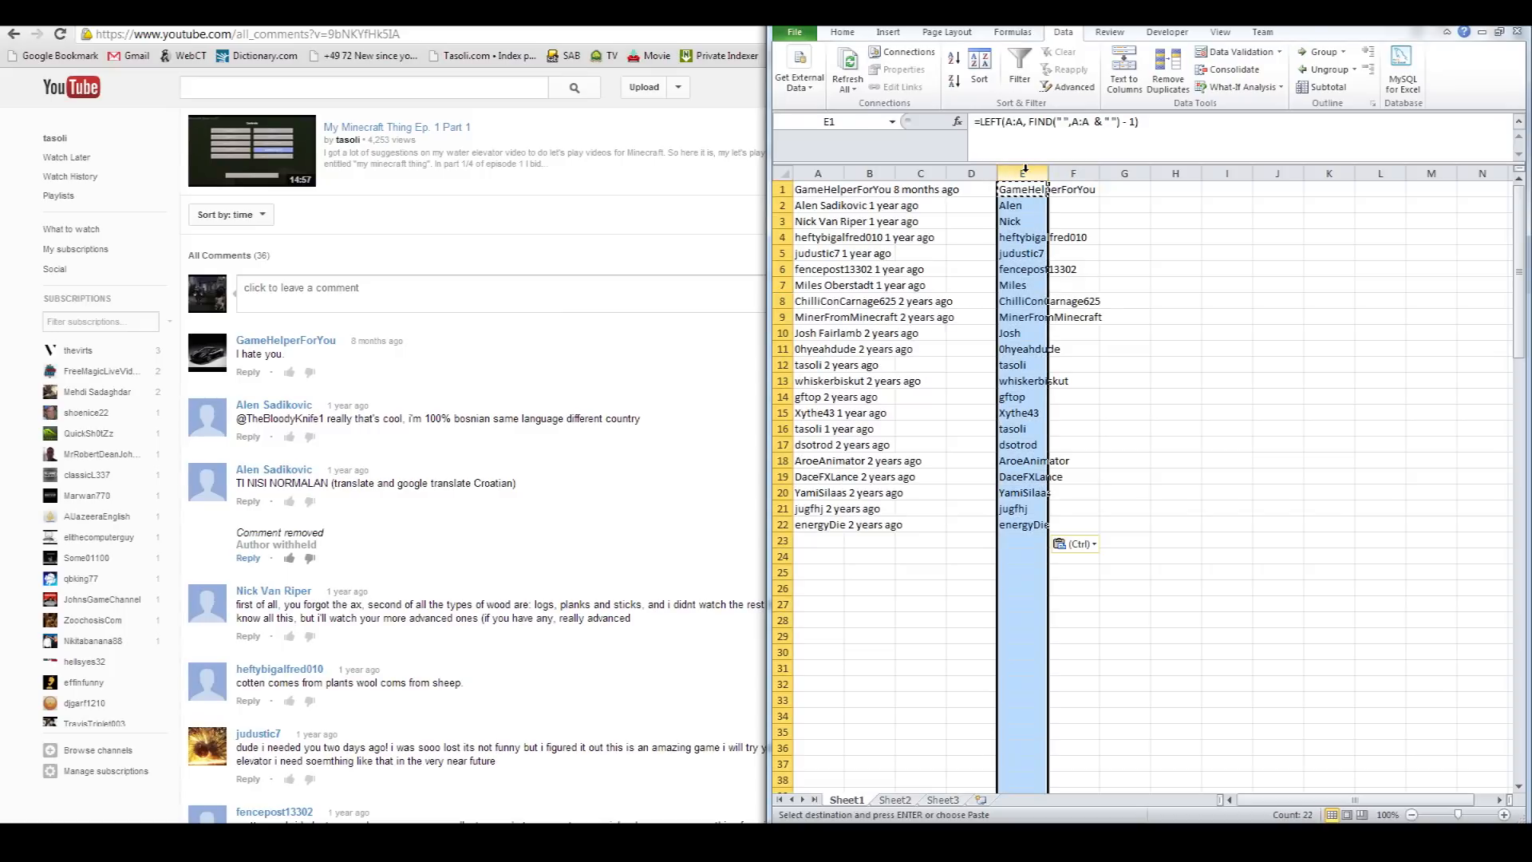
key(ctrl+c)
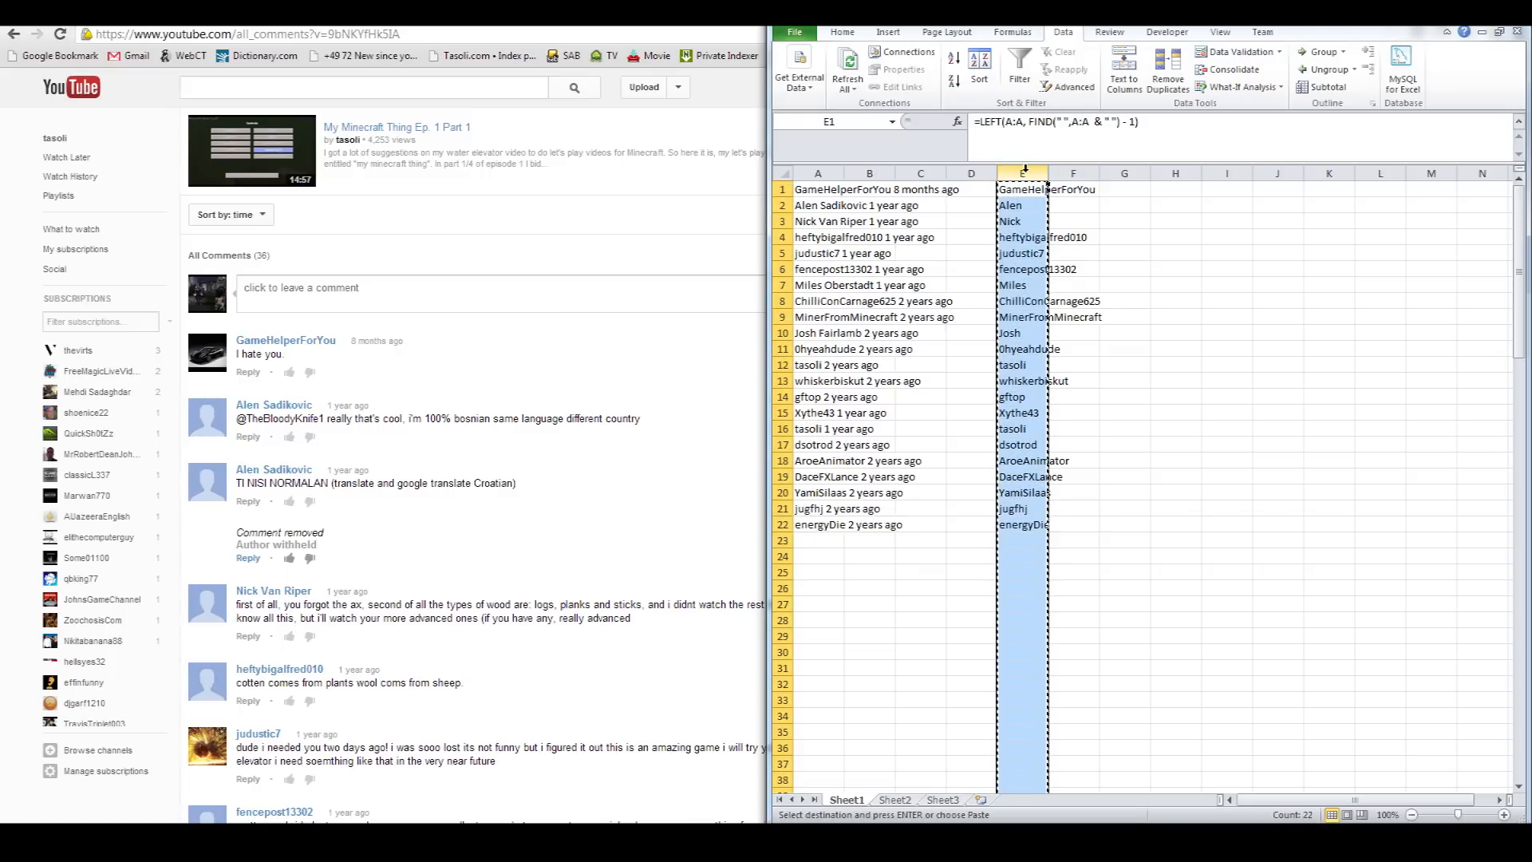
click(818, 174)
right_click(818, 173)
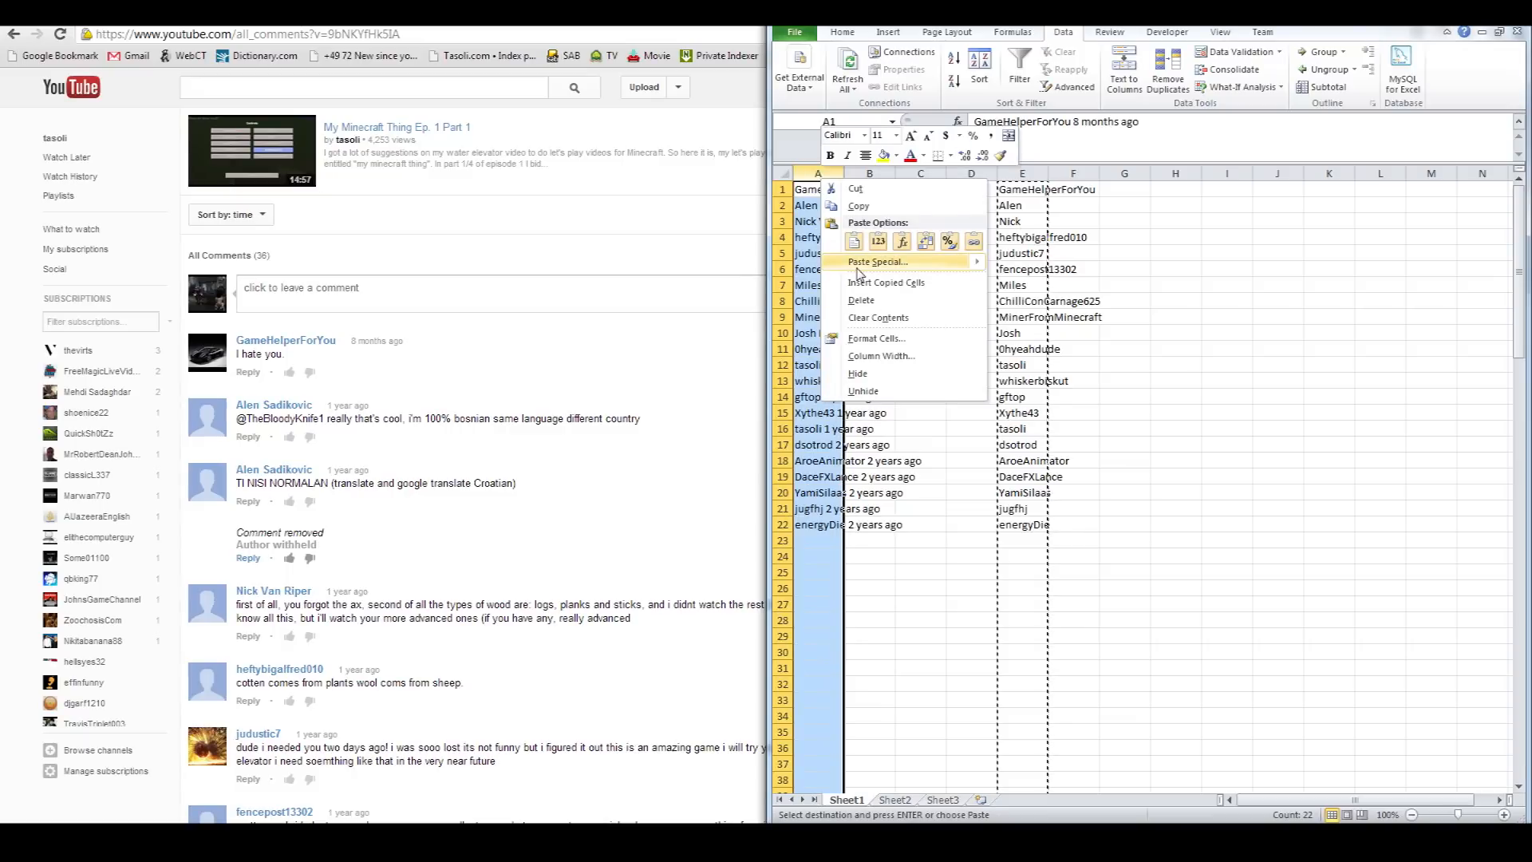
mouse_move(946, 267)
click(1002, 344)
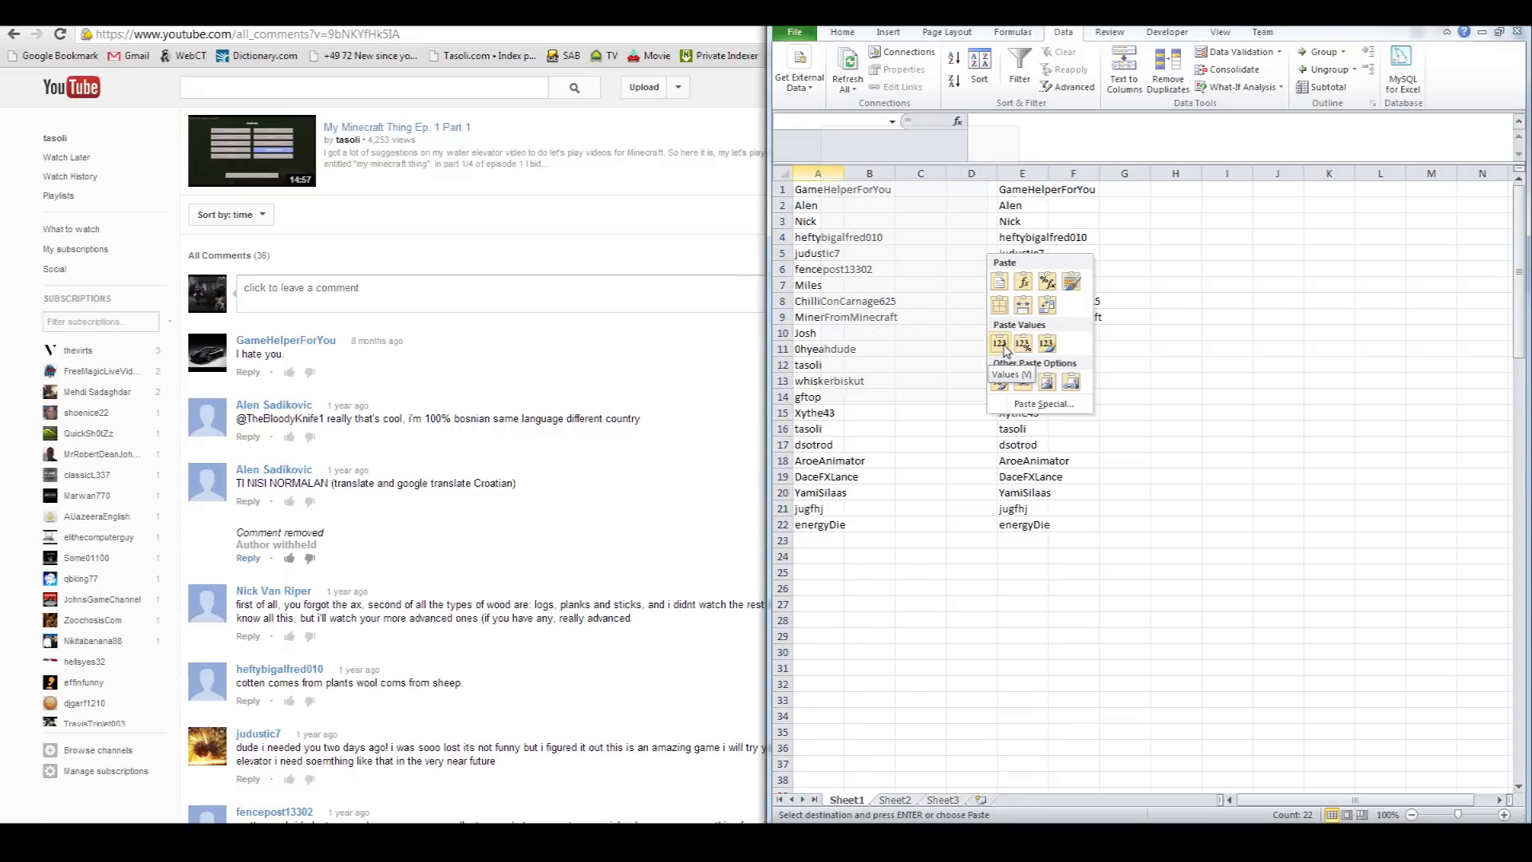
Compare the contents of cells A1 to A3 with the formula behind cell E1
click(818, 221)
click(818, 192)
click(820, 206)
click(822, 190)
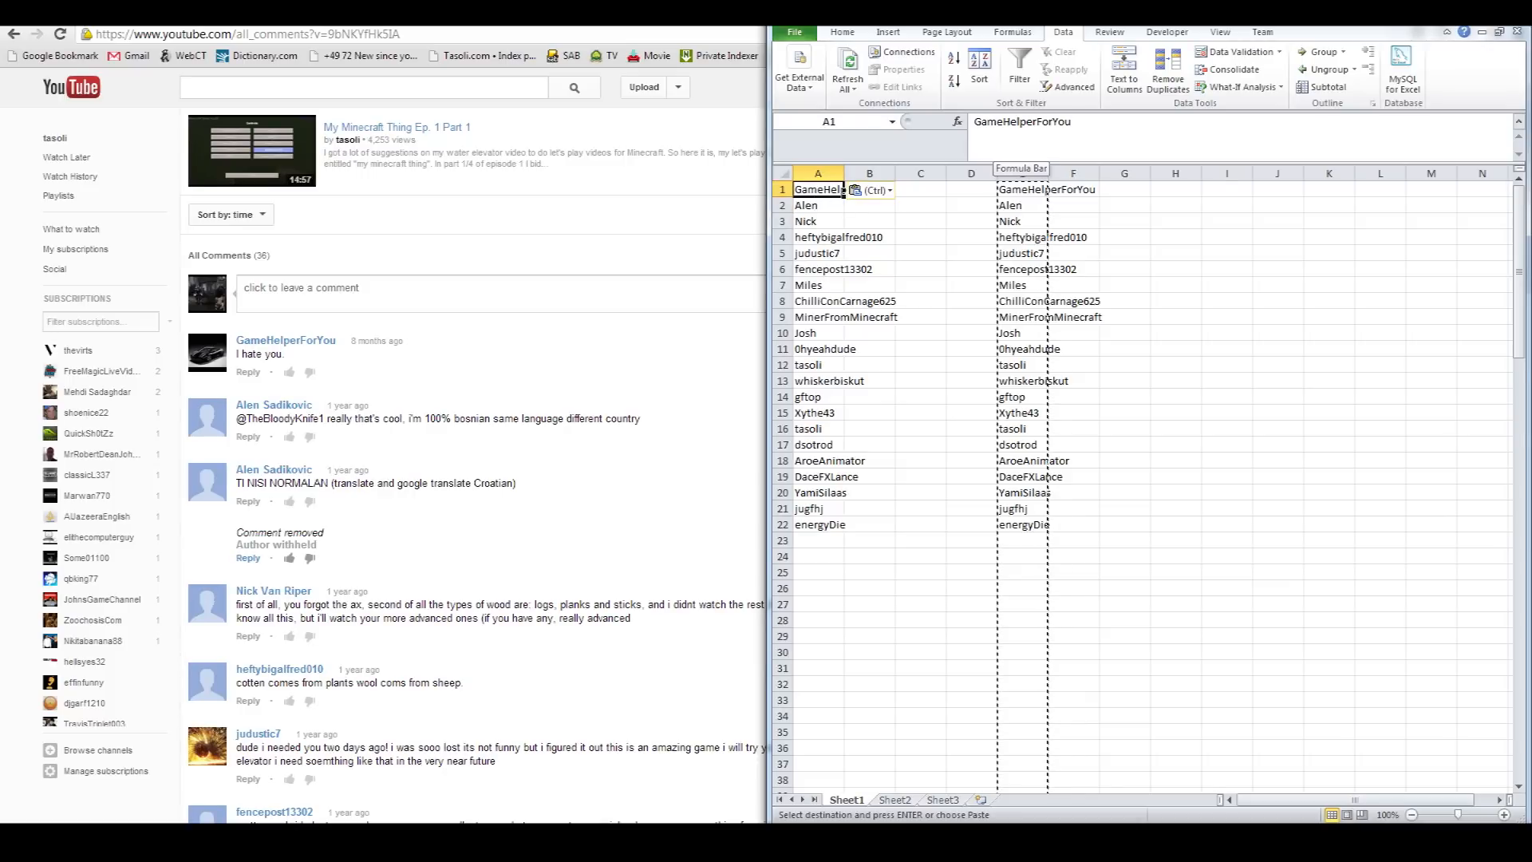
drag(976, 121, 1071, 121)
click(1019, 191)
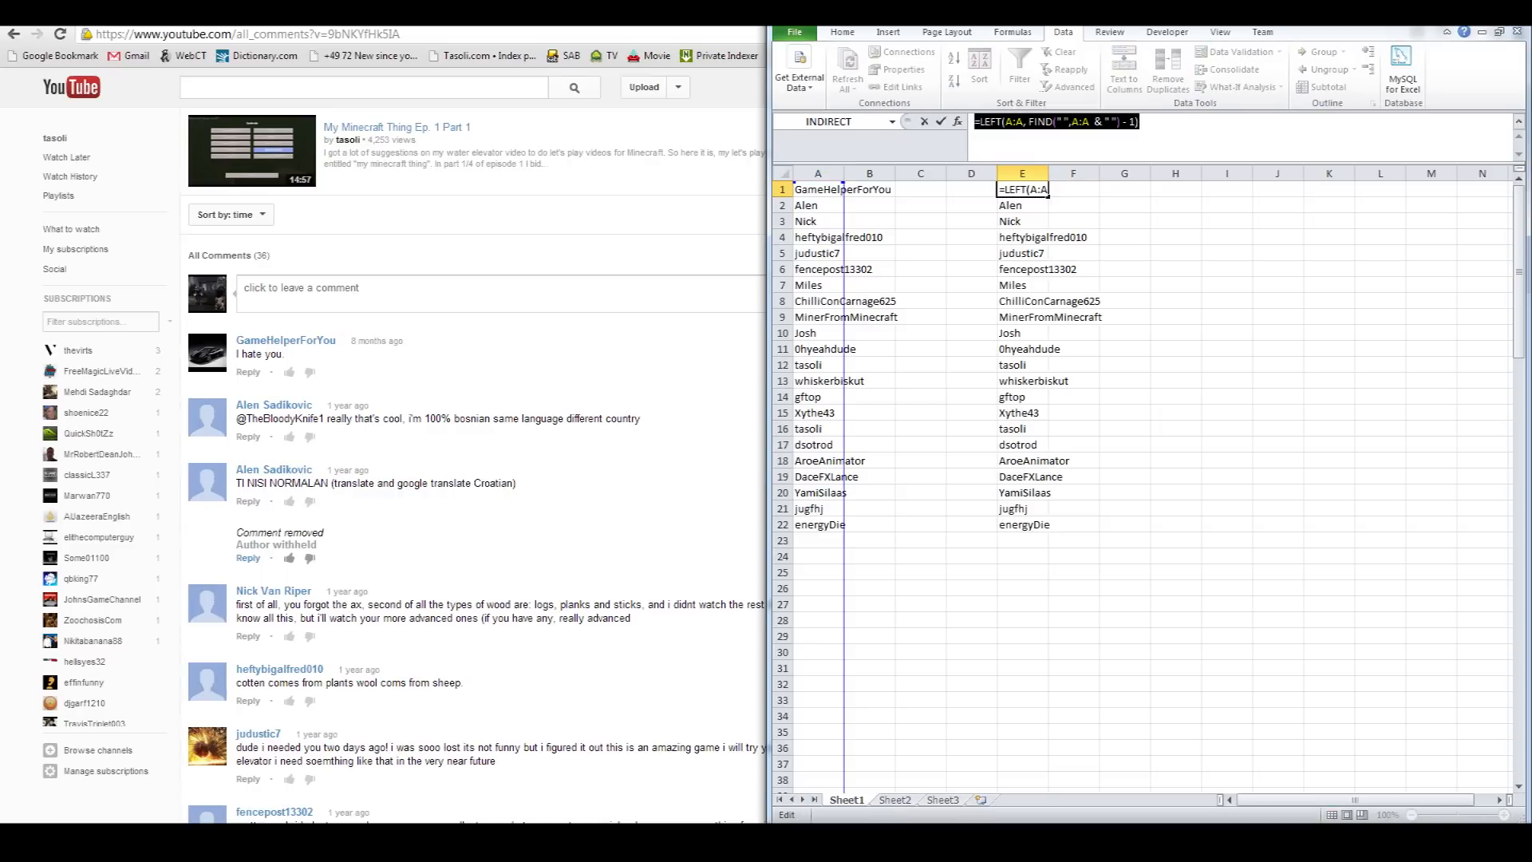
Try to remove duplicates from the formula results in column E
click(1022, 172)
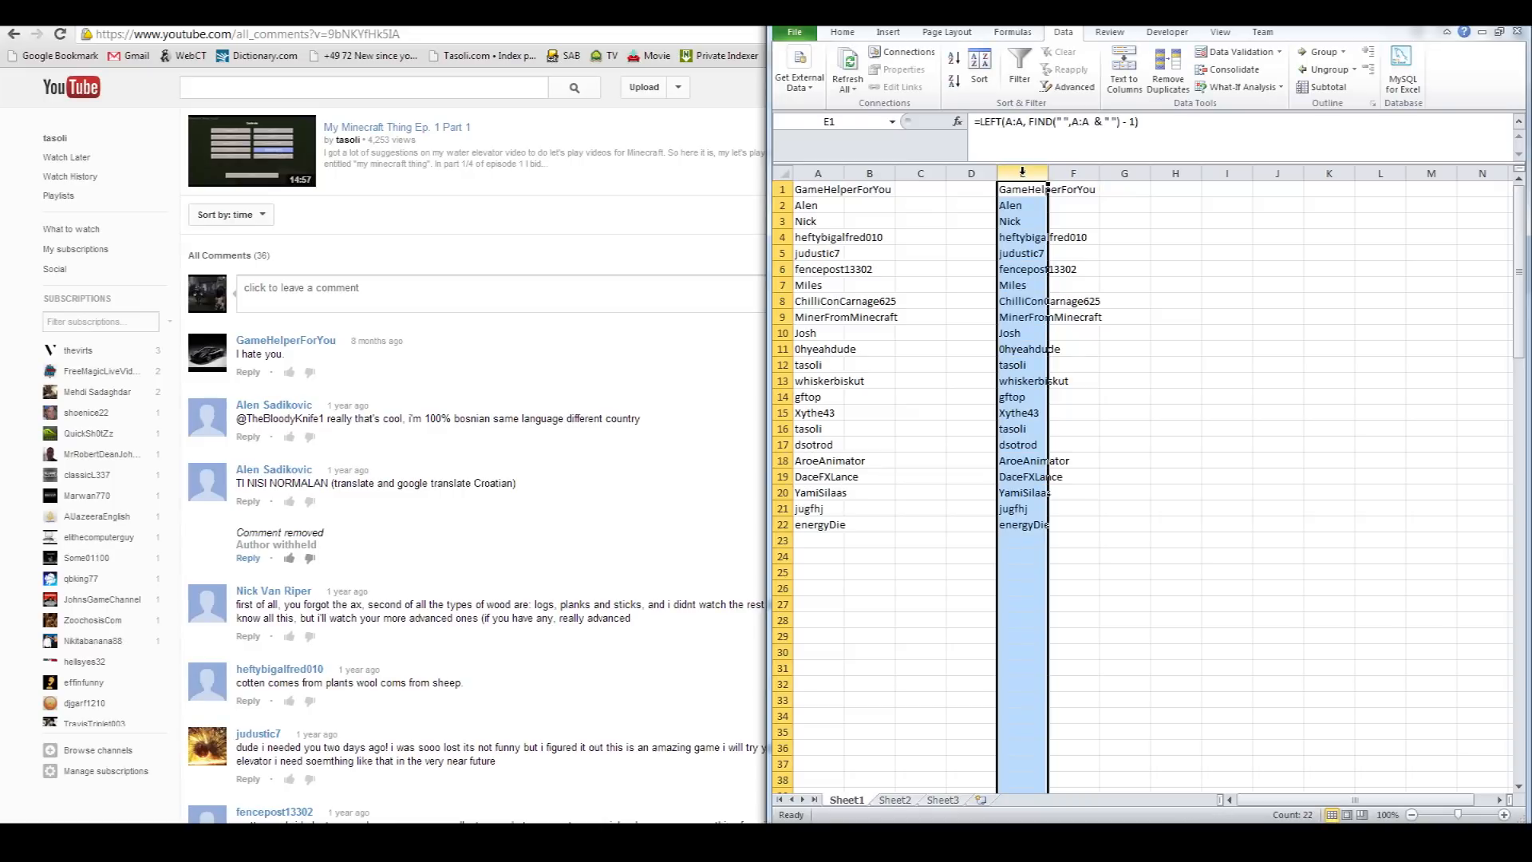
click(1164, 88)
click(1146, 541)
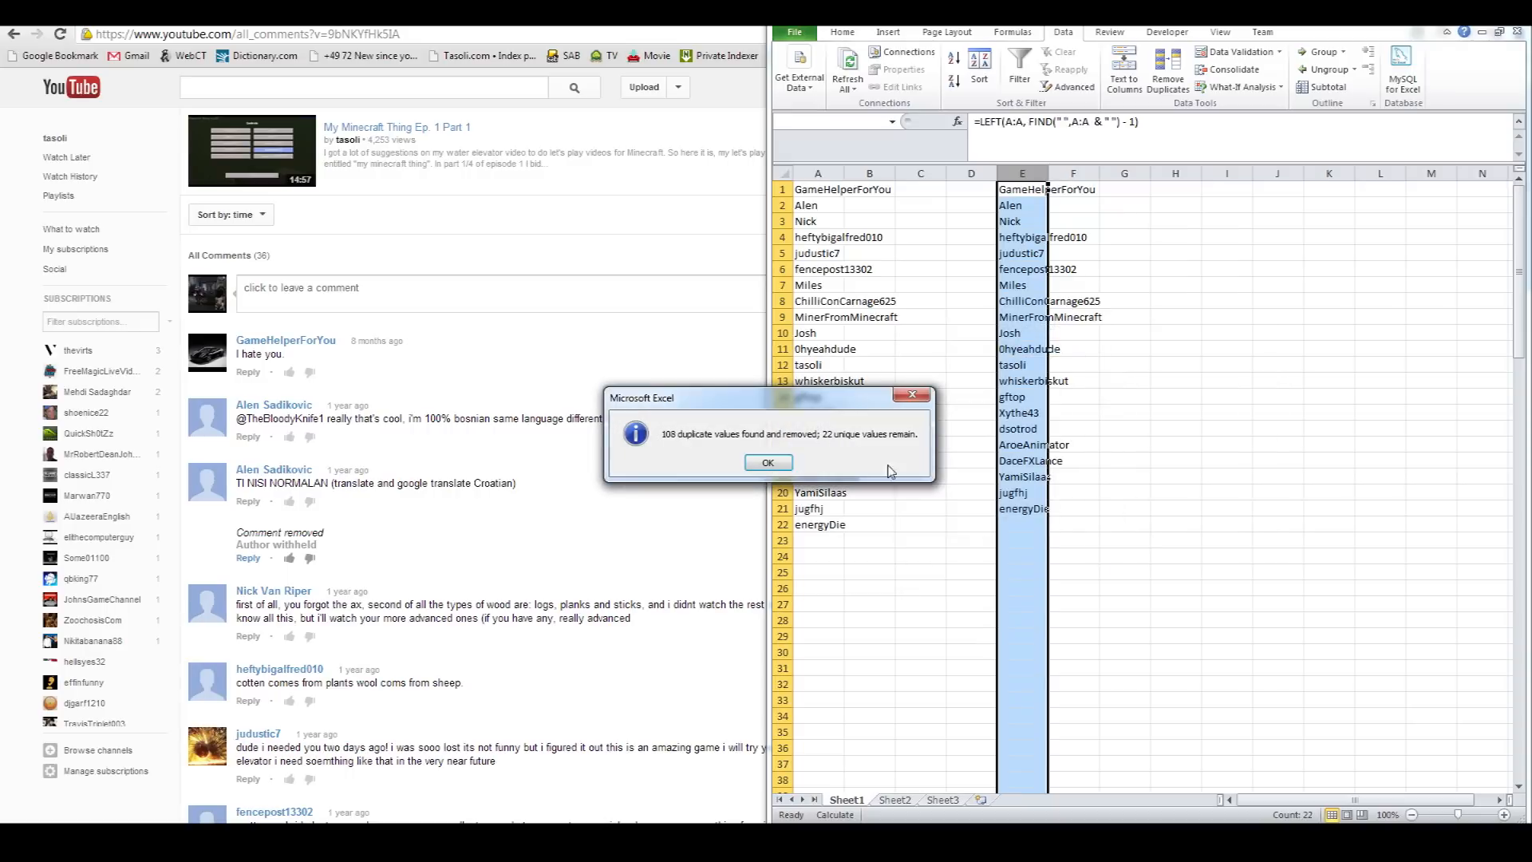
click(767, 463)
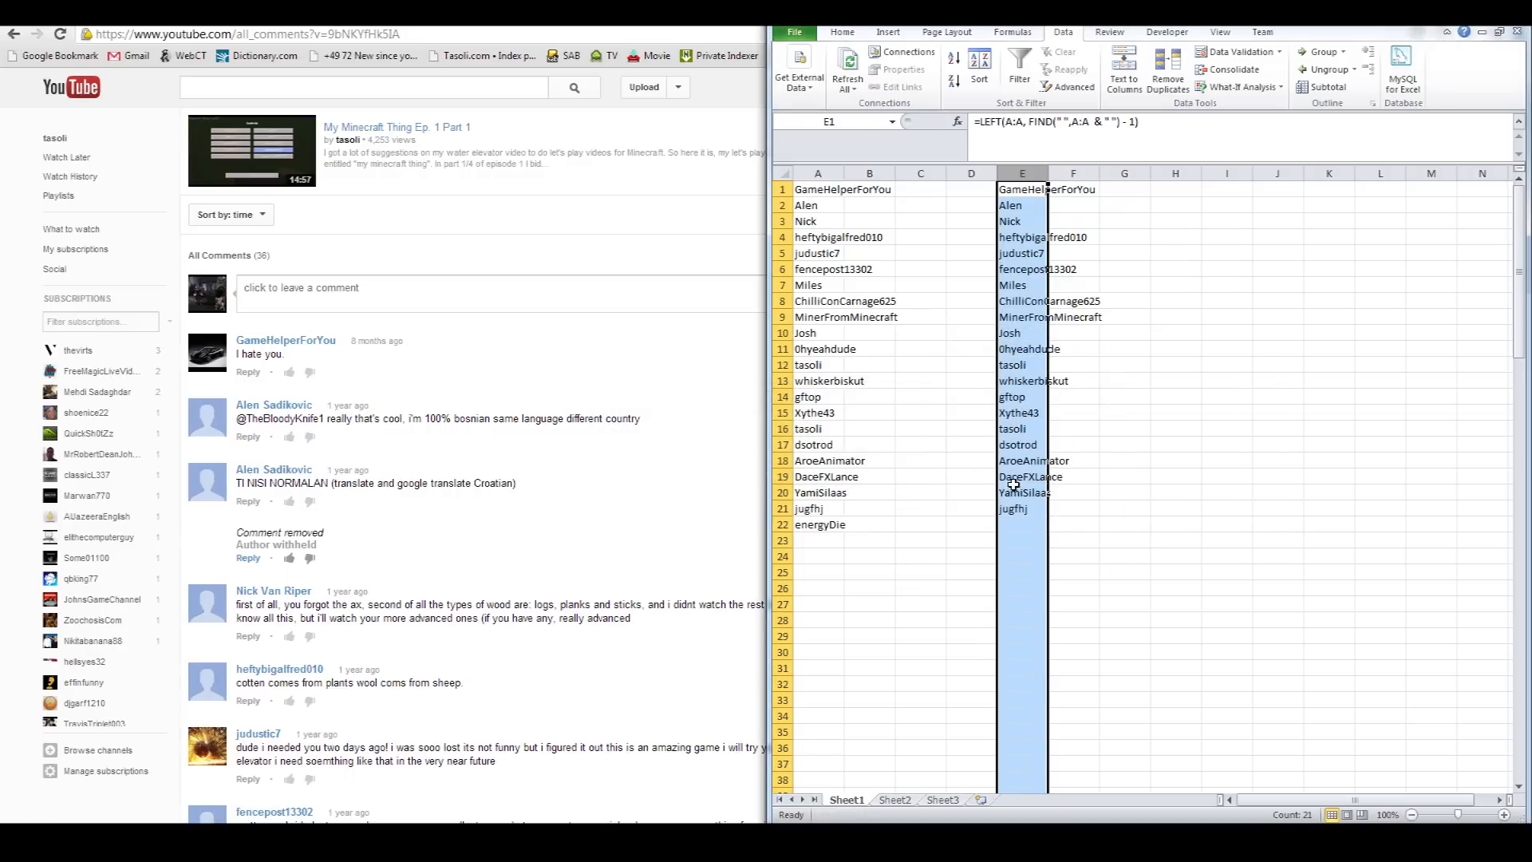
Examine the repeated name and its formulas in cells E12 and E16
click(1023, 429)
click(1025, 369)
click(1030, 426)
click(1033, 367)
click(1032, 424)
click(1031, 366)
click(1029, 426)
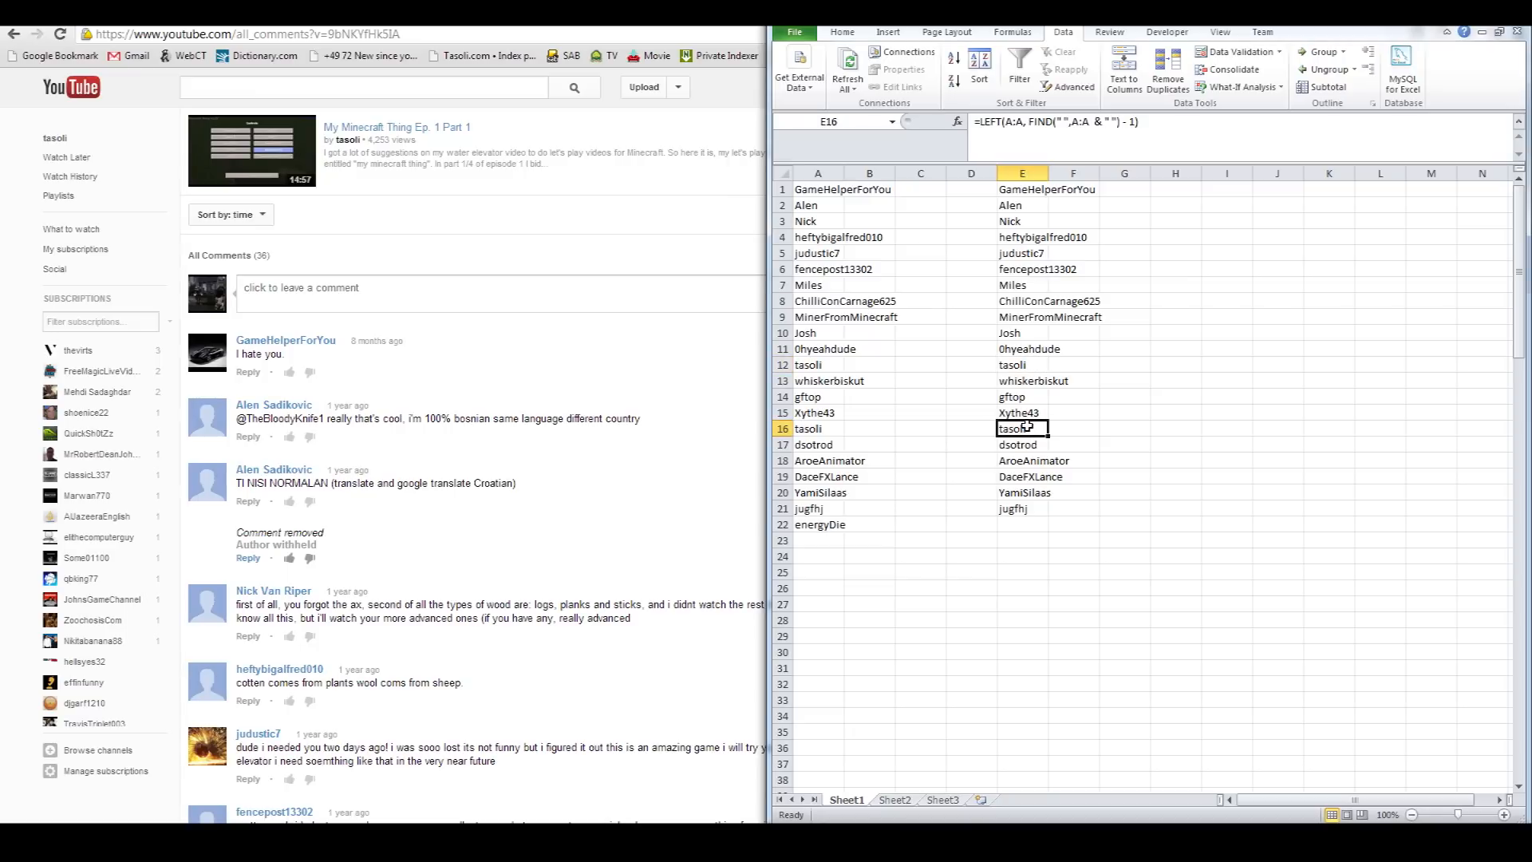
click(1031, 362)
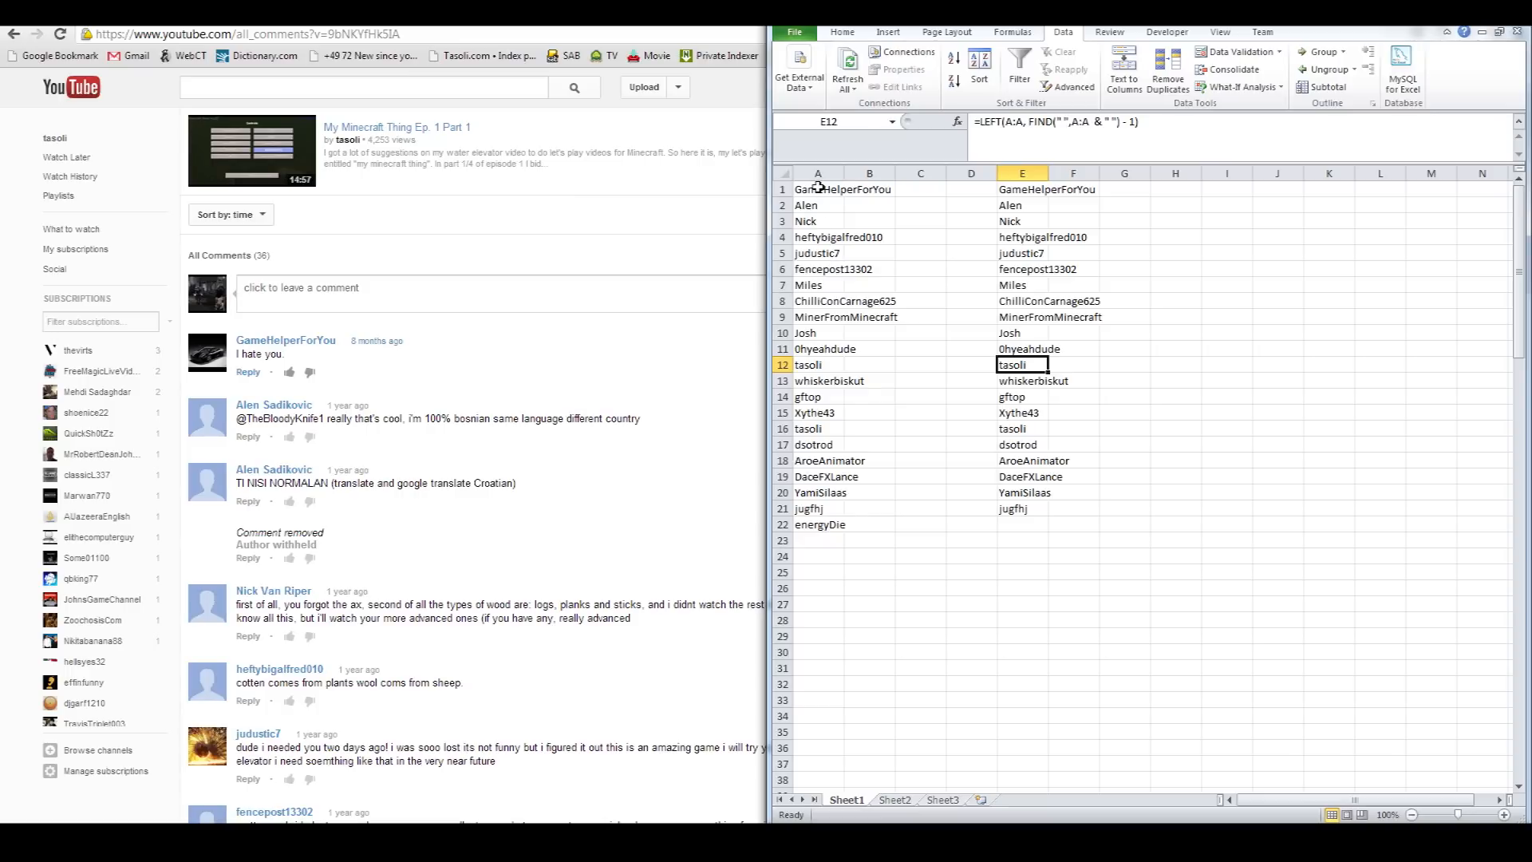
click(1025, 434)
Clear the formulas from cells E1 to E22
drag(1034, 533, 1024, 191)
key(Delete)
click(824, 192)
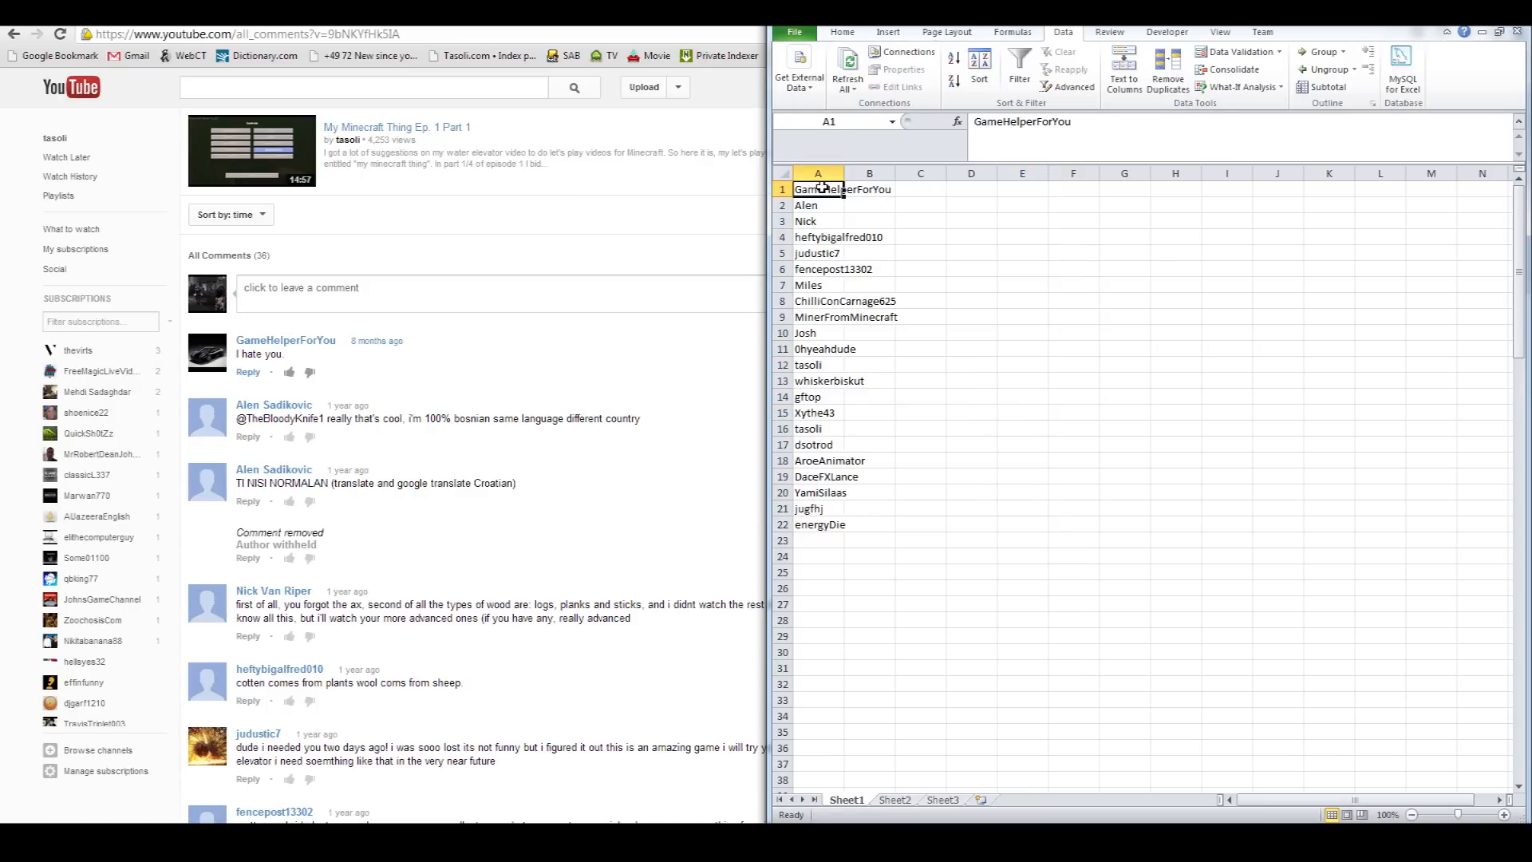
Remove the duplicate names from column A and check the end of the list at cell A22
click(818, 173)
click(1170, 77)
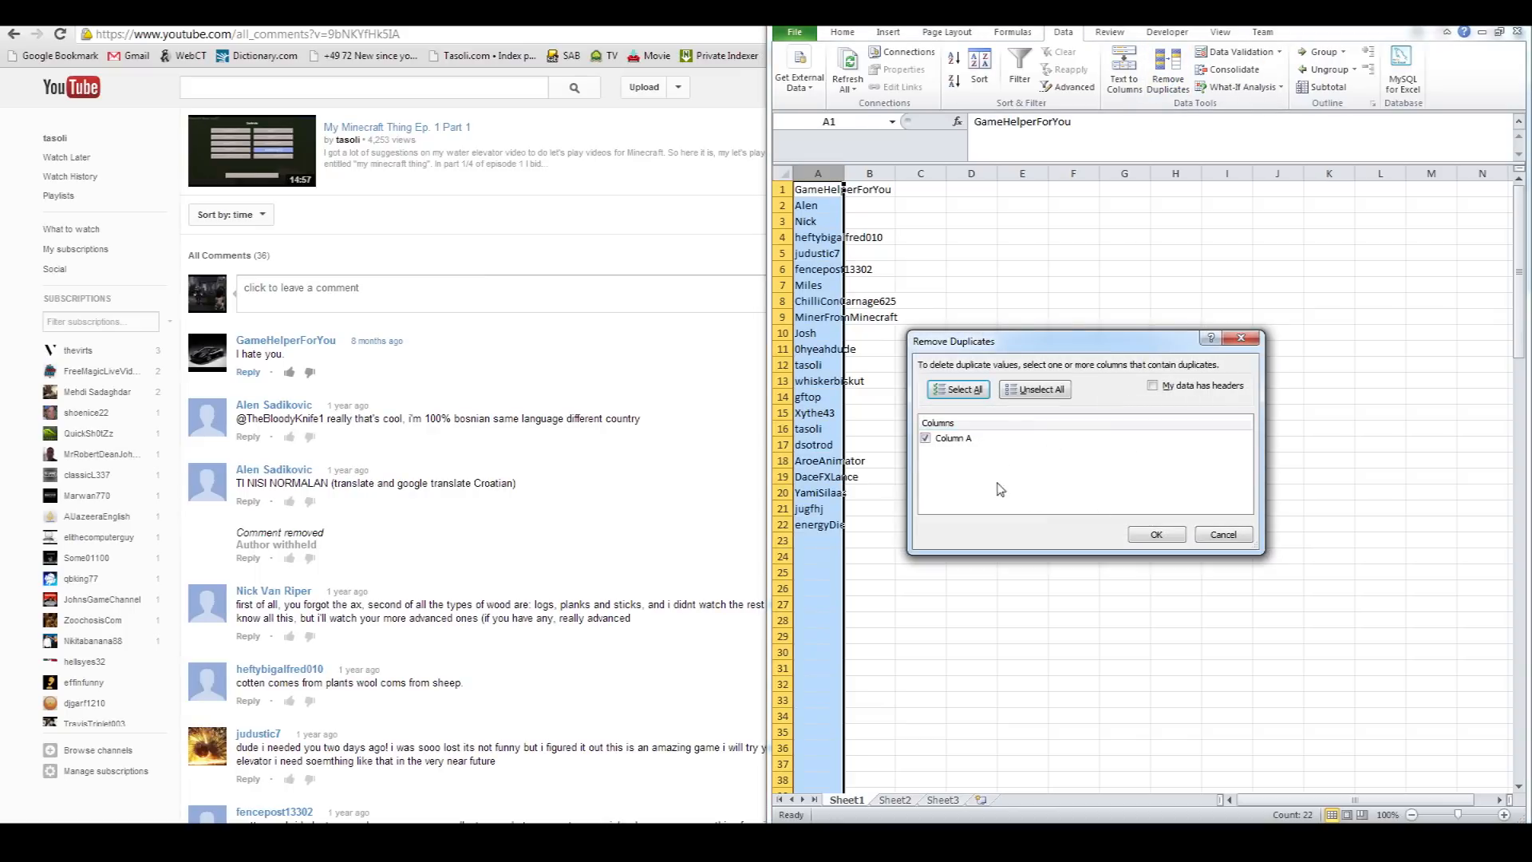
click(1150, 534)
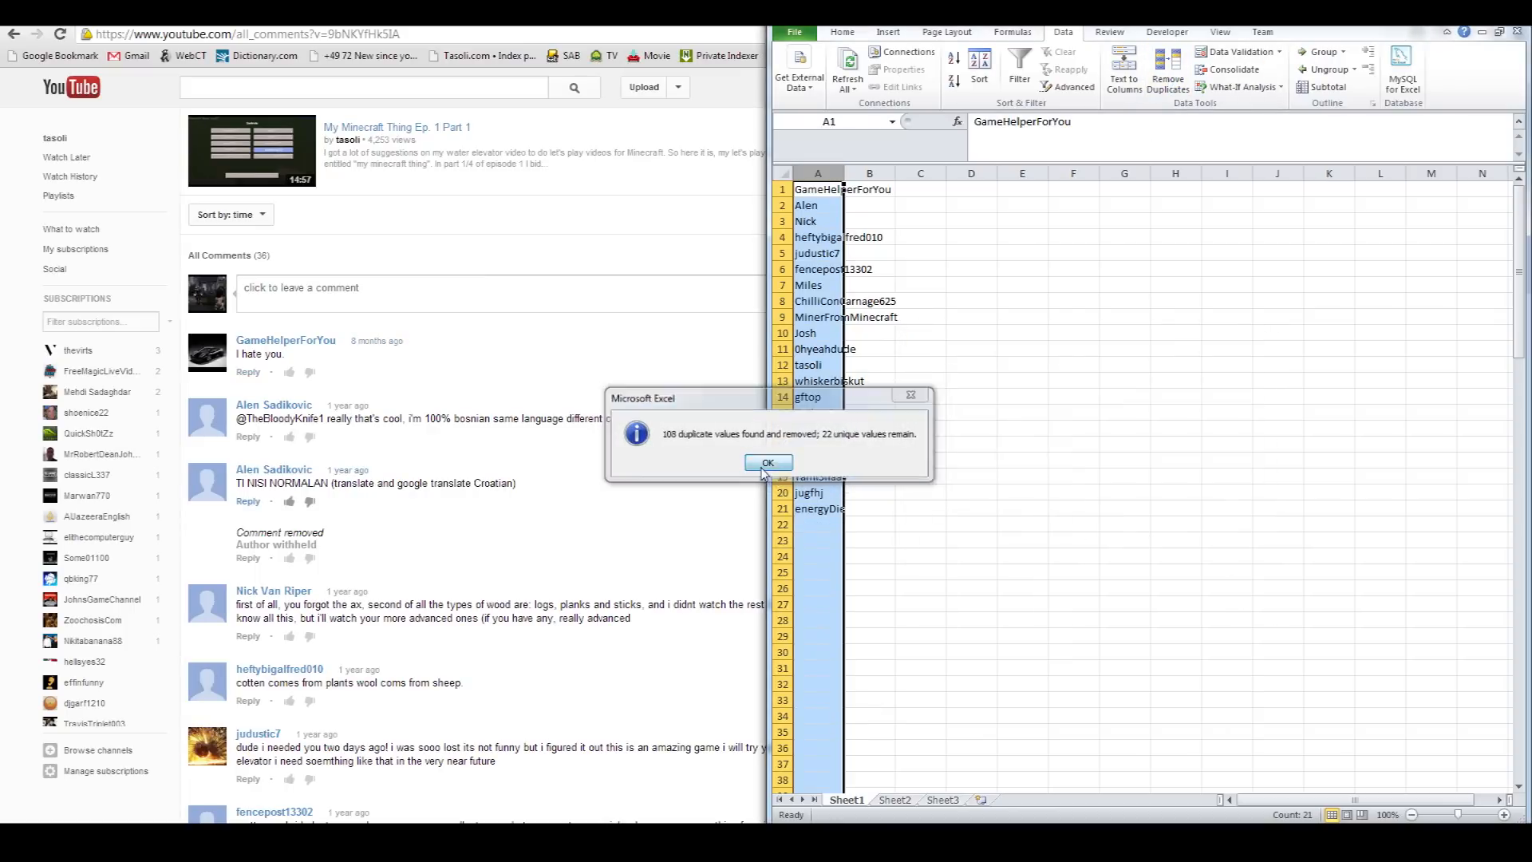
click(766, 464)
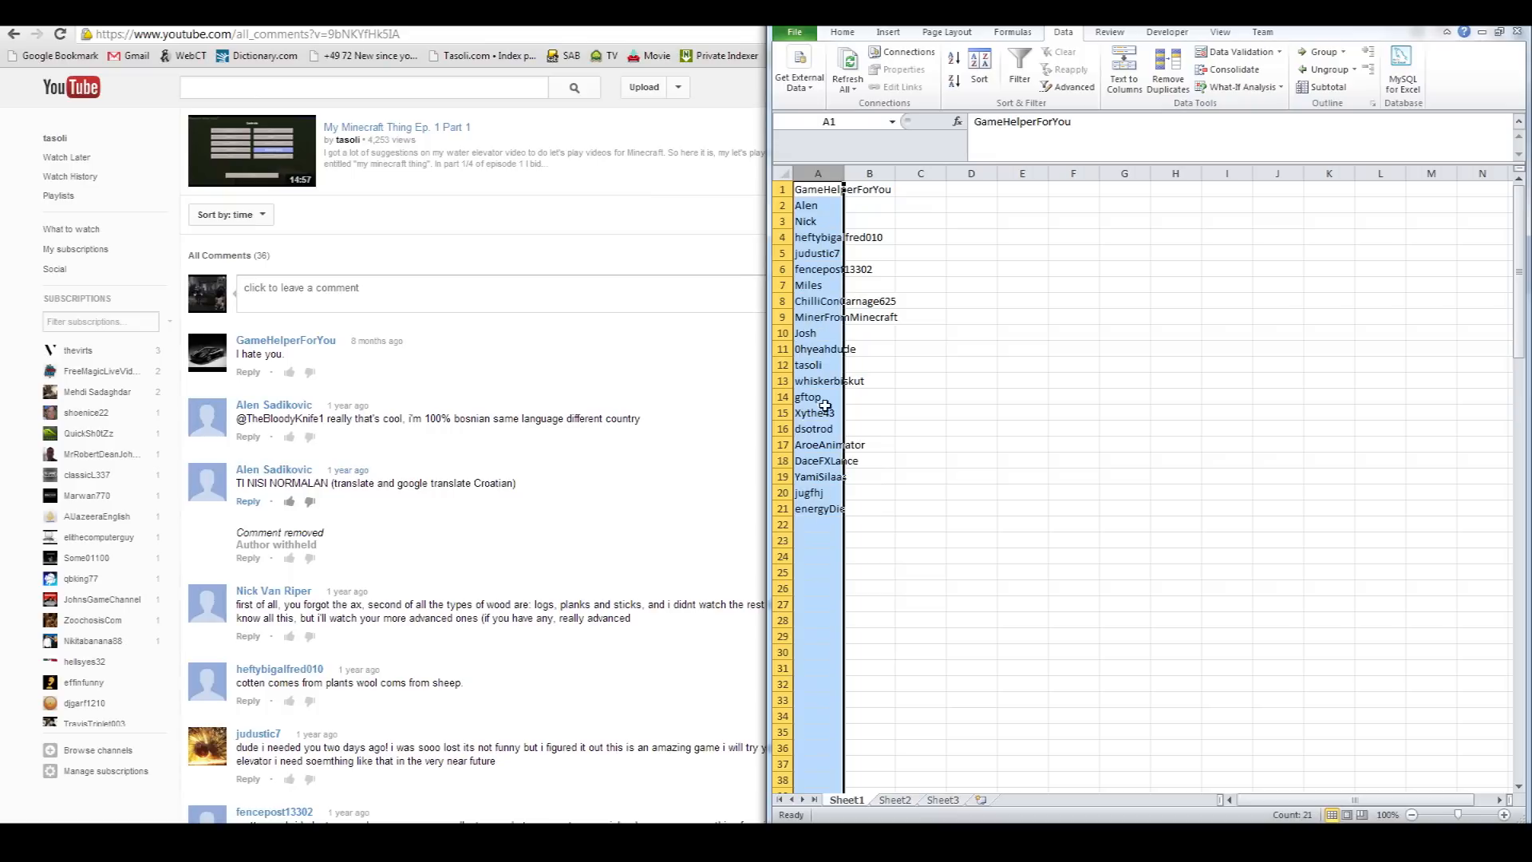
click(833, 525)
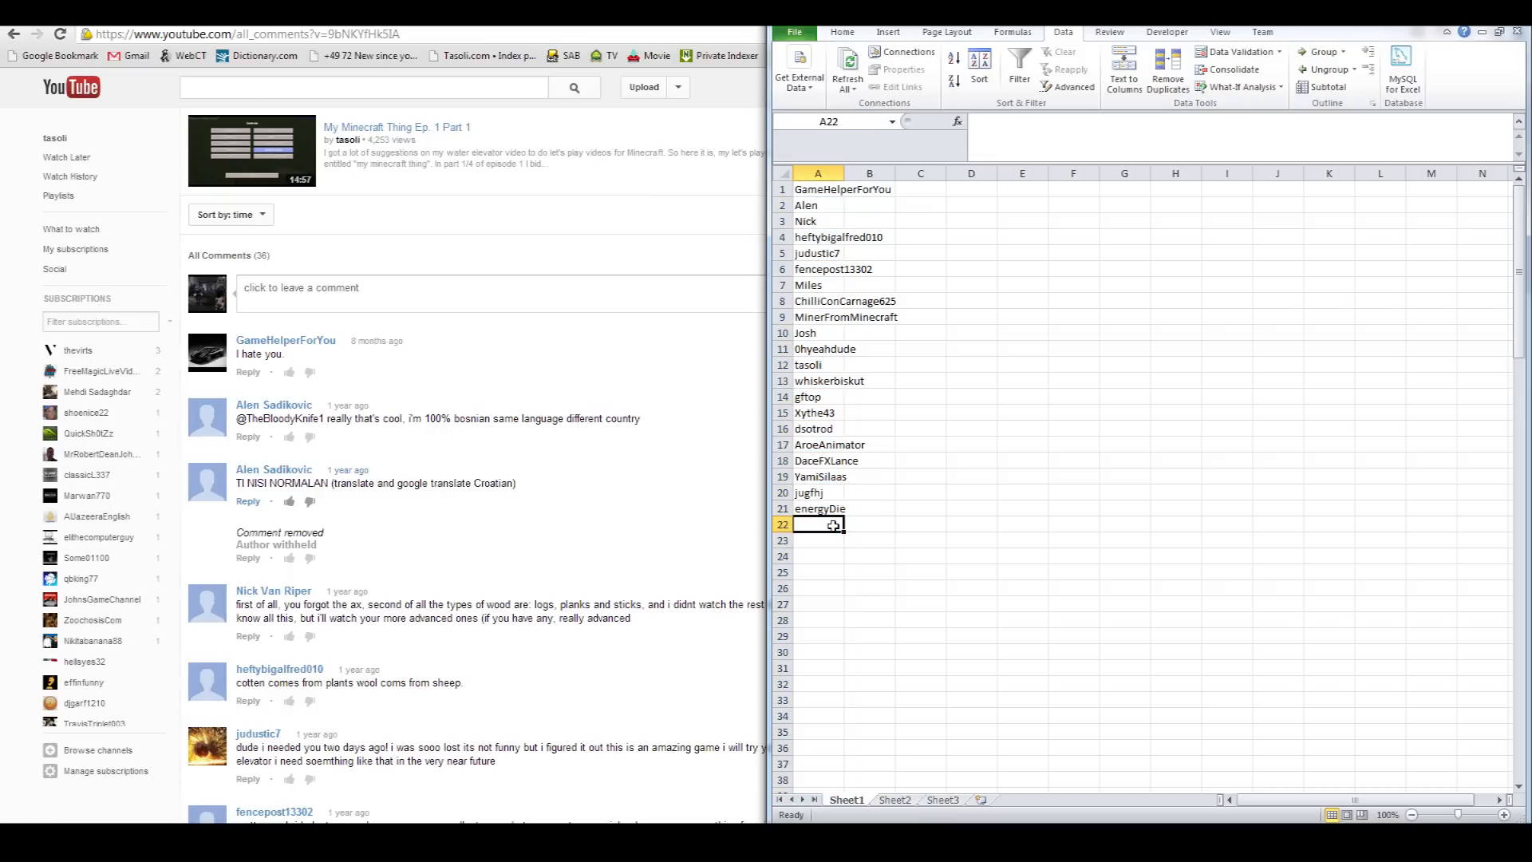
Switch to the Chrome window showing RANDOM.ORG and dock it beside the Excel sheet, over the YouTube comments
key(alt+Tab)
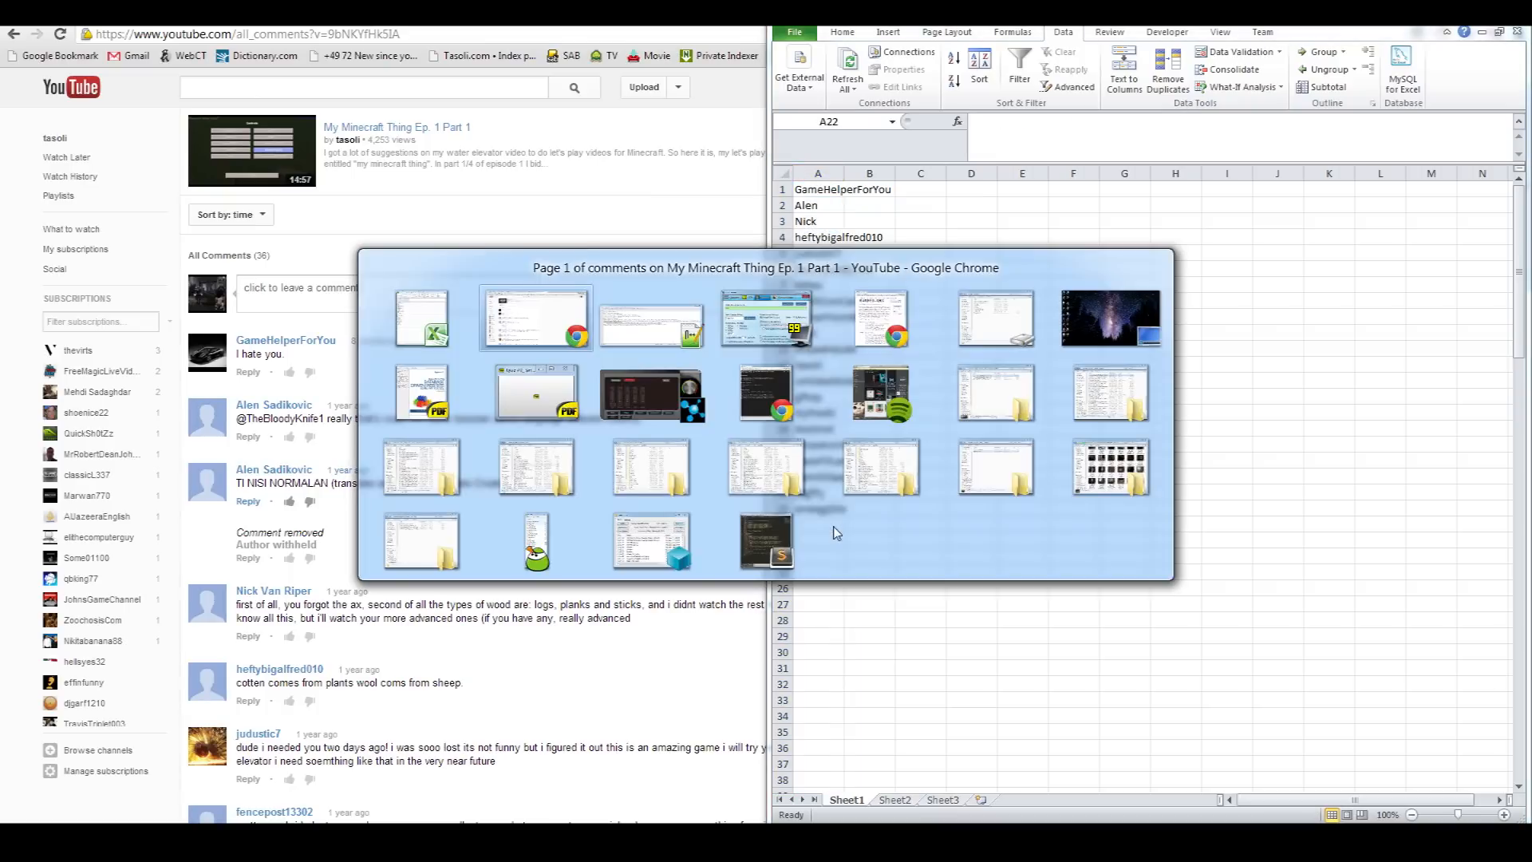
click(881, 320)
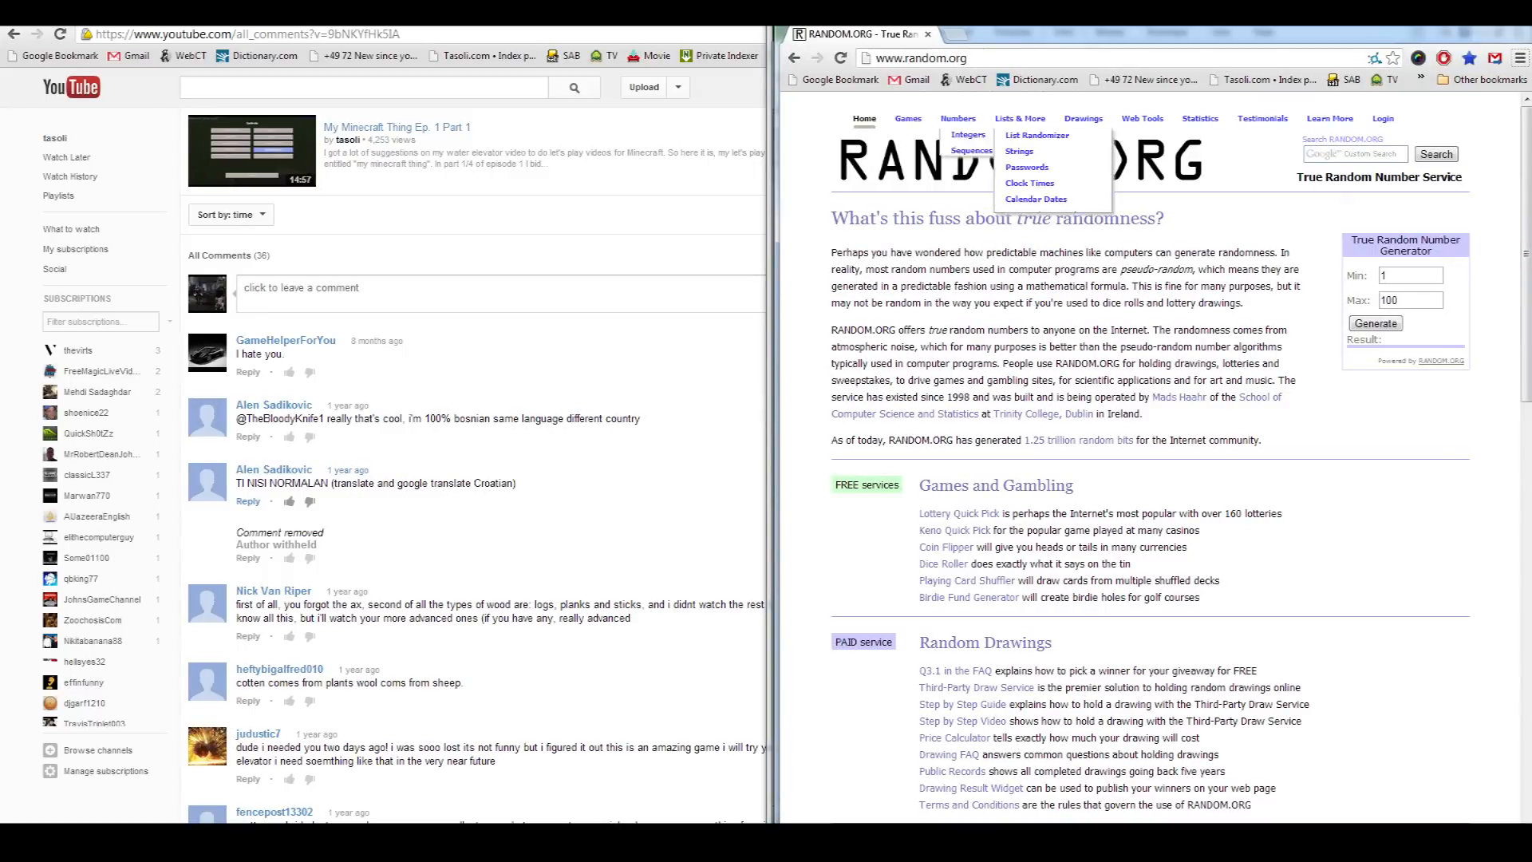
drag(1026, 40, 0, 257)
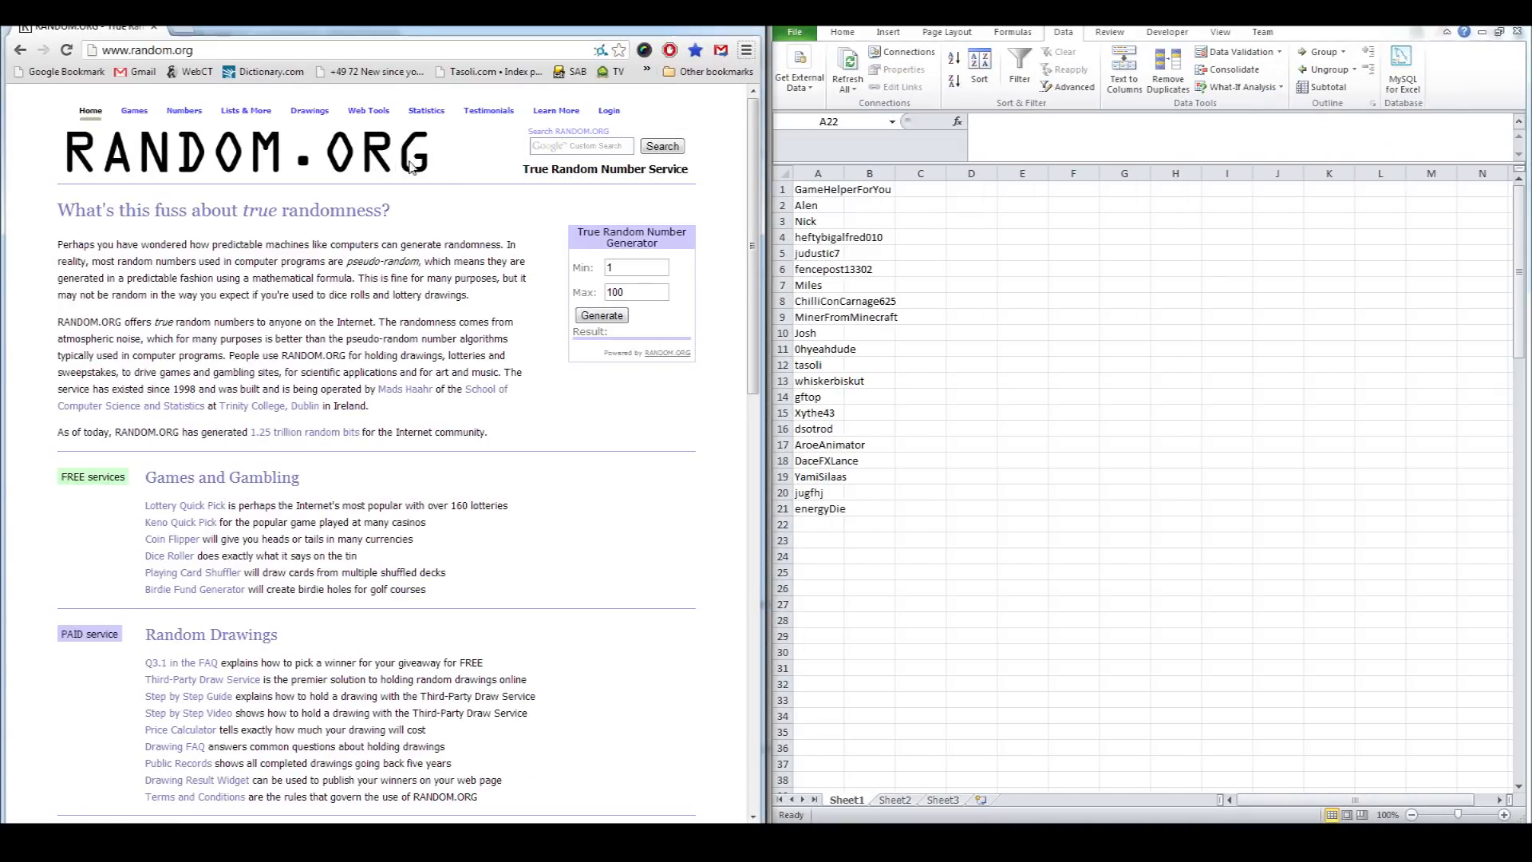
Leave the RANDOM.ORG page and open the randomnumbergenerator.com site instead
scroll(340, 232, down, 1)
scroll(360, 227, up, 1)
click(20, 49)
click(273, 490)
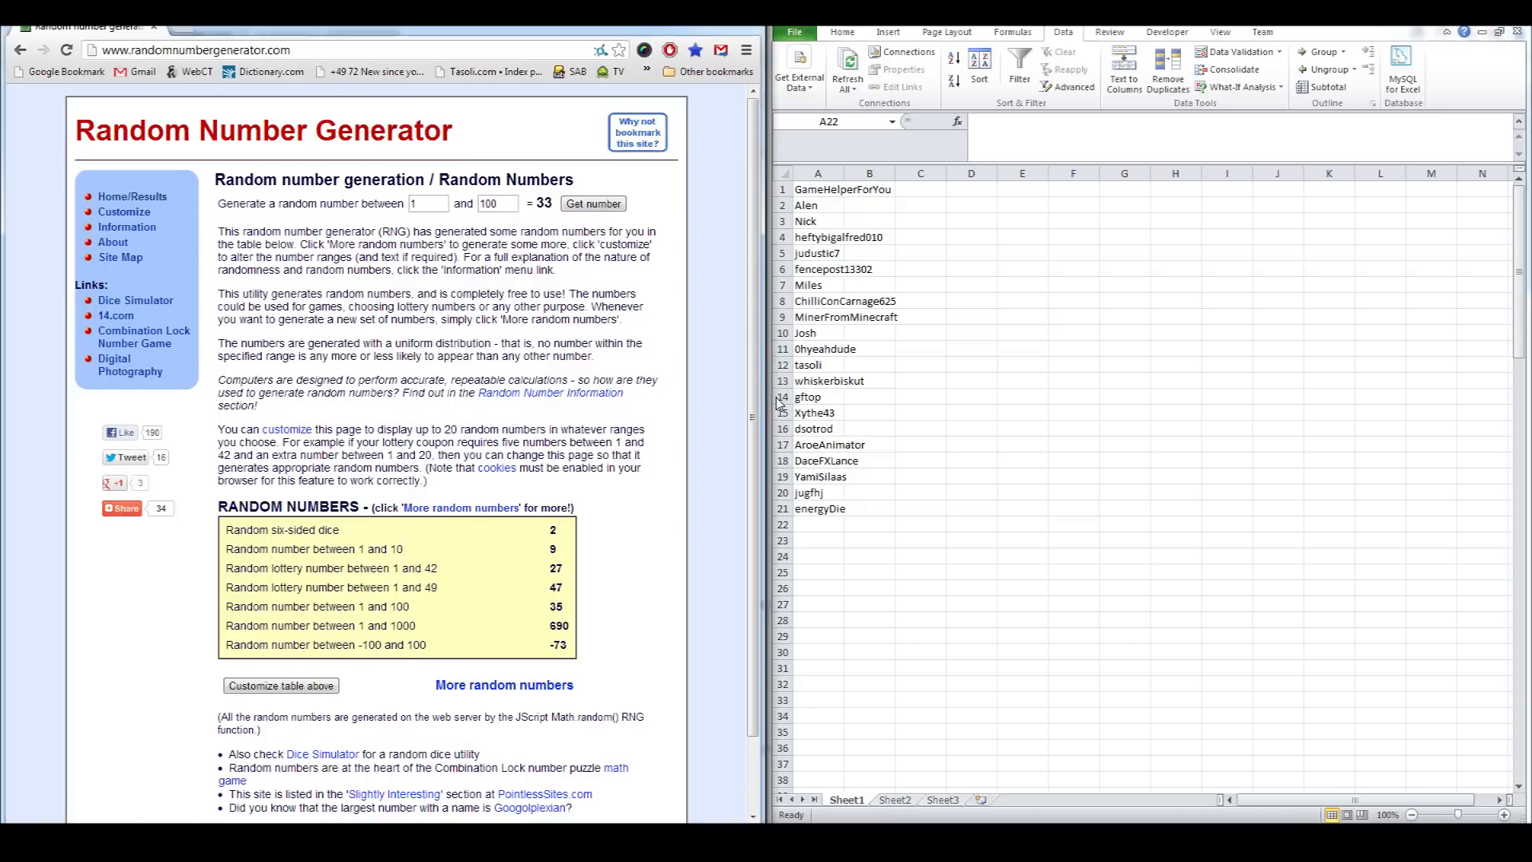
Check the last name's row, generate a random number between 1 and 21, and select the name in the matching row of column A
click(817, 510)
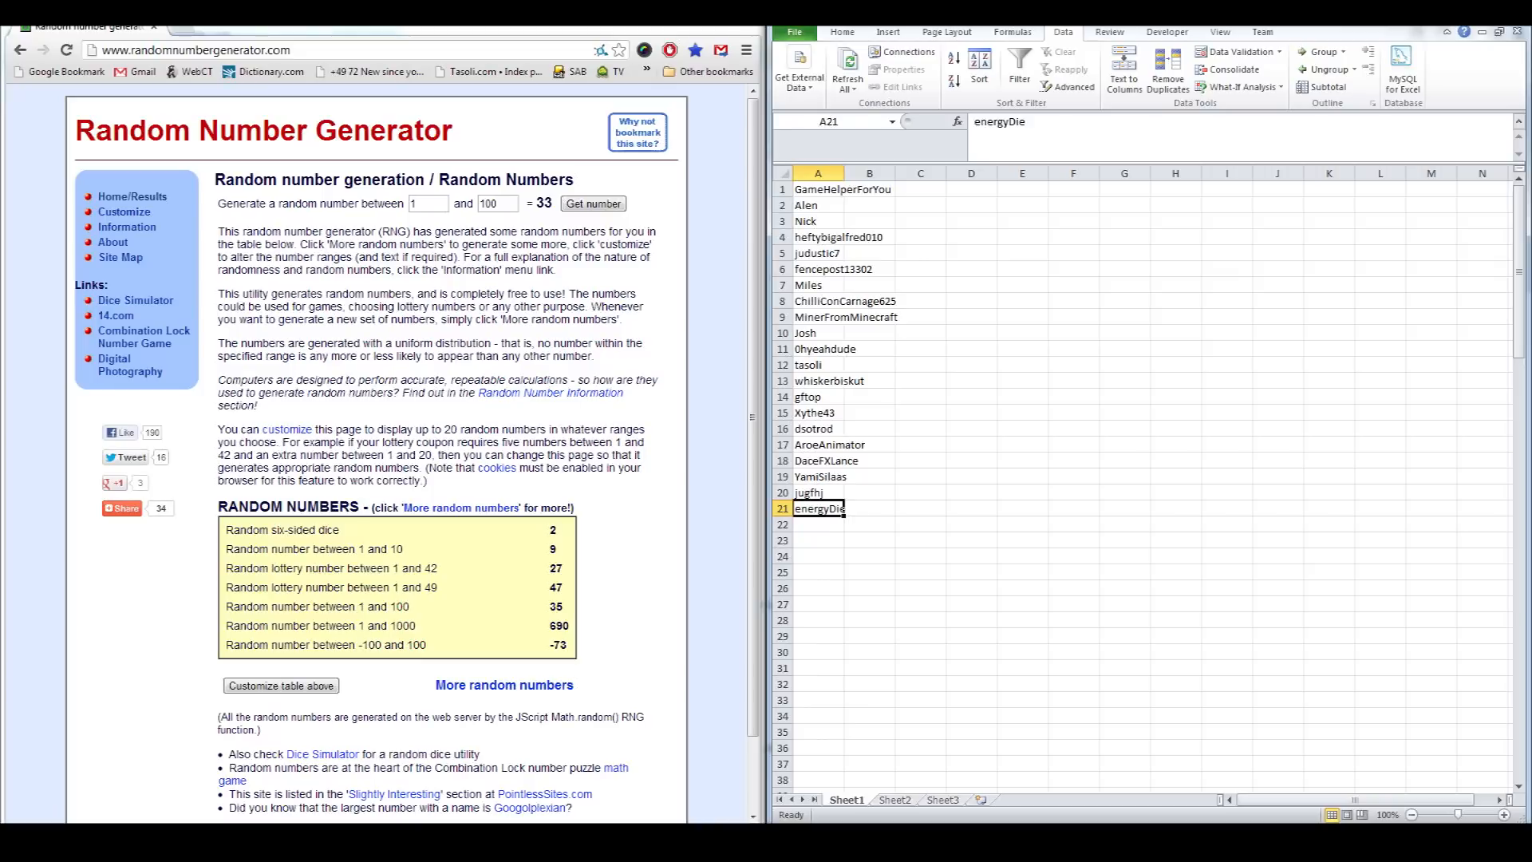
double_click(489, 203)
text(21)
click(601, 206)
drag(556, 203, 536, 204)
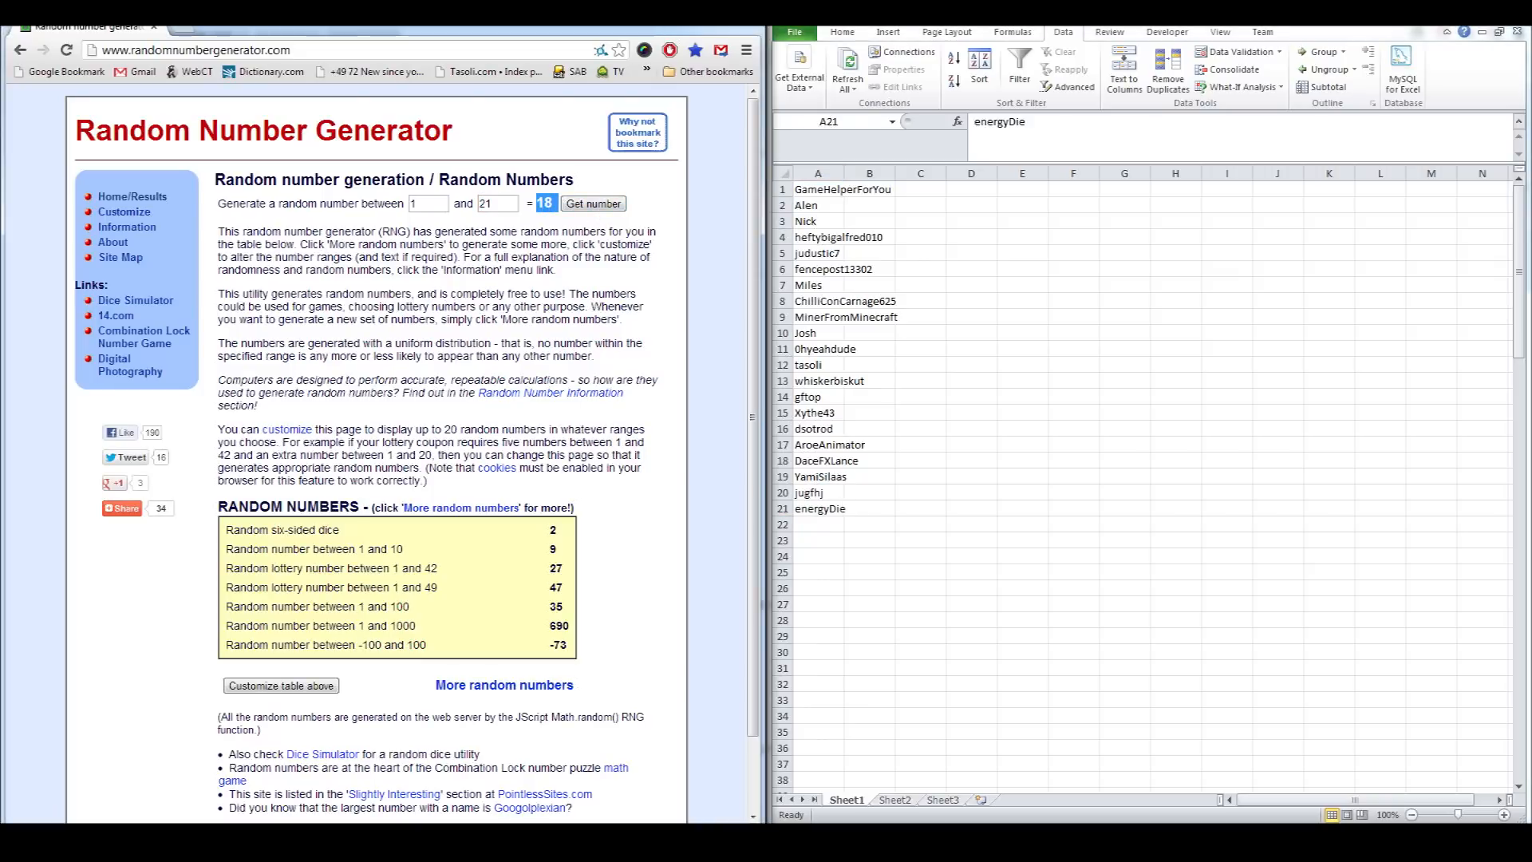
click(814, 454)
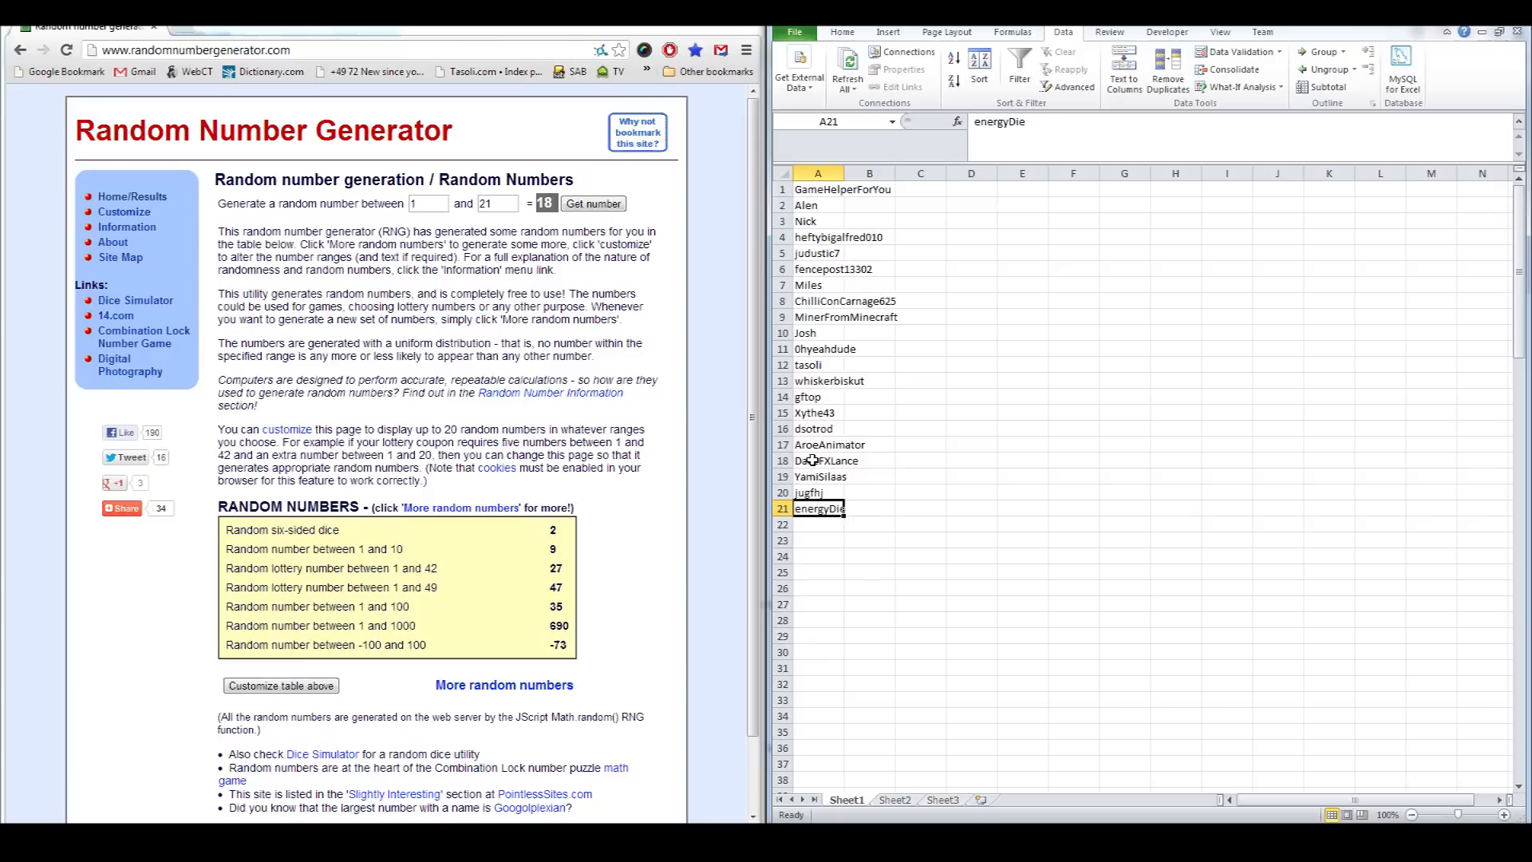
click(830, 461)
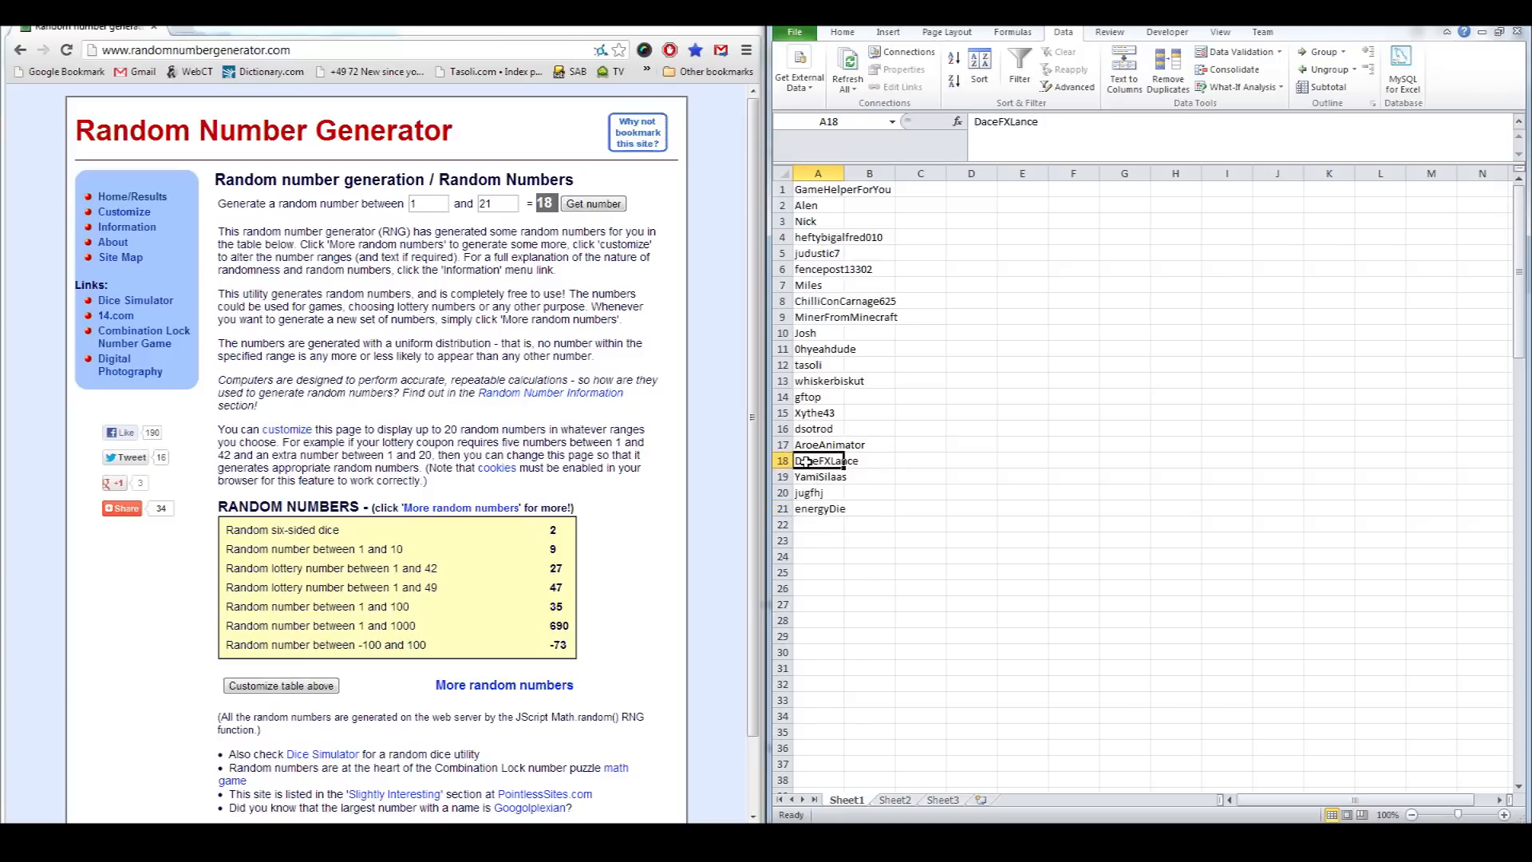